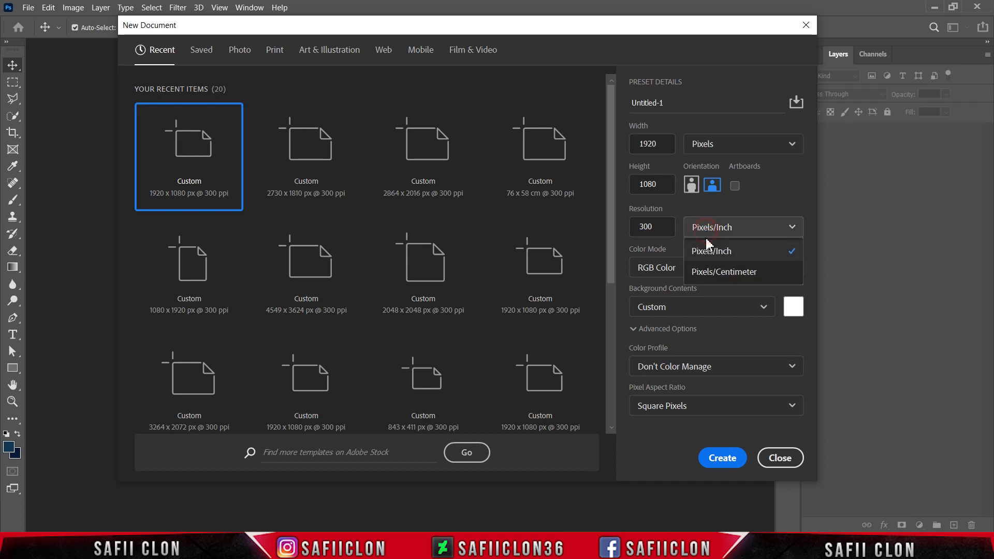
Create a new 1920 x 1080 px document at 300 pixels/inch in RGB colour with a white ffffff background
click(709, 251)
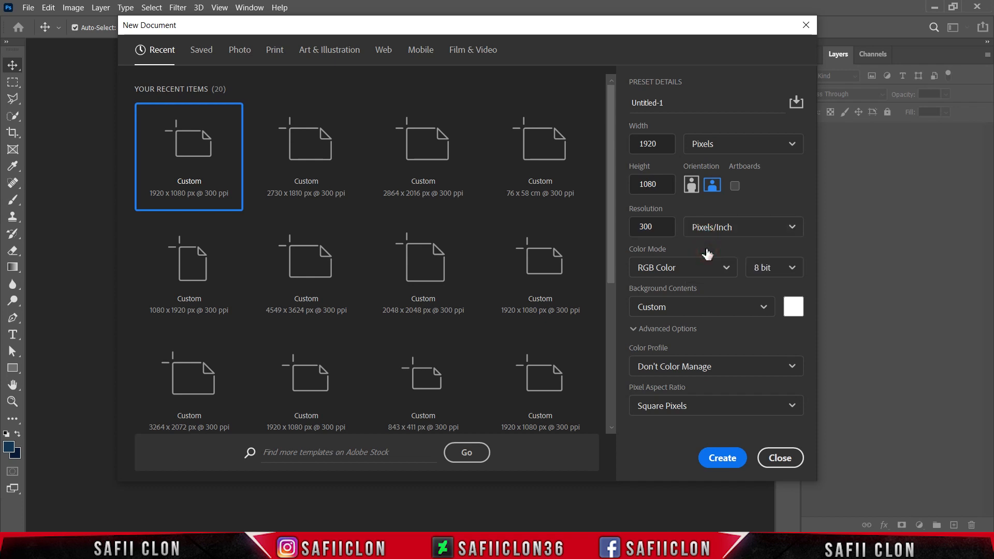
click(794, 311)
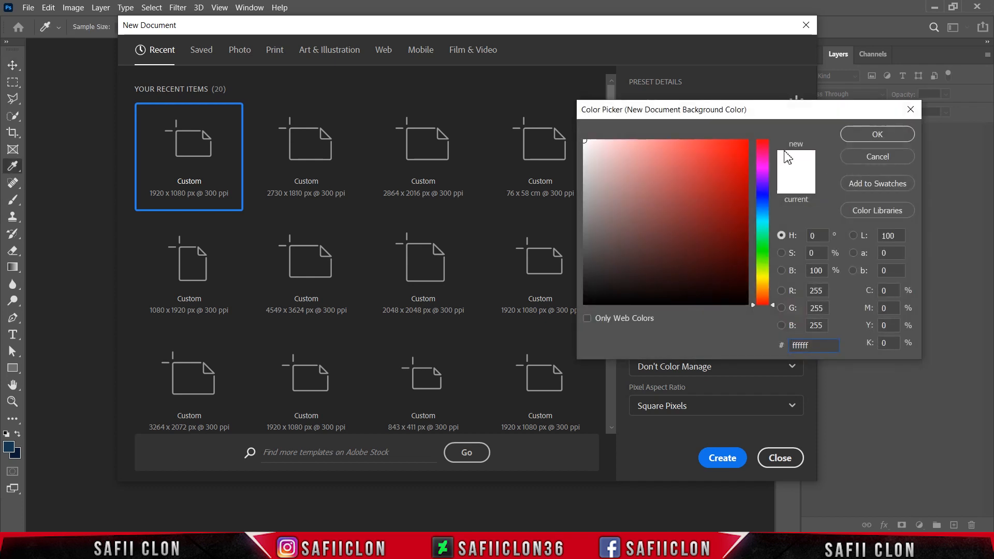
click(859, 136)
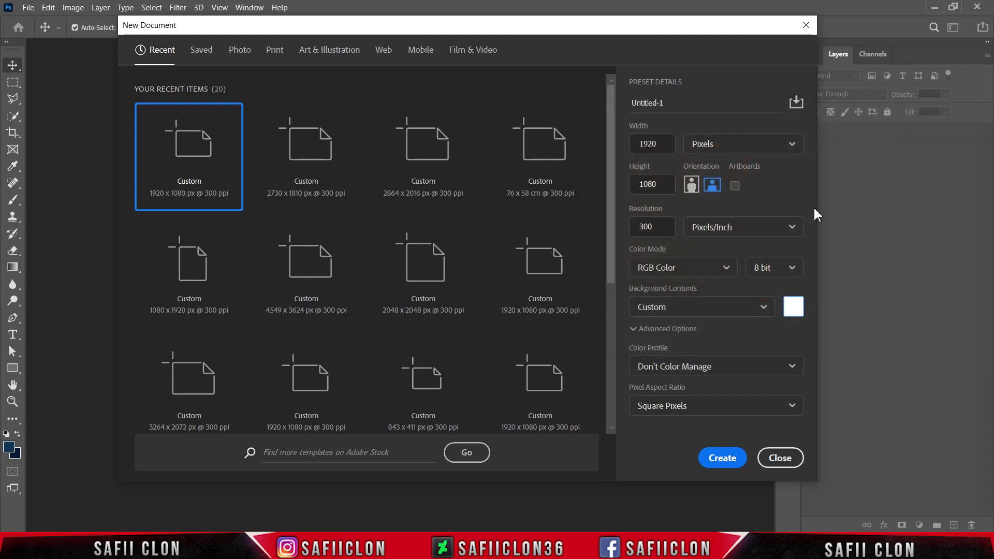
click(727, 458)
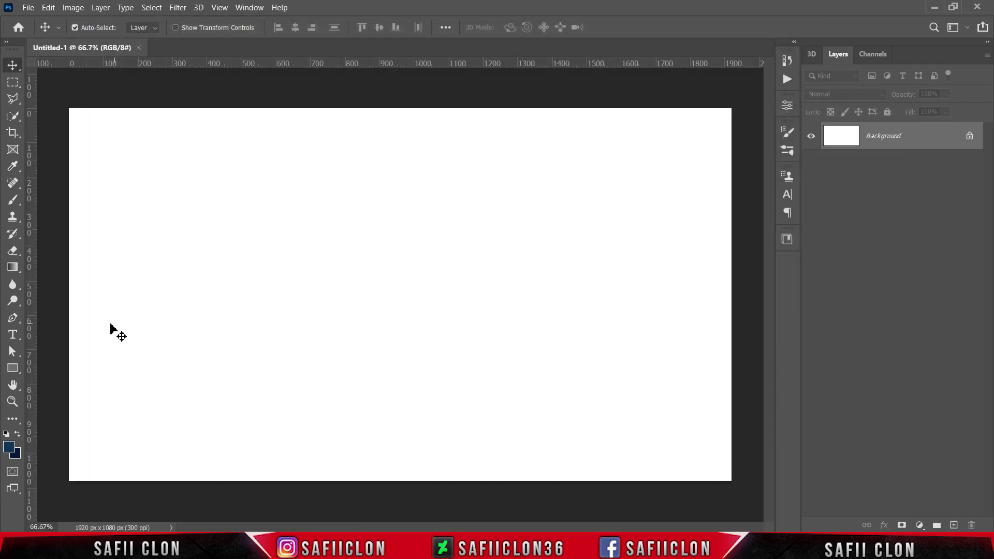
Set up the Horizontal Type tool with the Arial font in the Black style
click(13, 335)
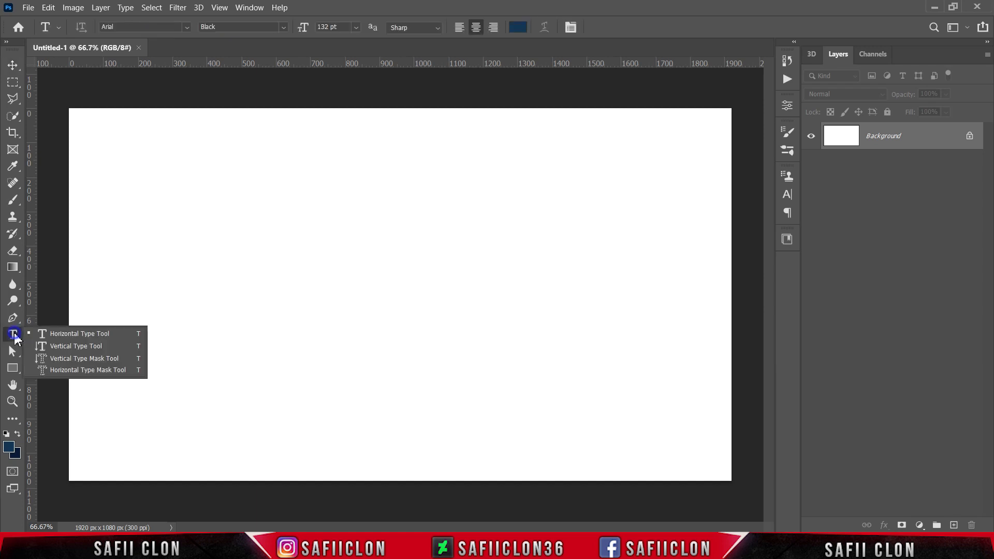
click(47, 336)
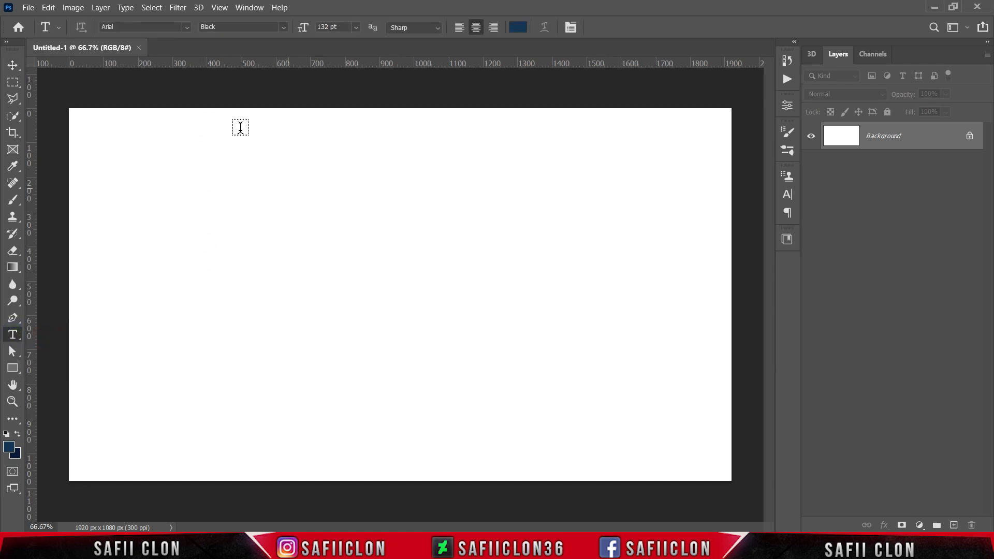
click(187, 28)
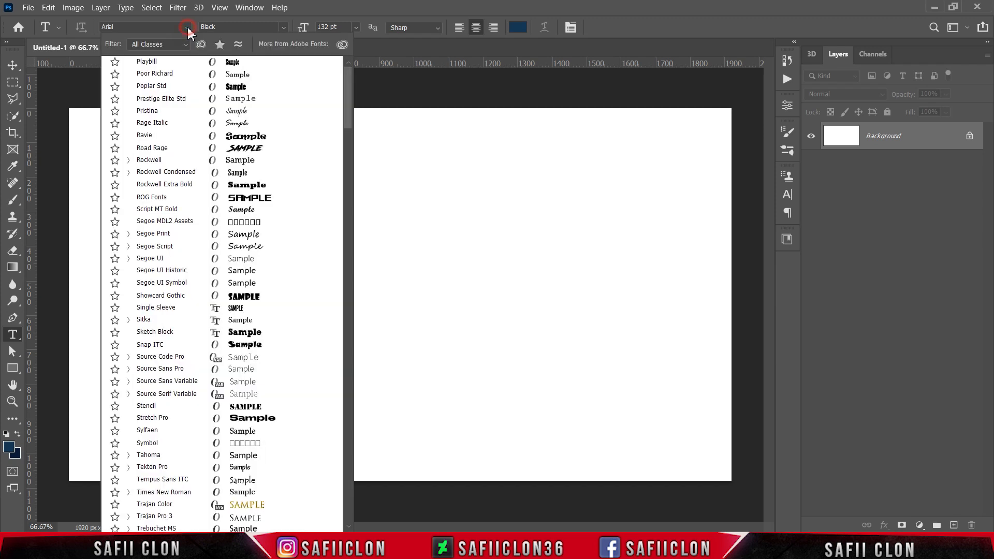
click(166, 67)
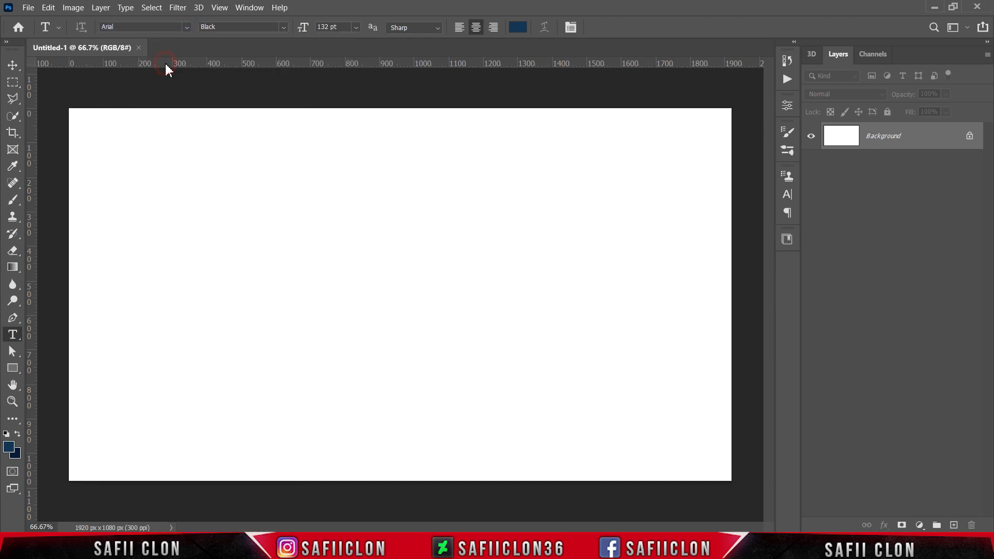
click(284, 27)
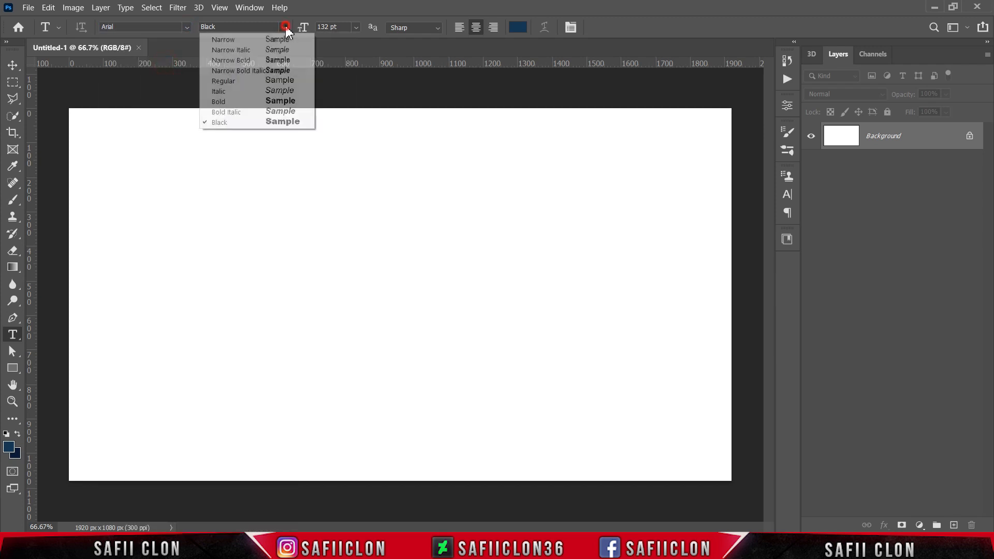
click(227, 124)
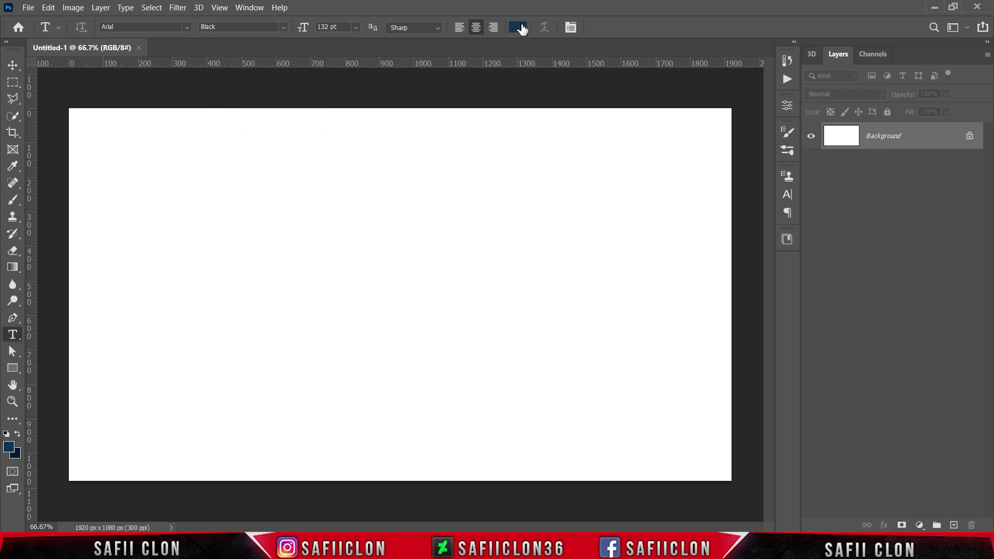
Set the text colour to black, 000000
click(521, 27)
text(000000)
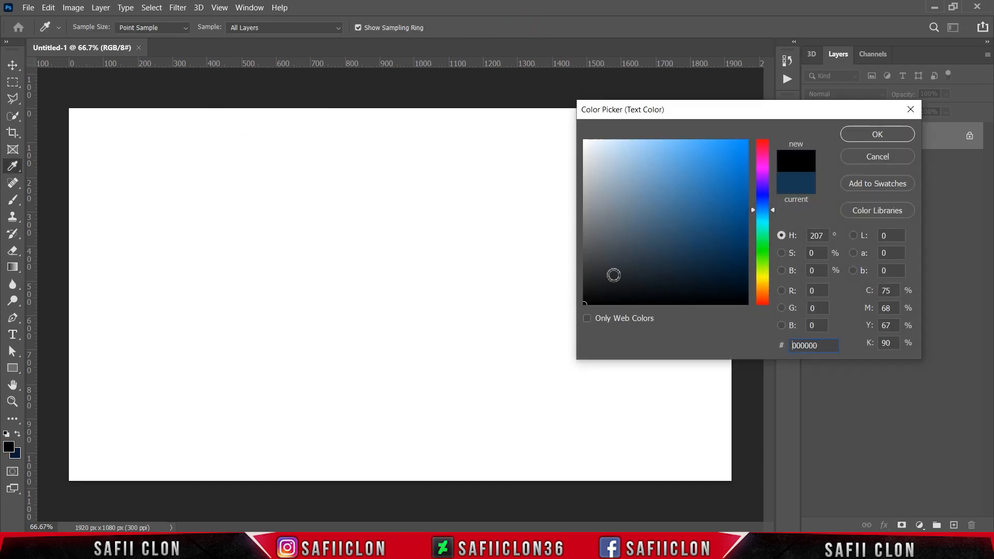
click(877, 134)
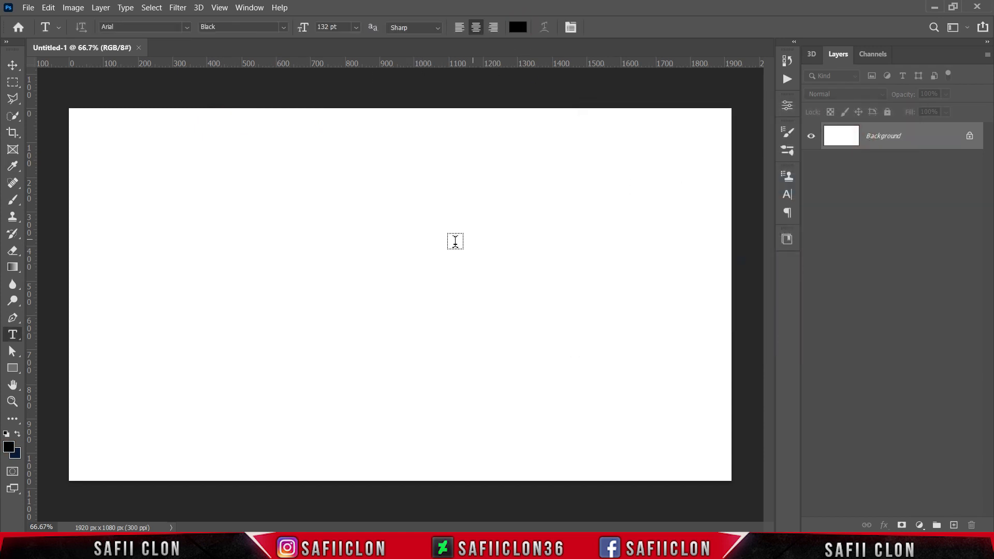
Add a text layer on the canvas containing the single letter M and commit it
click(313, 282)
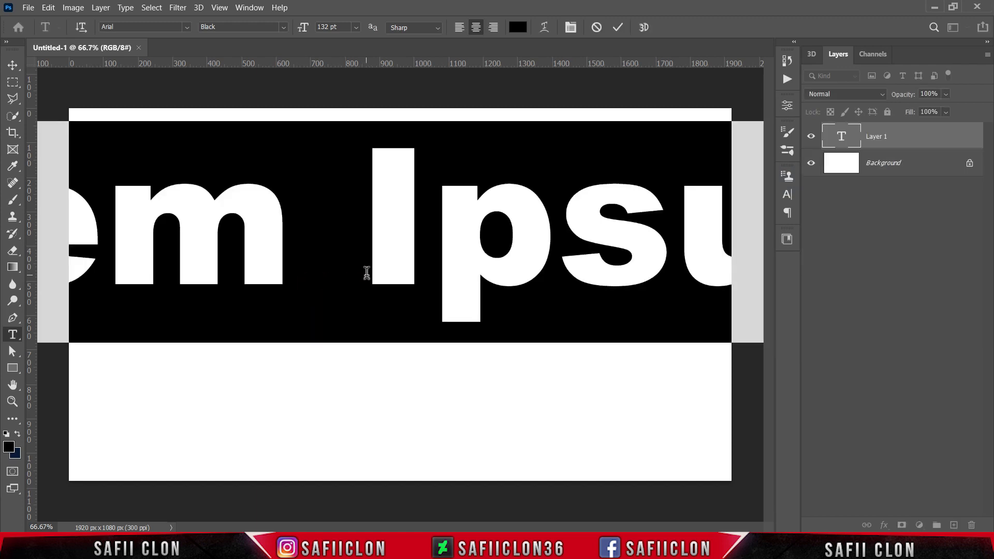
text(M)
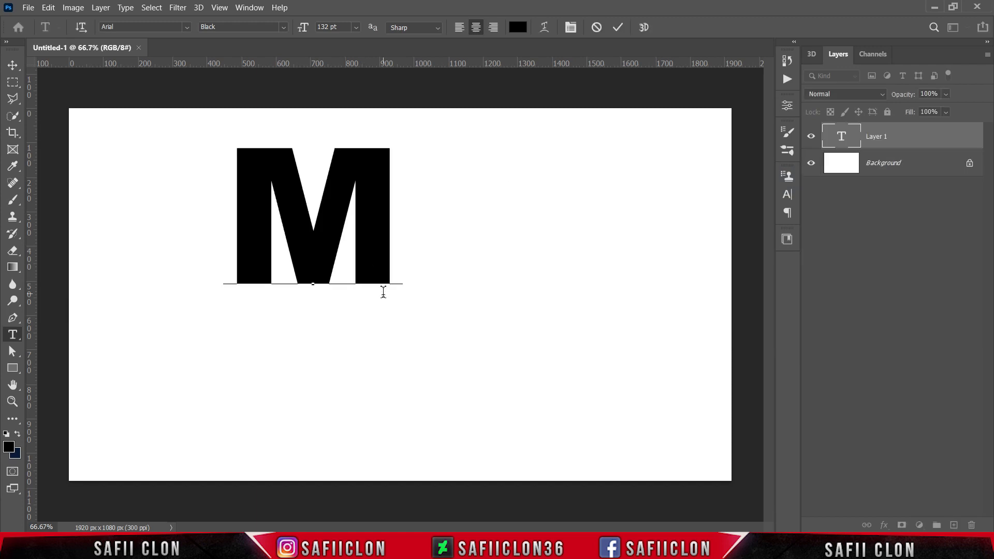
double_click(406, 225)
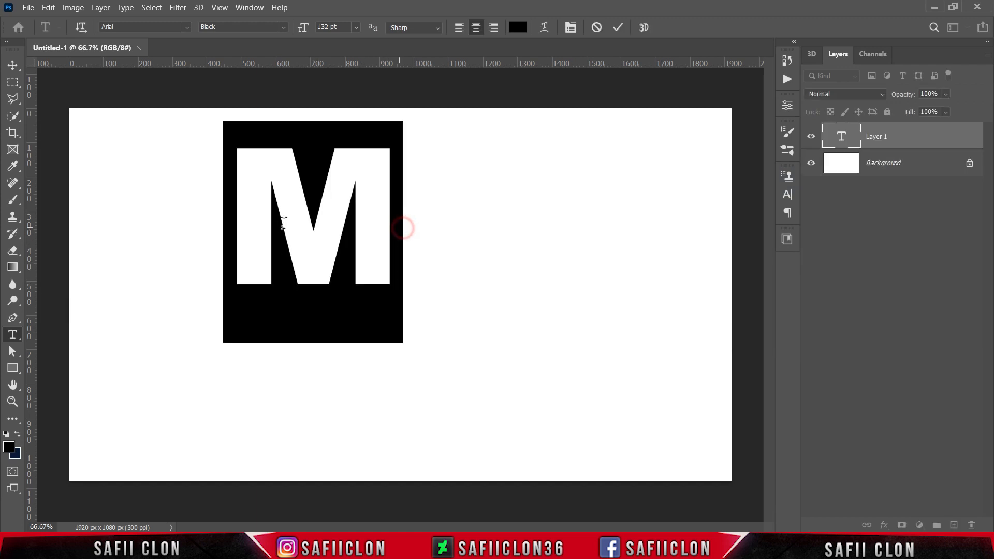
click(619, 27)
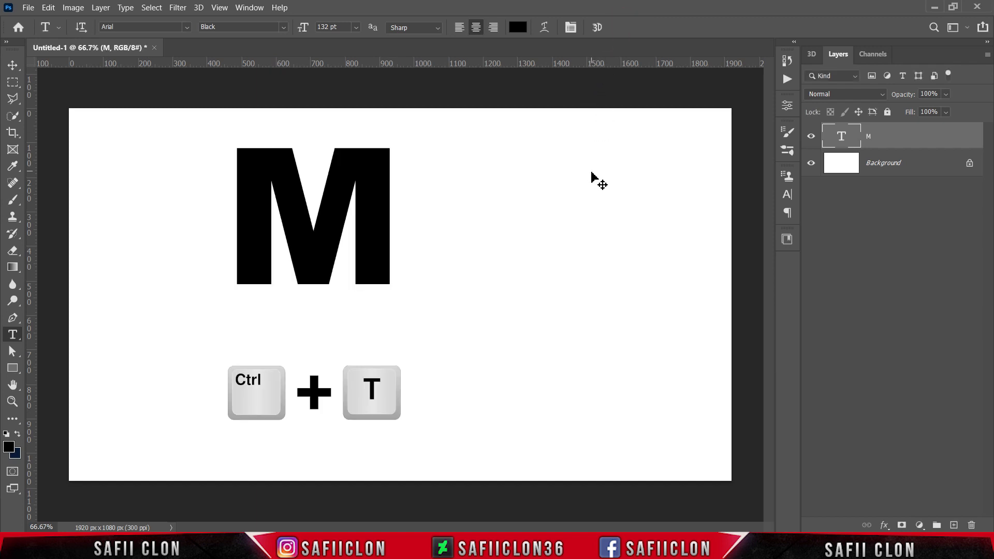
Move the letter M to the centre of the canvas with Free Transform
key(ctrl+t)
drag(340, 226, 435, 223)
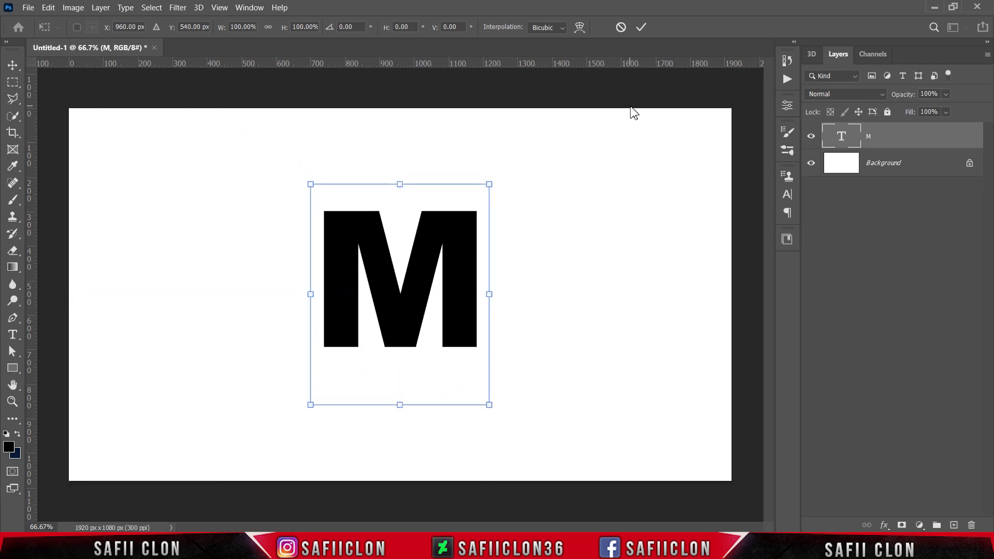
click(642, 28)
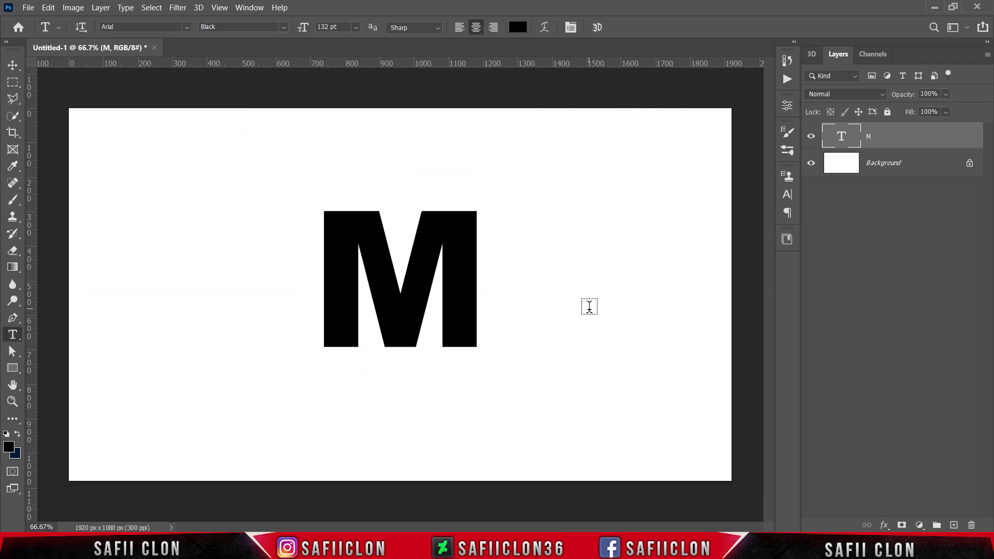
Add a Gradient Overlay layer style to the M layer with Normal blend mode and 100% opacity
right_click(912, 140)
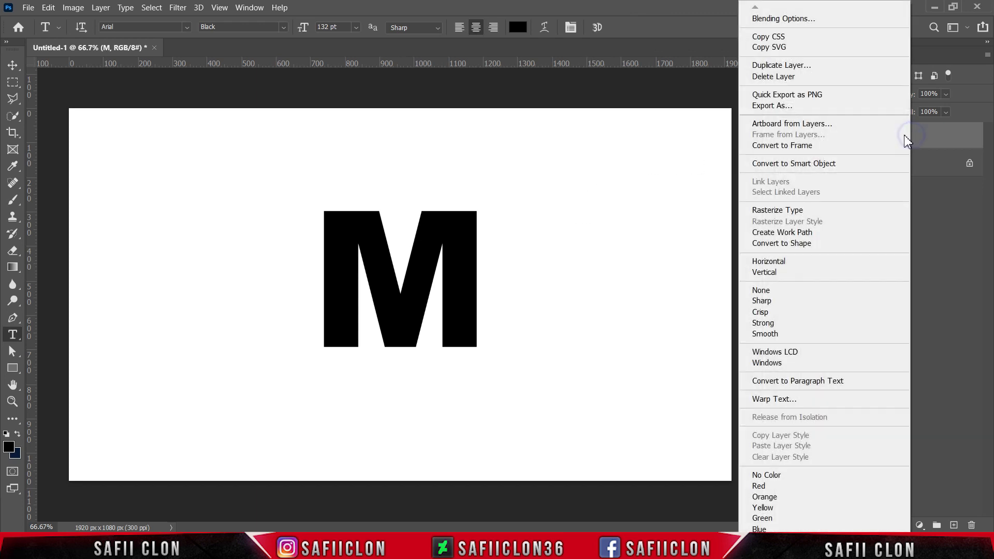
click(759, 21)
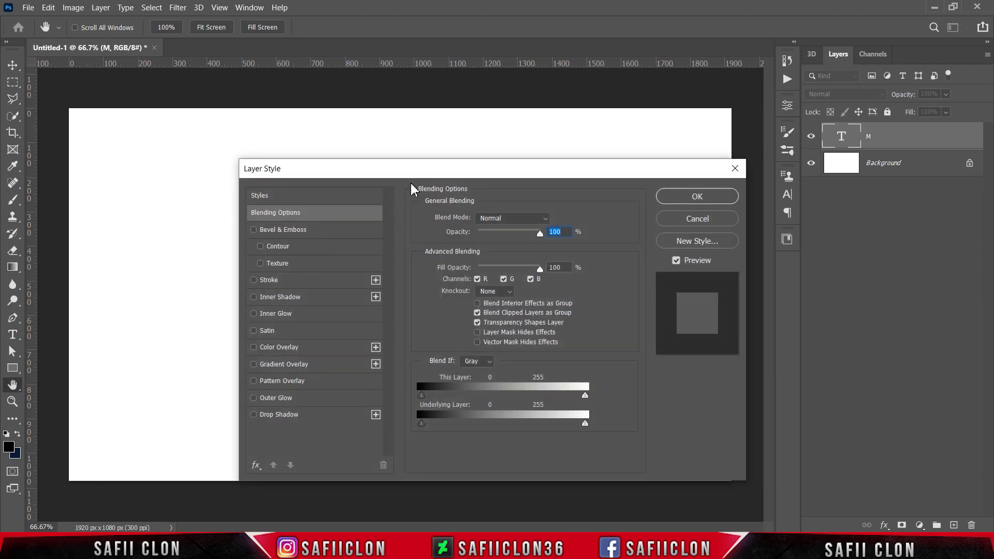
drag(387, 168, 660, 110)
key(ctrl+plus)
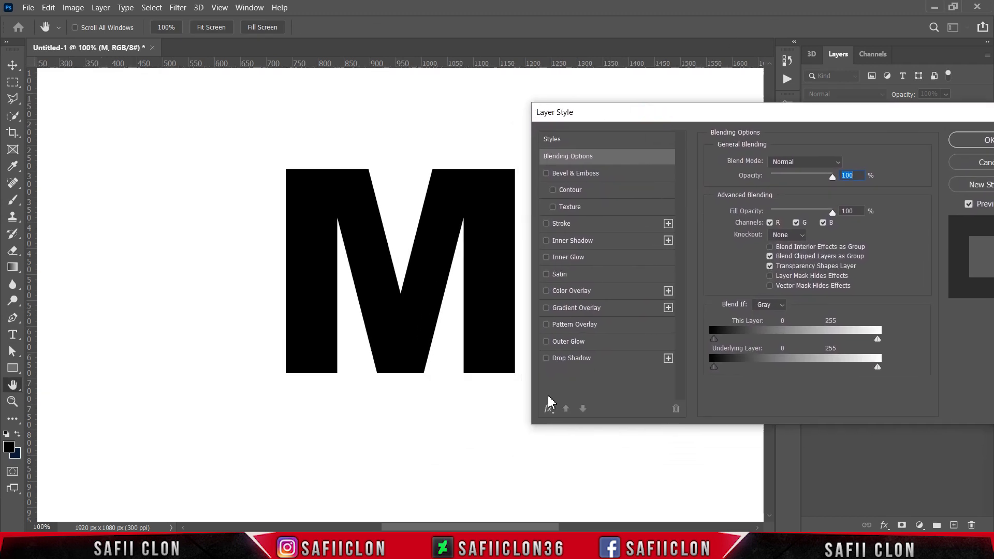
drag(514, 525, 546, 527)
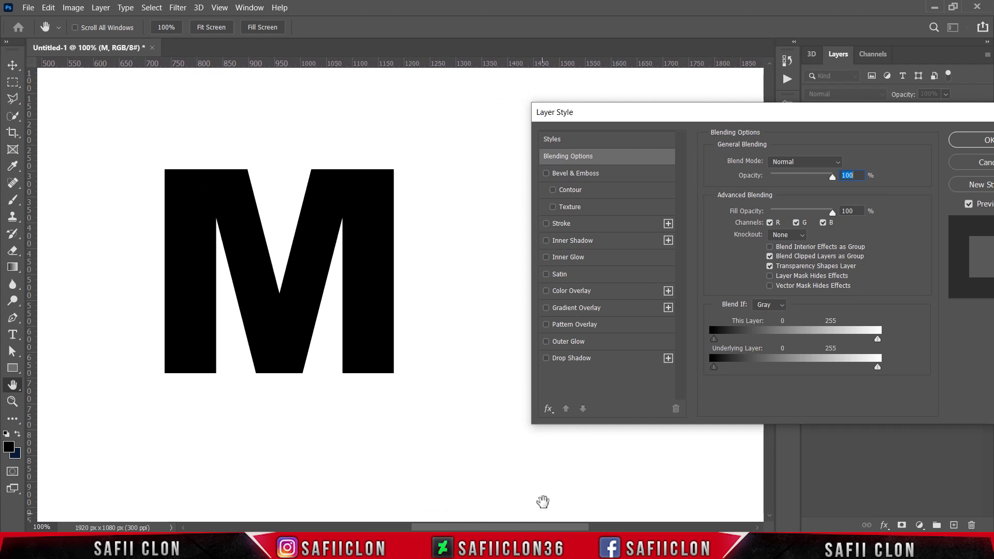
drag(659, 121, 617, 128)
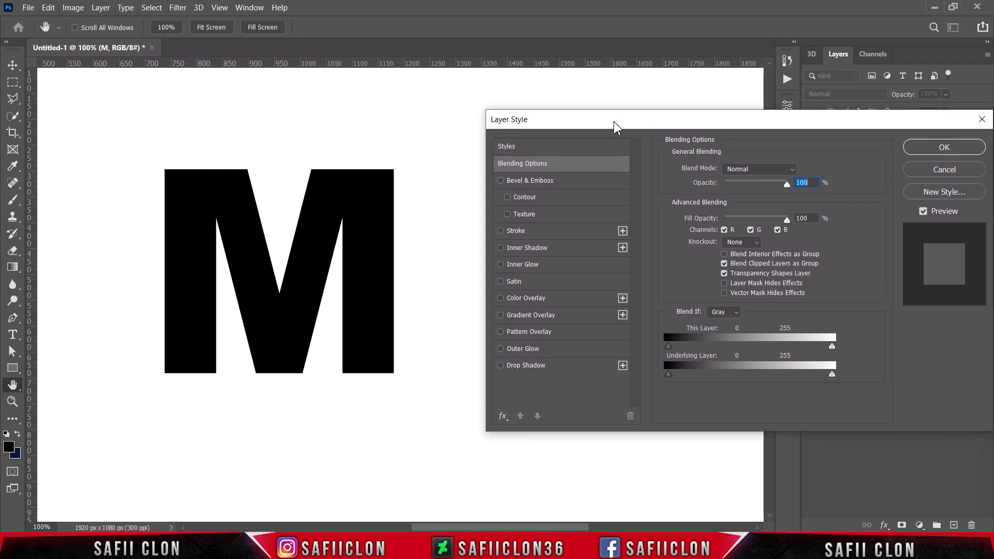
click(544, 315)
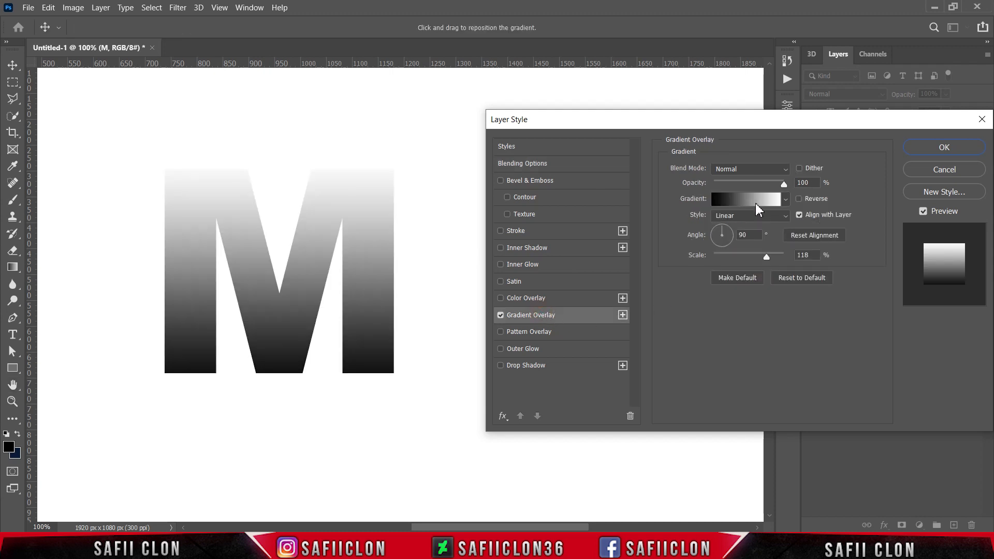
click(766, 171)
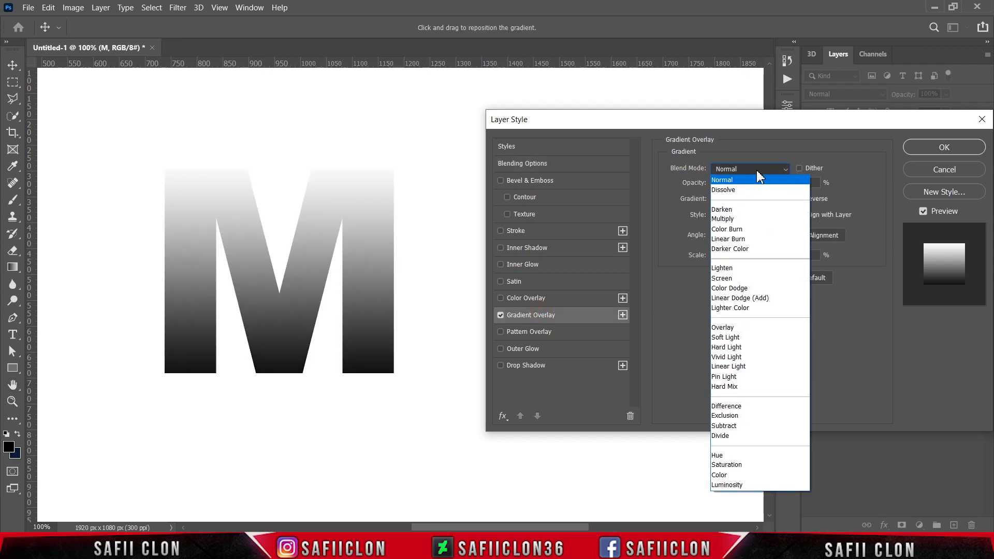
click(741, 182)
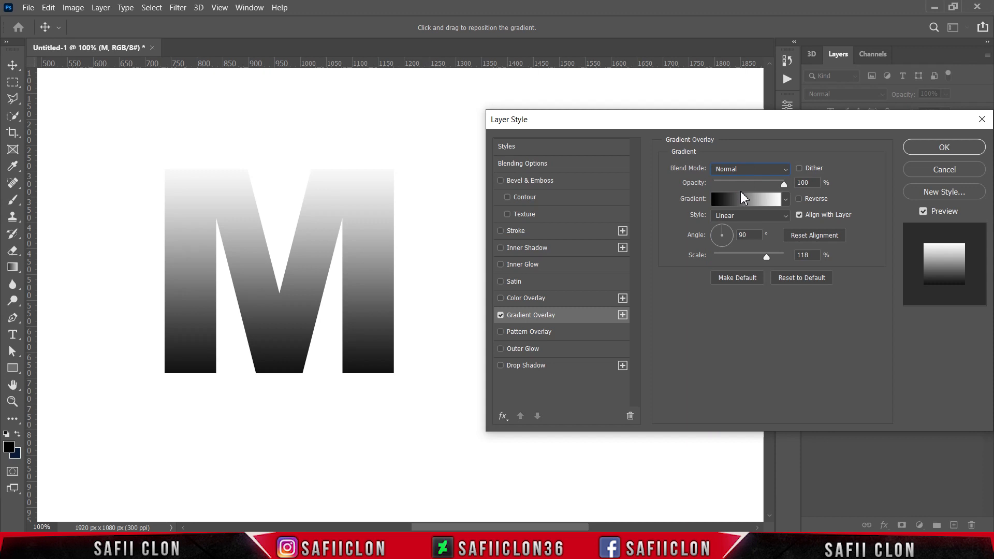
click(785, 183)
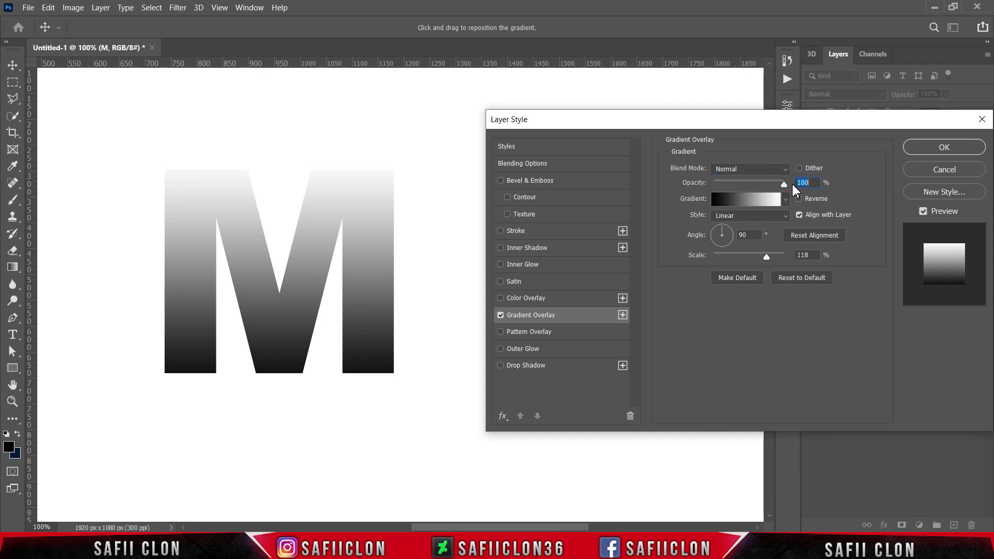
Edit the overlay's black-to-white gradient and set the colour stop at location 0% to ffee7a
click(760, 199)
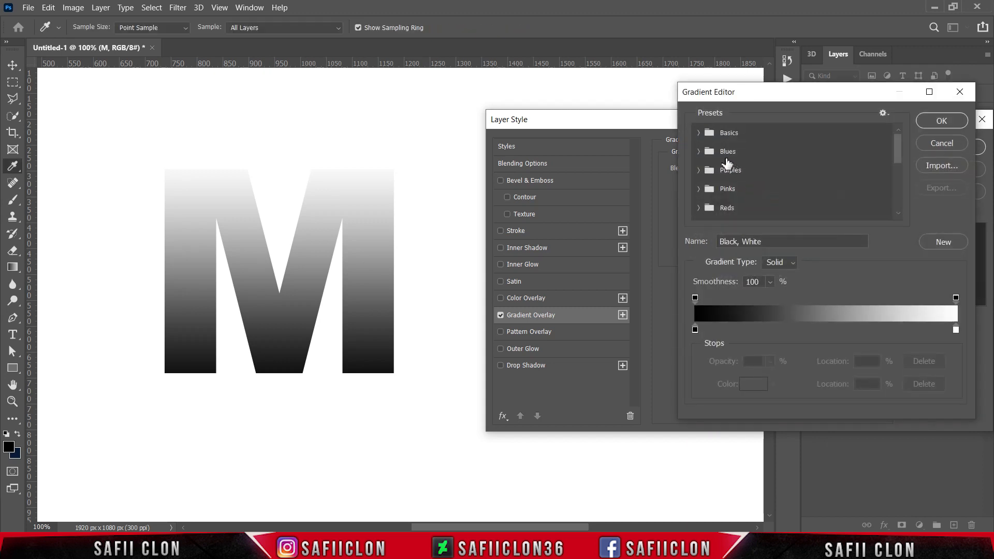
click(699, 133)
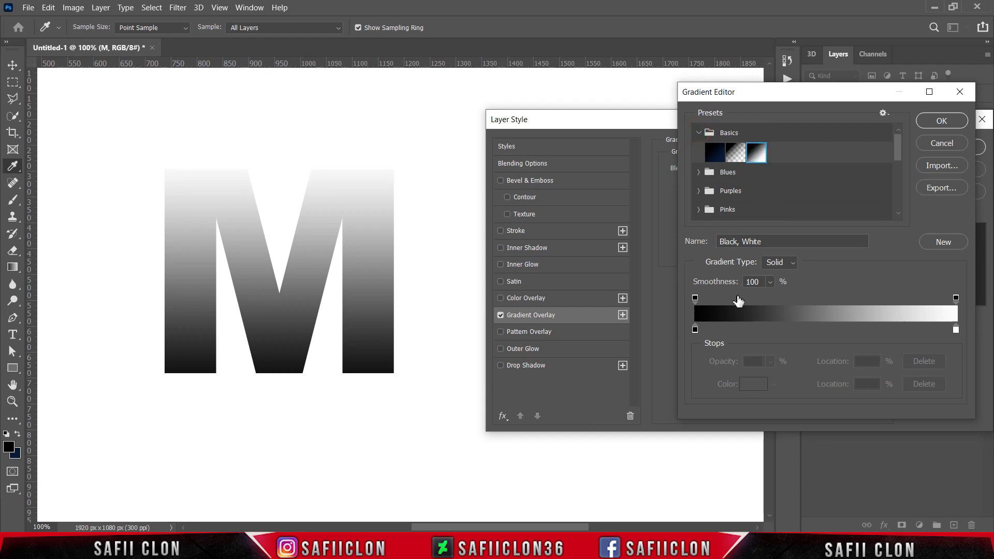
click(695, 330)
click(754, 384)
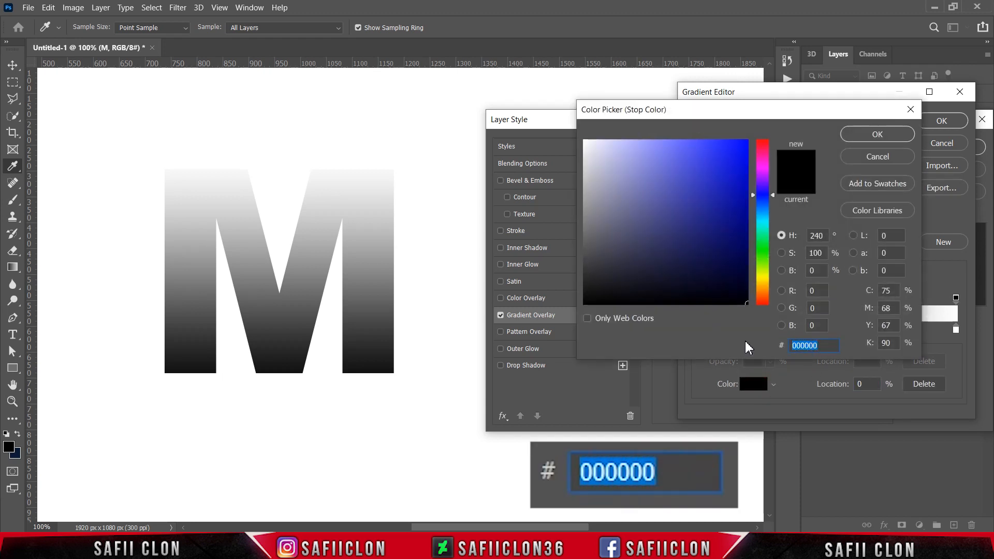
text(ffee7)
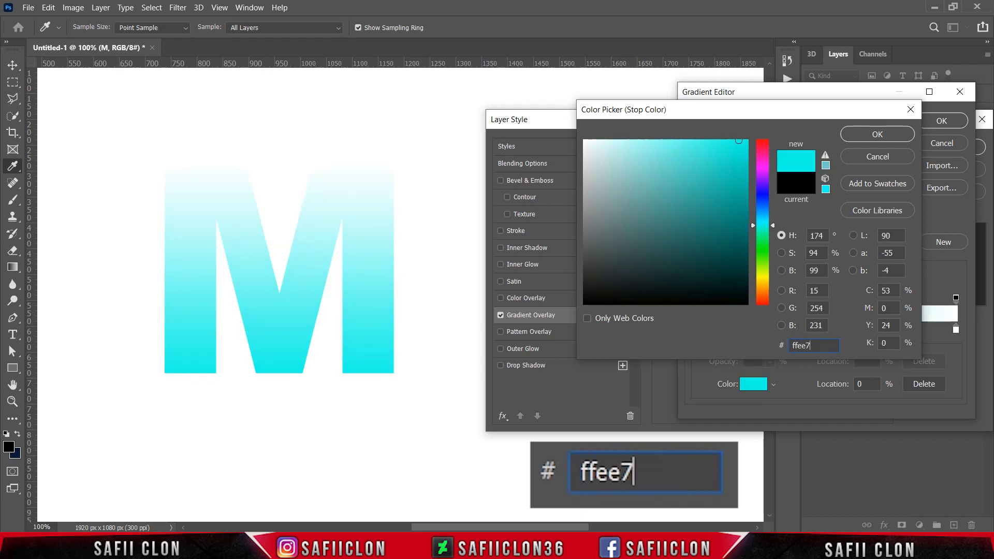
text(a)
click(876, 134)
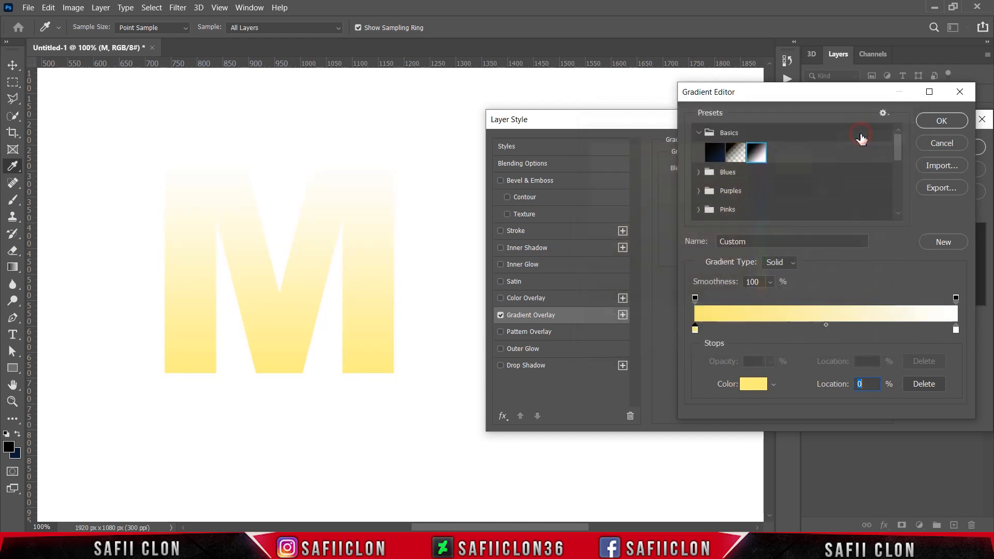
Add a middle colour stop to the gradient and set its location to 41%
click(794, 329)
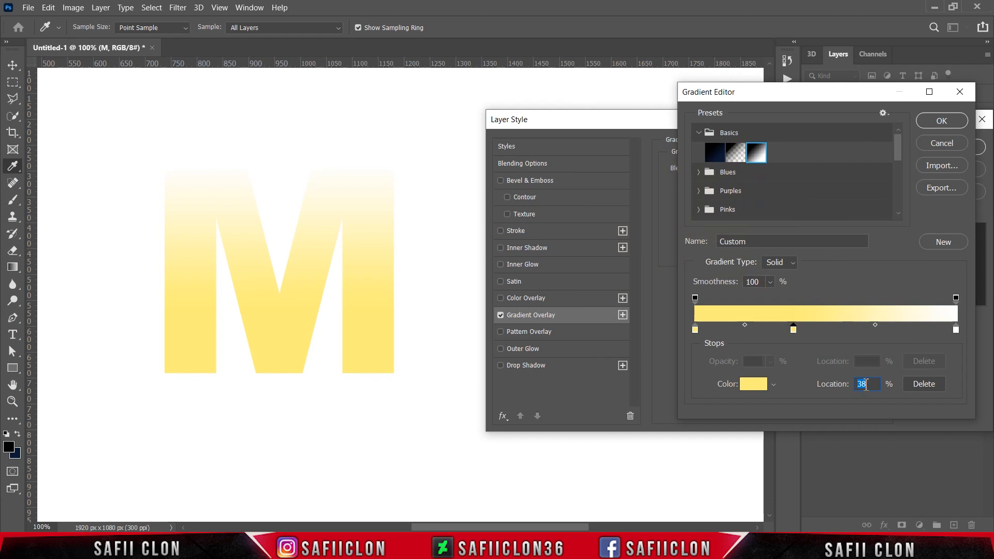
drag(869, 384, 853, 384)
text(41)
Set the colour of the gradient stop at location 41% to f8c7d5
click(756, 389)
drag(831, 346, 750, 344)
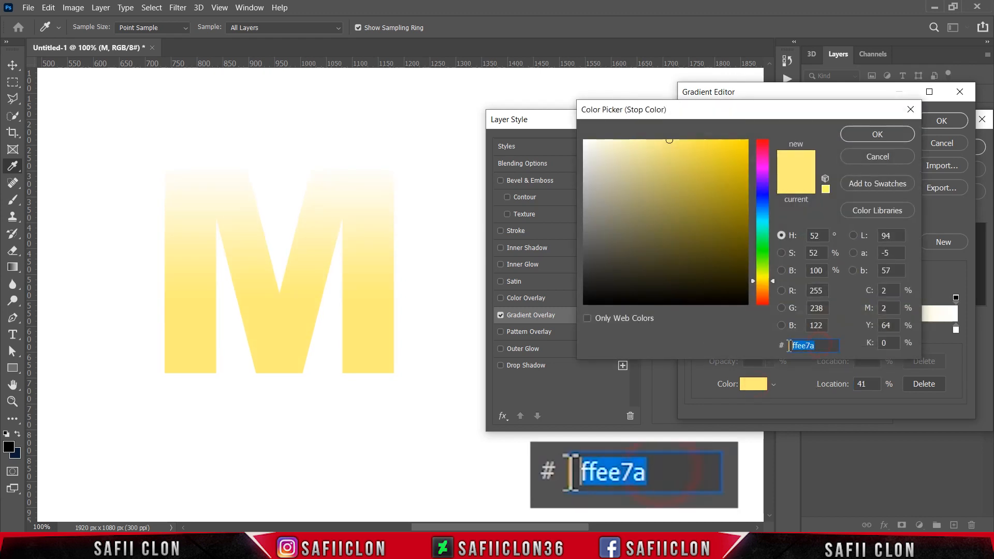
text(f8c)
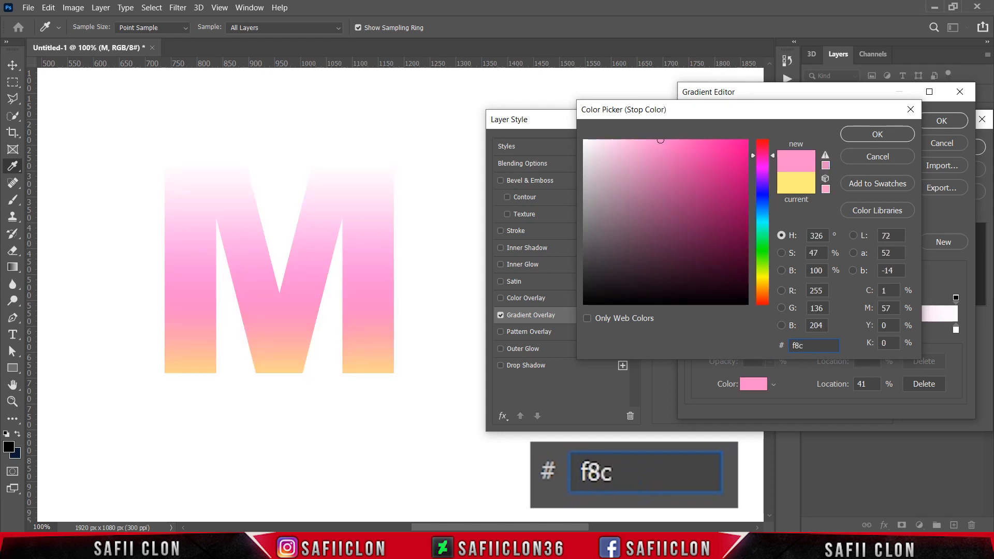
text(7d5)
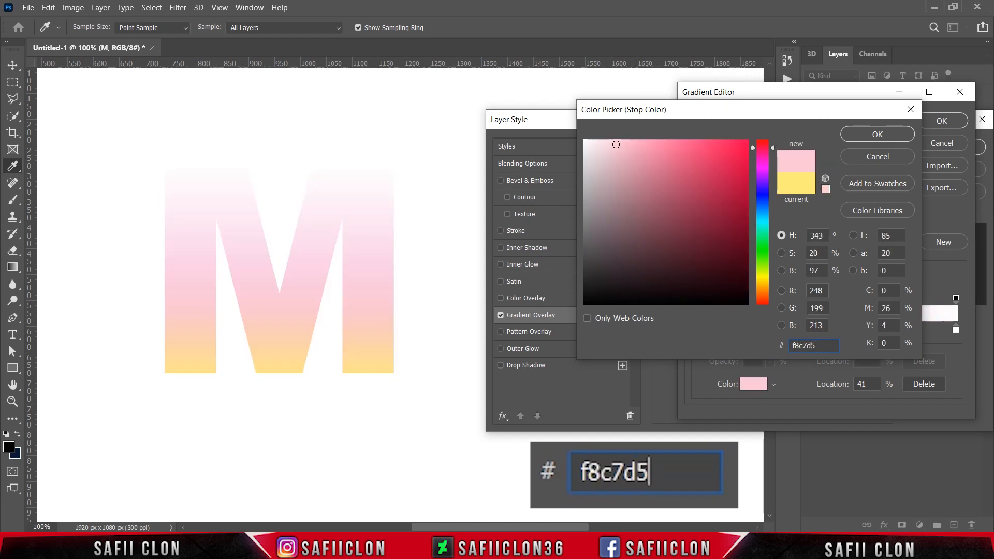
click(863, 130)
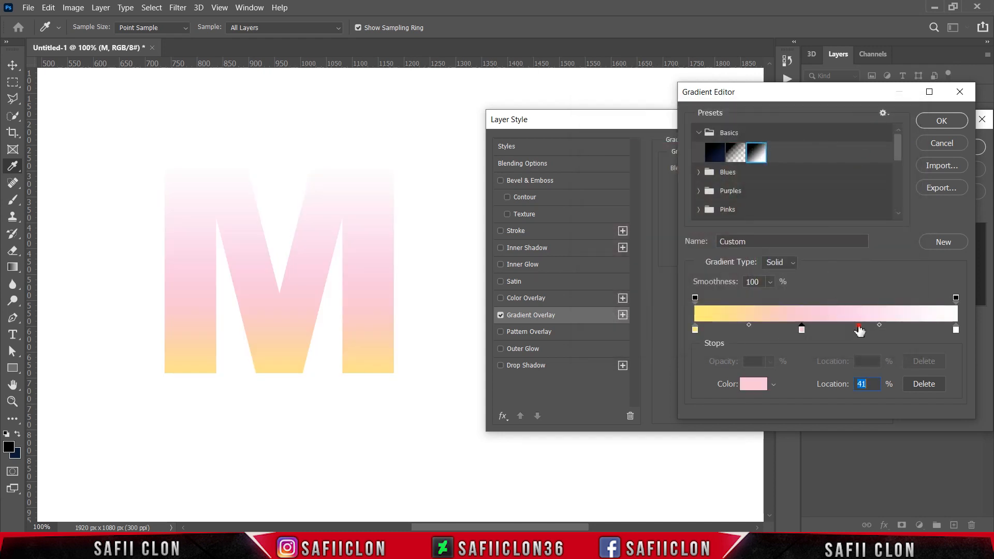
Add a colour stop to the gradient at location 72% and set its colour to ff87df
click(859, 329)
text(72)
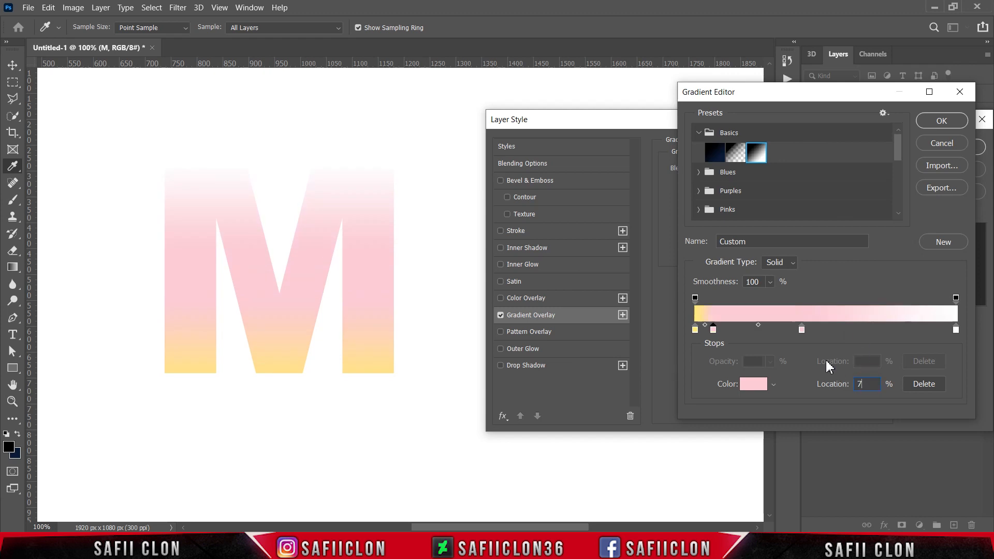
click(754, 383)
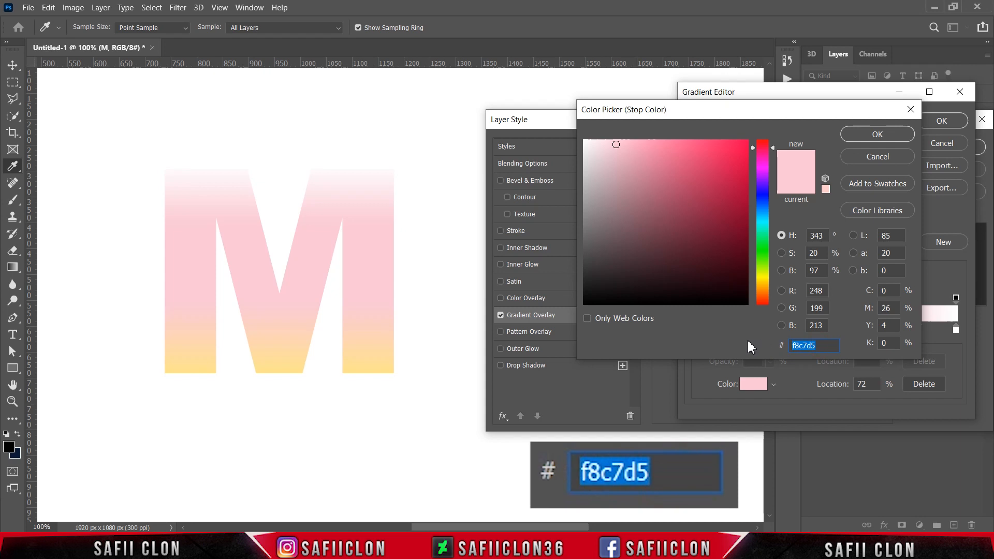
text(ff8)
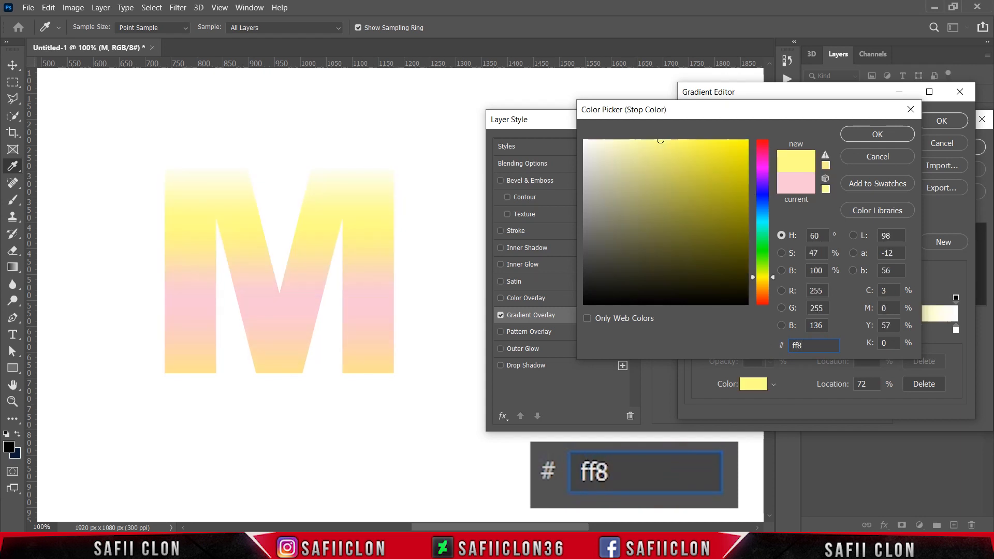
text(7df)
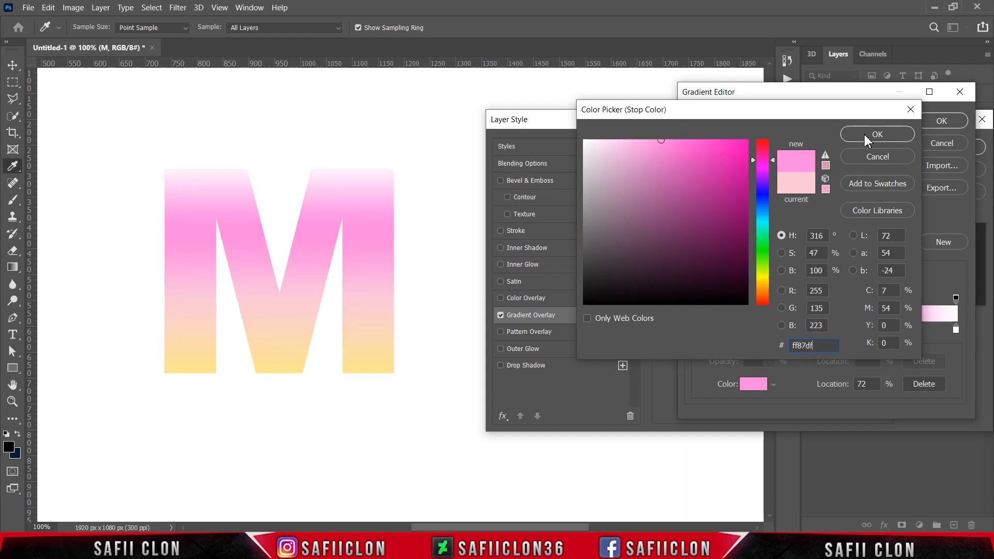
click(865, 135)
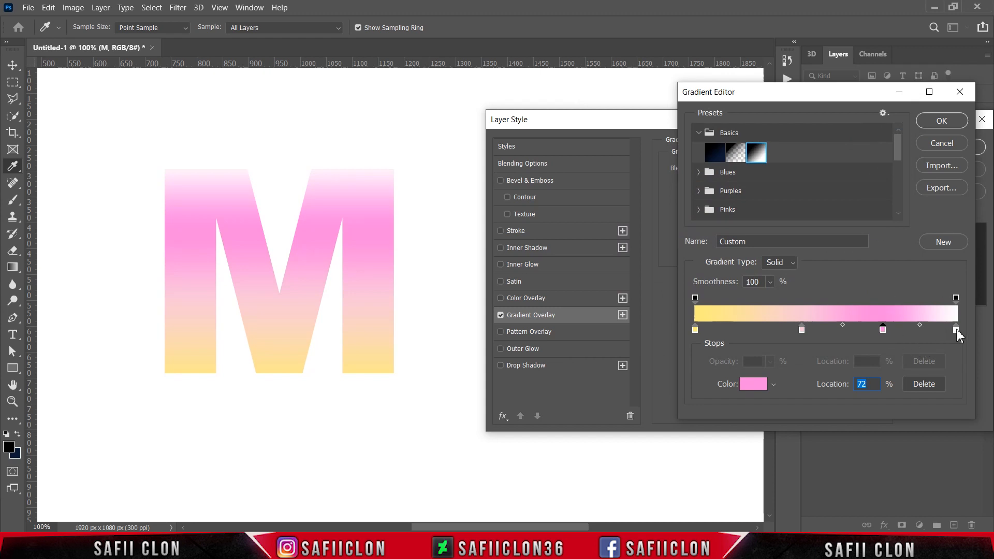
Set the gradient's end stop at location 100% to 9995ef and save the finished gradient as a new preset
click(955, 329)
click(751, 384)
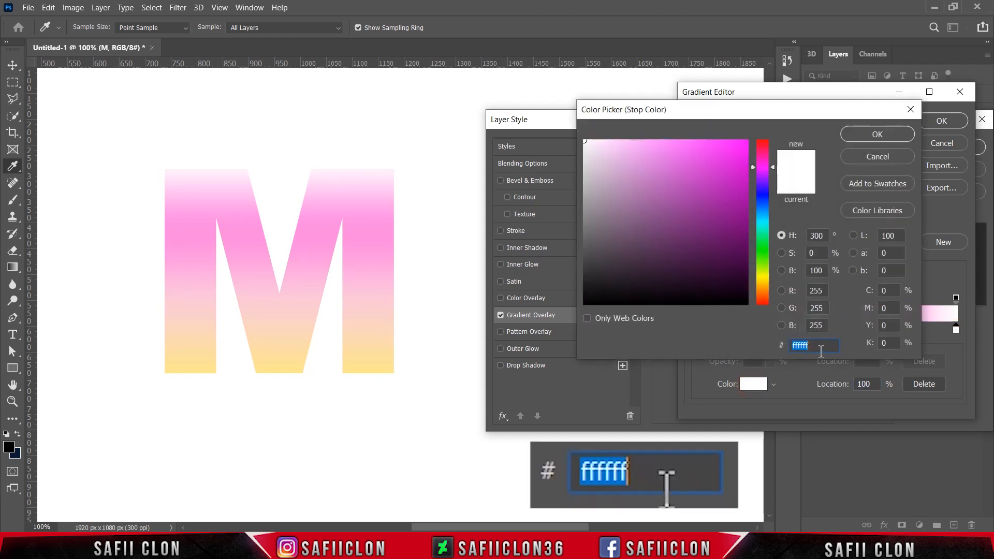
text(99)
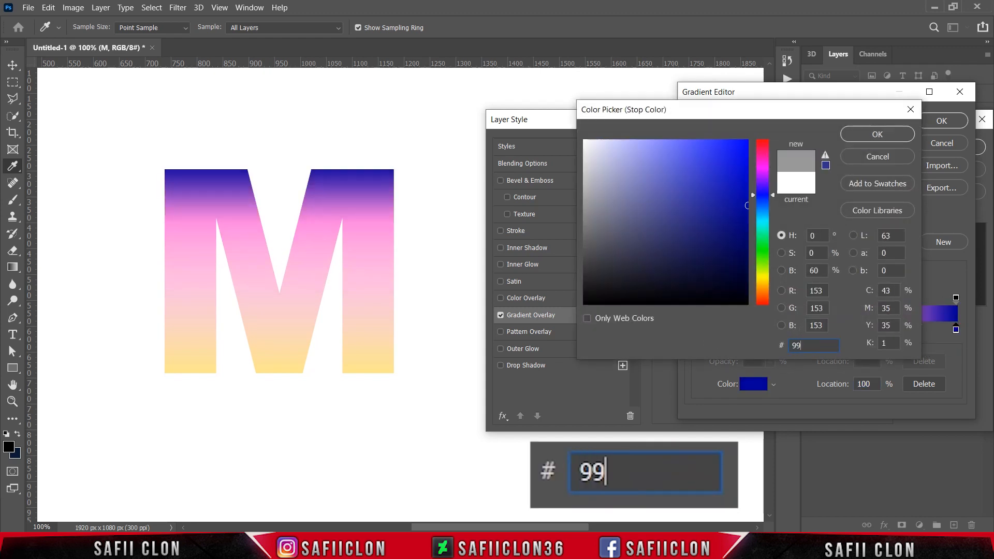
text(95ef)
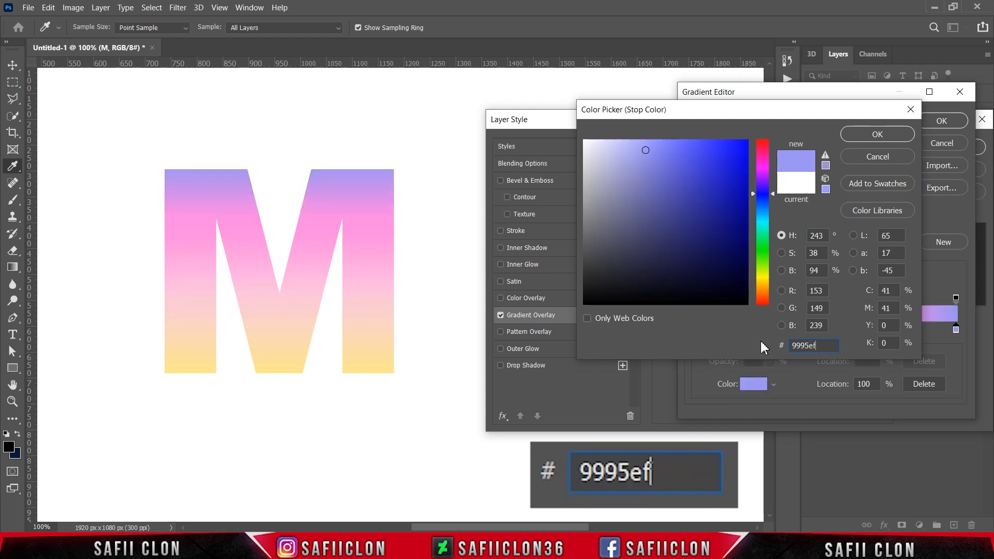
click(859, 134)
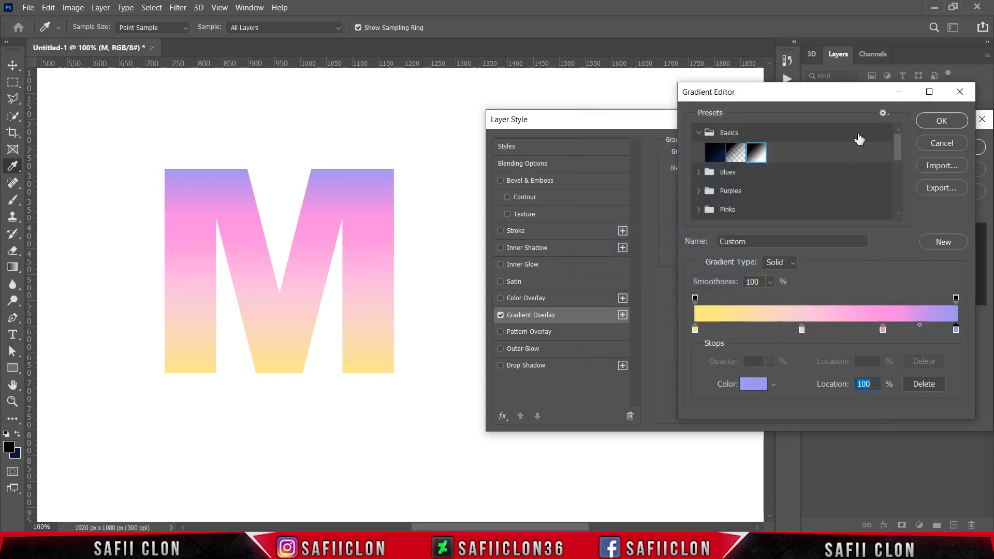
click(939, 240)
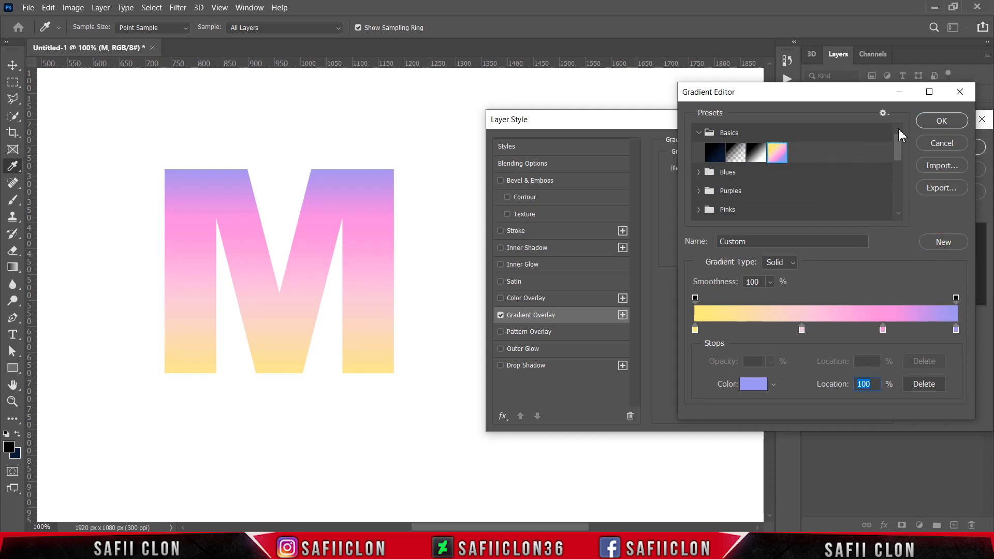
click(932, 120)
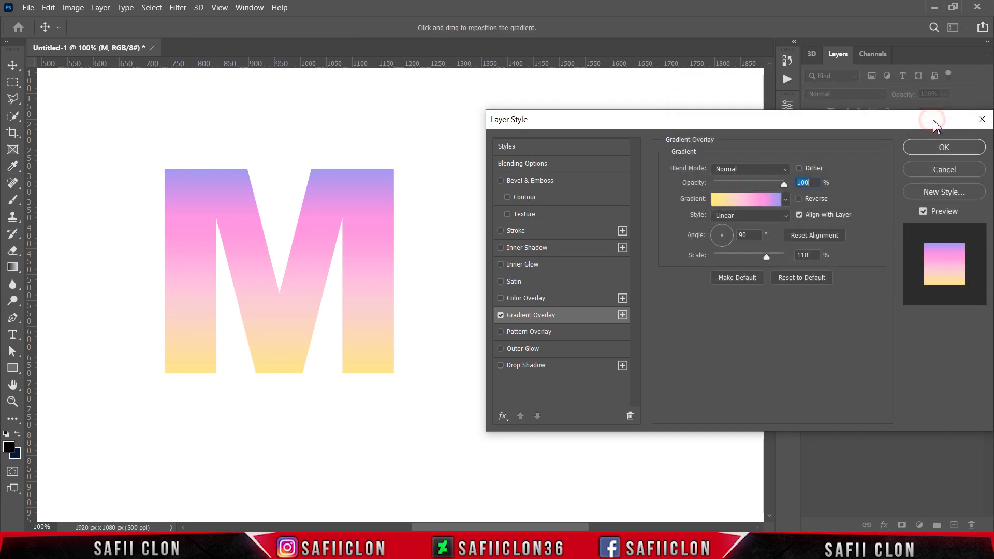
Set the gradient overlay to Linear style at 75% scale and nudge the gradient's position on the letter
click(782, 217)
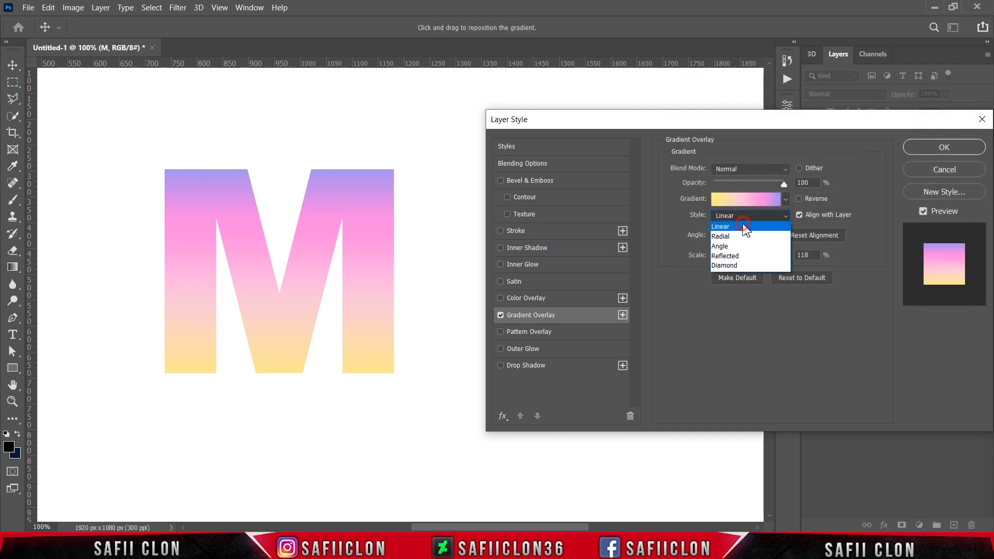
click(744, 228)
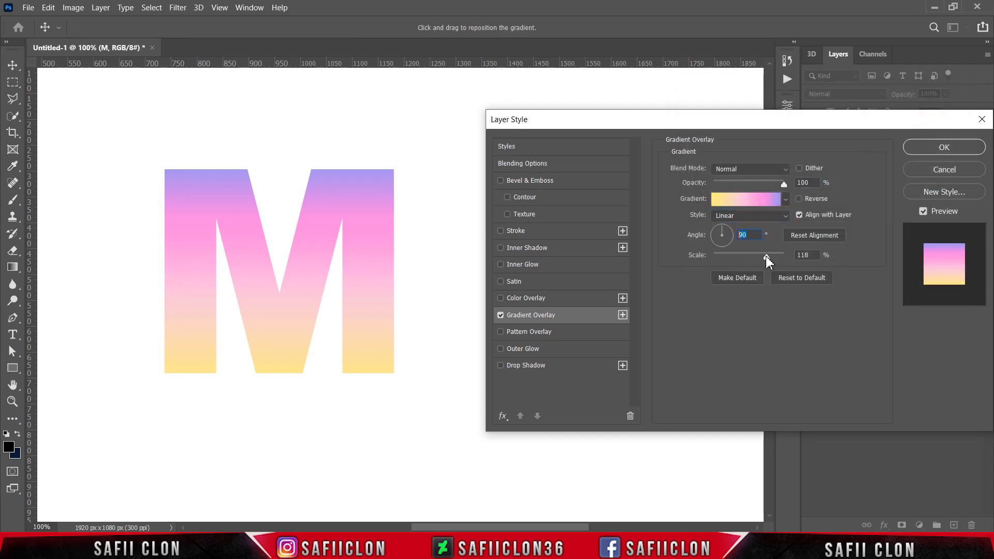
drag(766, 256, 744, 253)
click(744, 253)
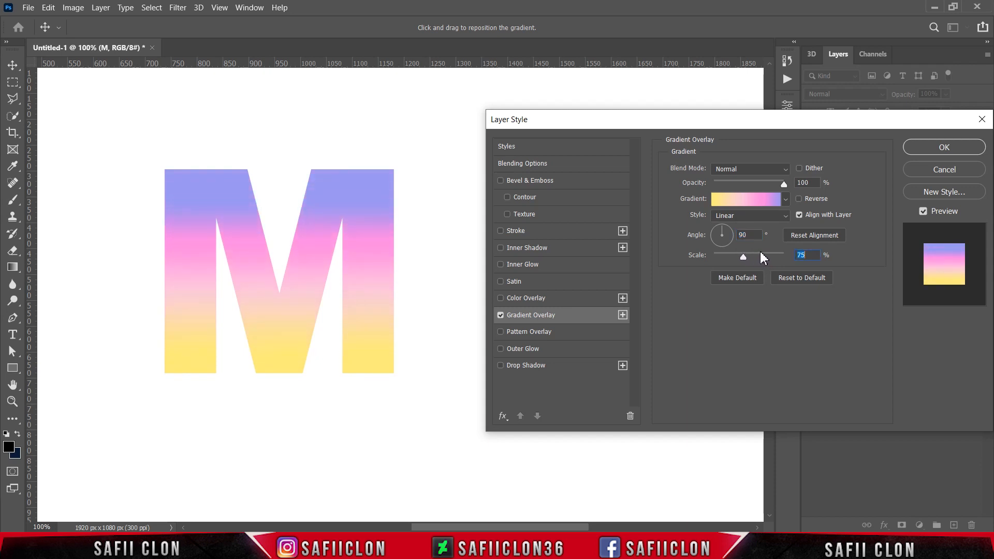
mouse_move(278, 284)
mouse_down()
mouse_move(285, 264)
mouse_move(282, 278)
mouse_up()
Add a 10 px Stroke effect to the M layer, positioned Inside with Lighten blend mode and 100% opacity
click(526, 231)
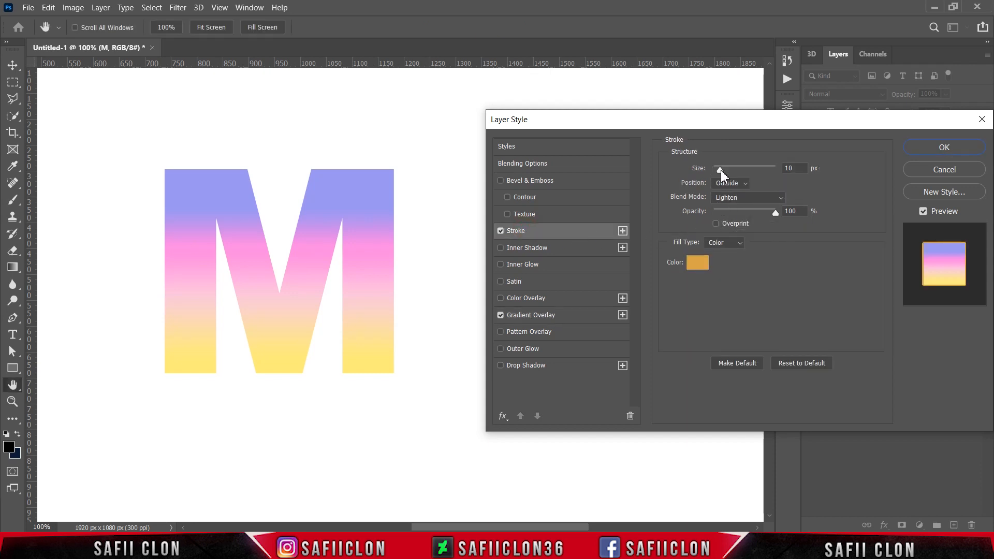
drag(719, 170, 719, 166)
click(730, 183)
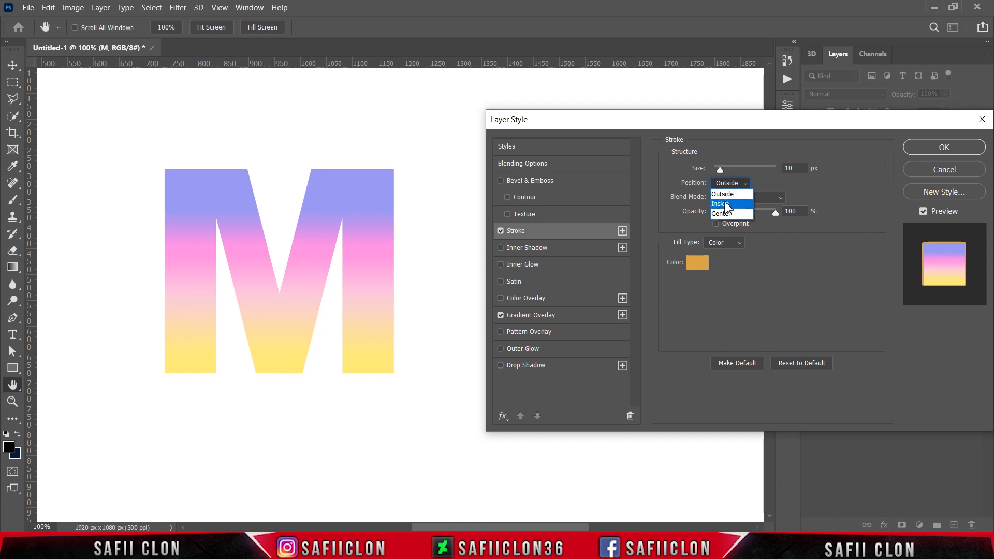
click(728, 204)
click(759, 198)
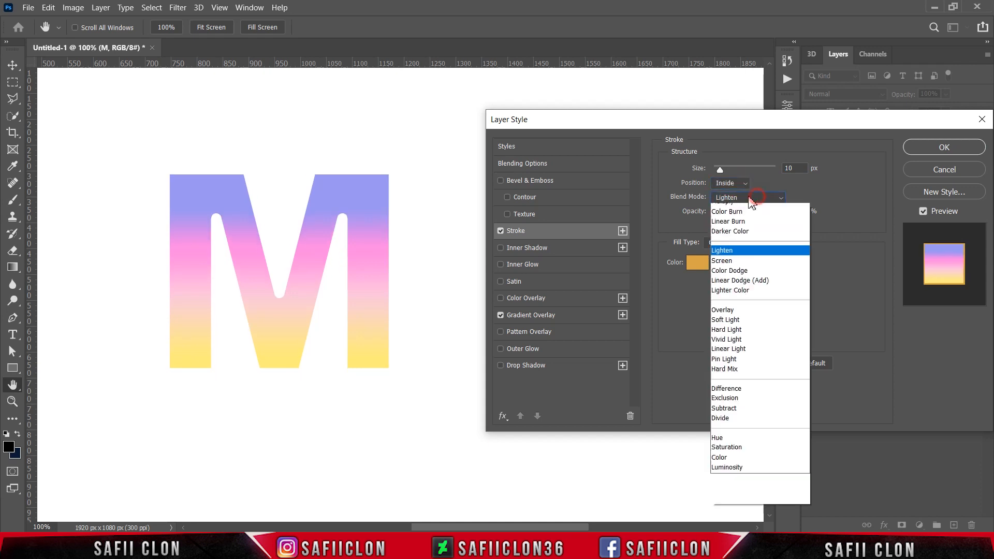
click(730, 299)
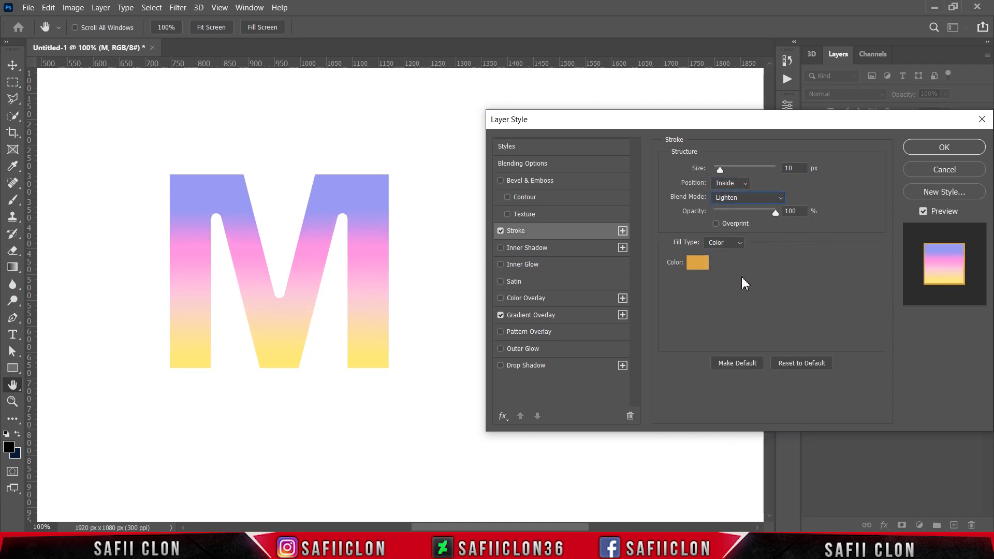
click(776, 213)
Give the stroke a gradient fill using the saved yellow-pink-purple preset, with Linear style, 90° angle and 61% scale
click(741, 243)
click(723, 265)
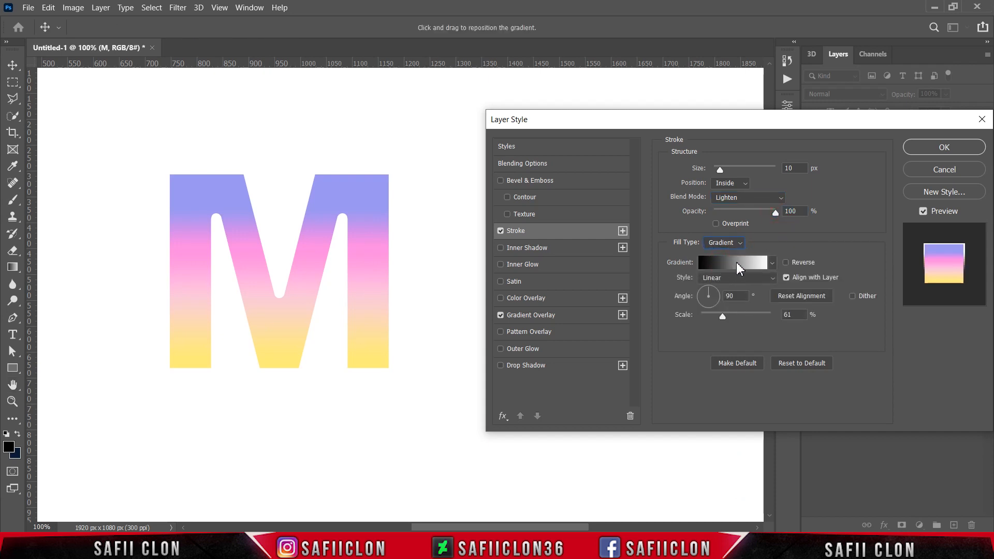
click(737, 264)
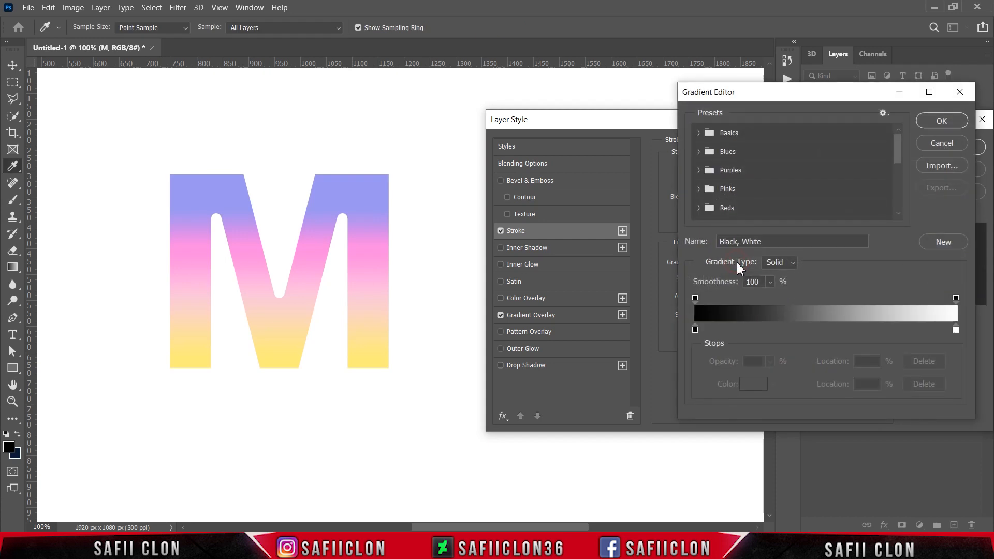
click(699, 134)
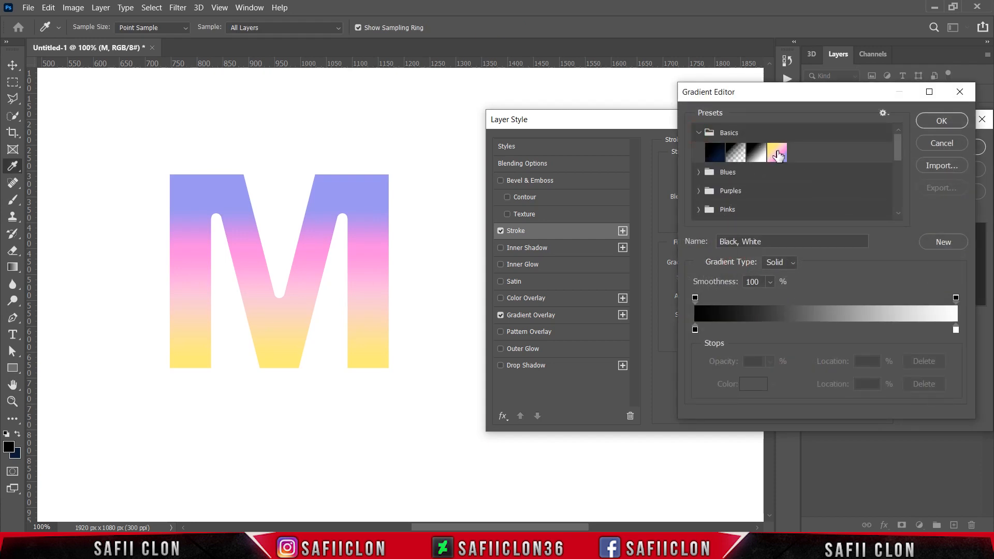
click(777, 154)
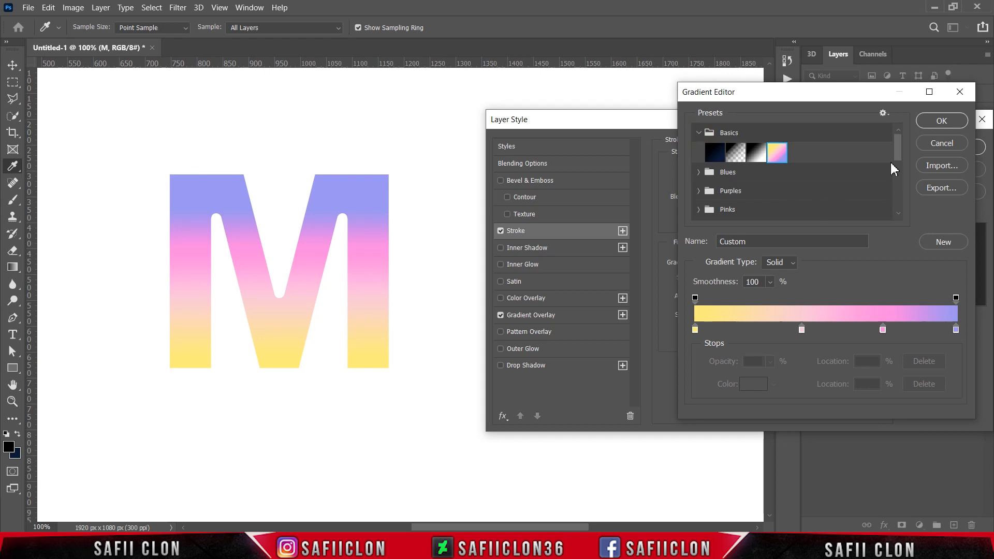
click(926, 121)
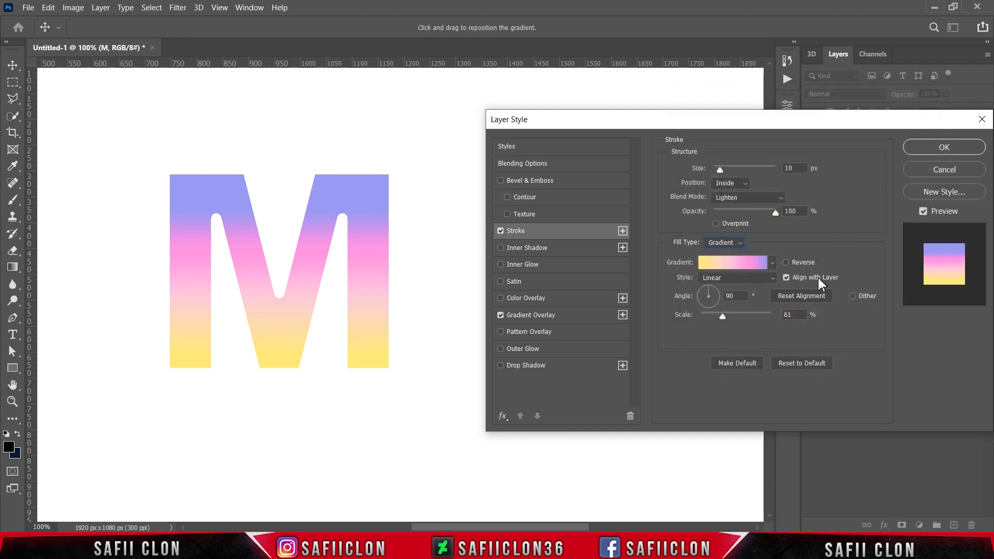
click(772, 278)
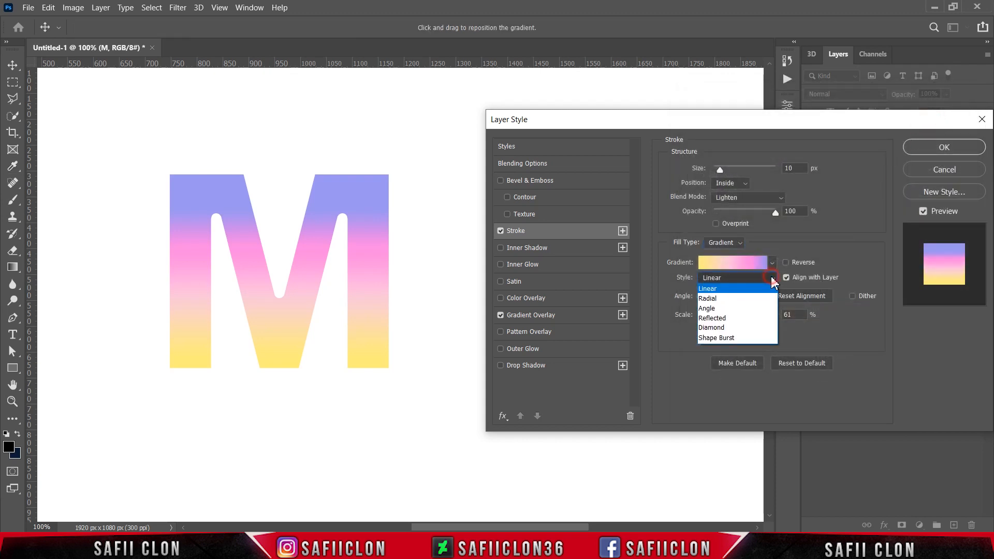
click(731, 289)
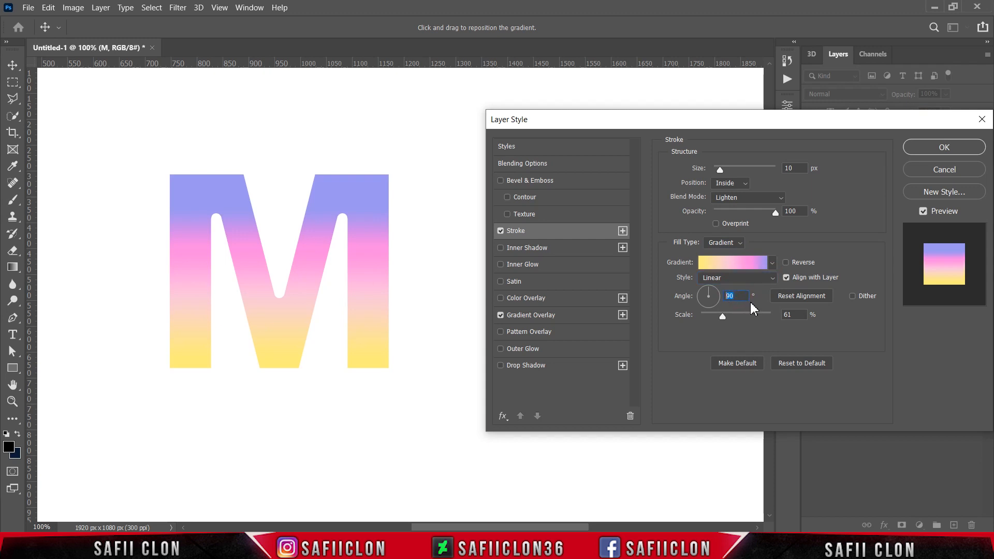
key(Tab)
Add an Inner Shadow to the M layer with Linear Burn blend mode and colour 252090
click(524, 248)
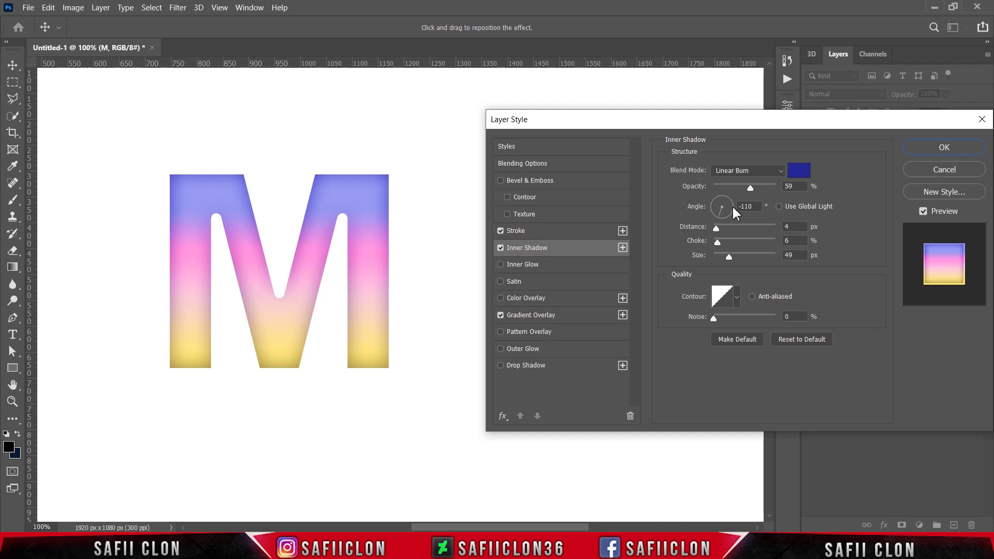
click(741, 170)
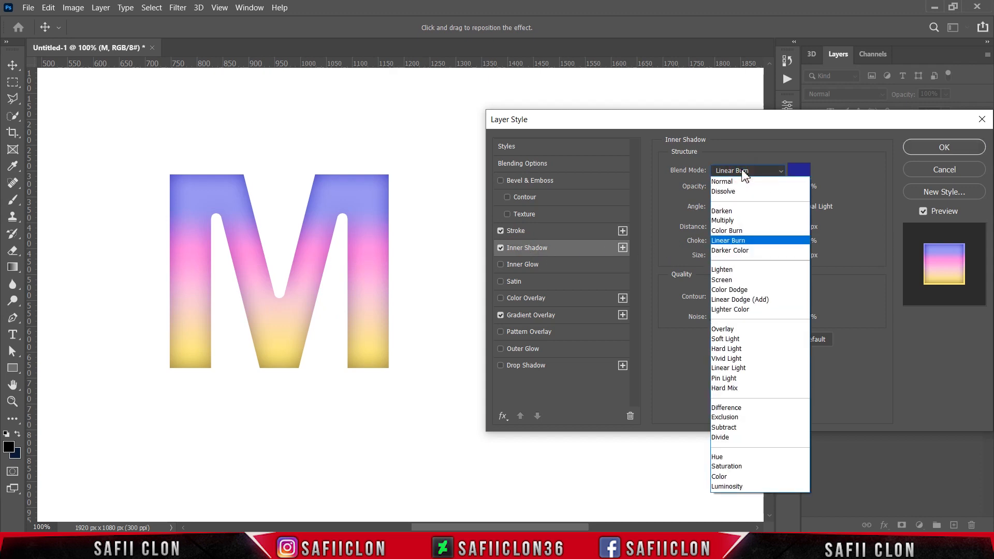
click(728, 241)
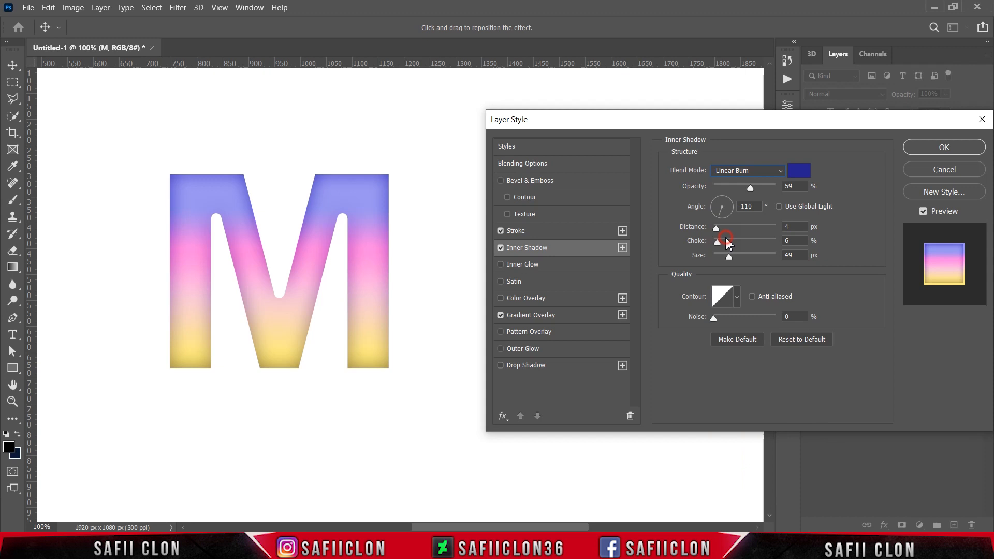
click(799, 171)
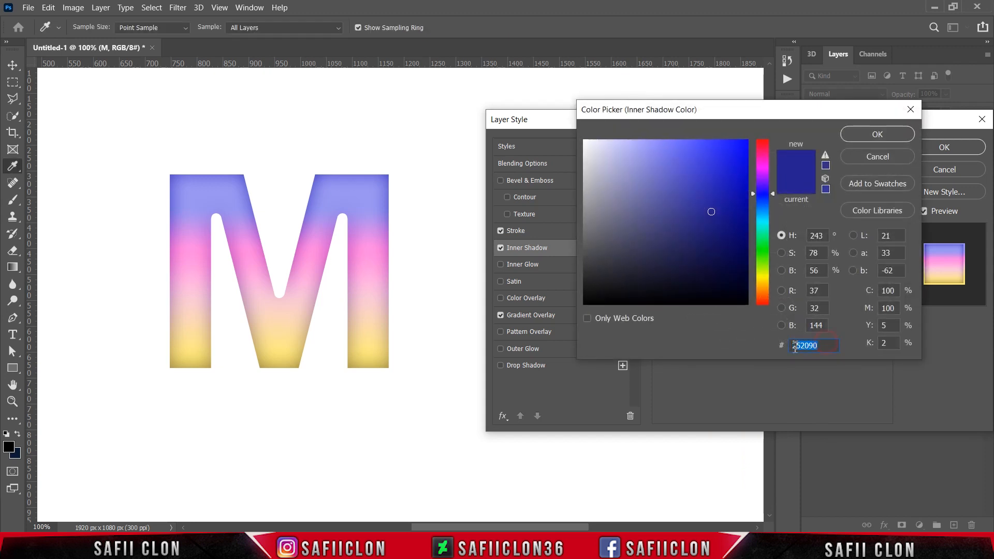
click(877, 134)
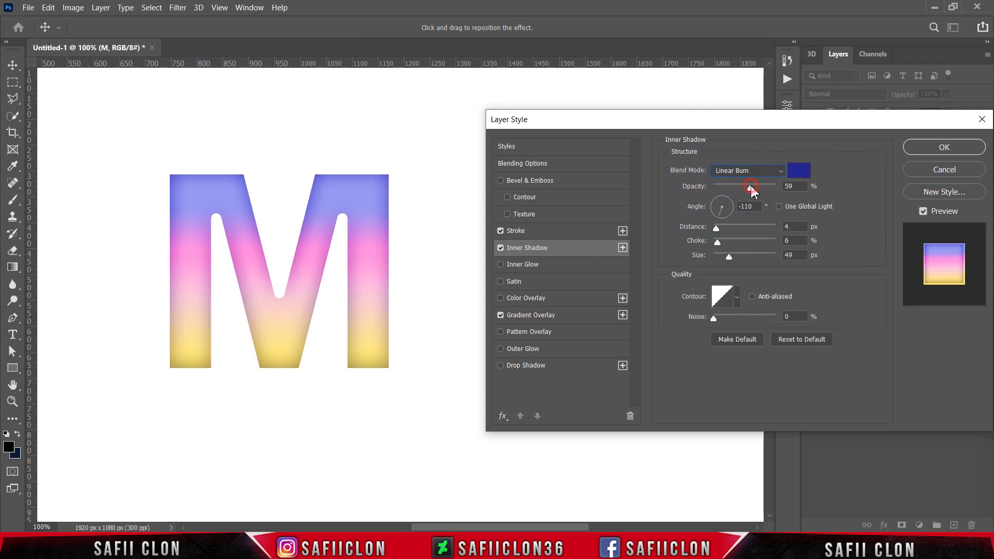
Set the inner shadow to 59% opacity, -110° angle, 4 px distance, 6% choke and 49 px size, and apply the layer styles
click(750, 186)
click(753, 207)
mouse_move(723, 222)
mouse_down()
mouse_move(712, 216)
mouse_move(717, 222)
mouse_up()
drag(720, 217, 719, 218)
drag(731, 258, 728, 257)
drag(806, 127, 556, 134)
click(701, 154)
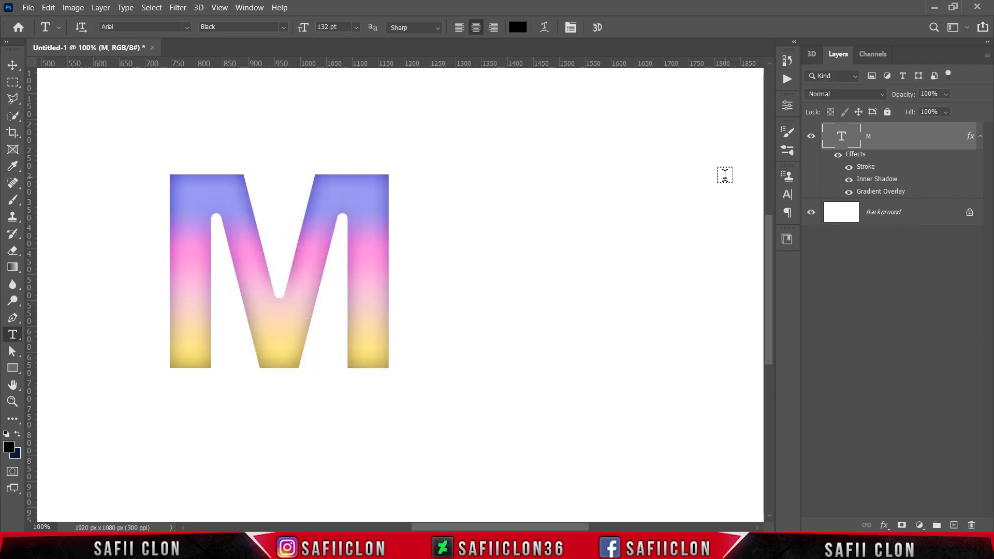
Load the M text layer's outline as a selection and expand it by 10 pixels
ctrl+click(844, 136)
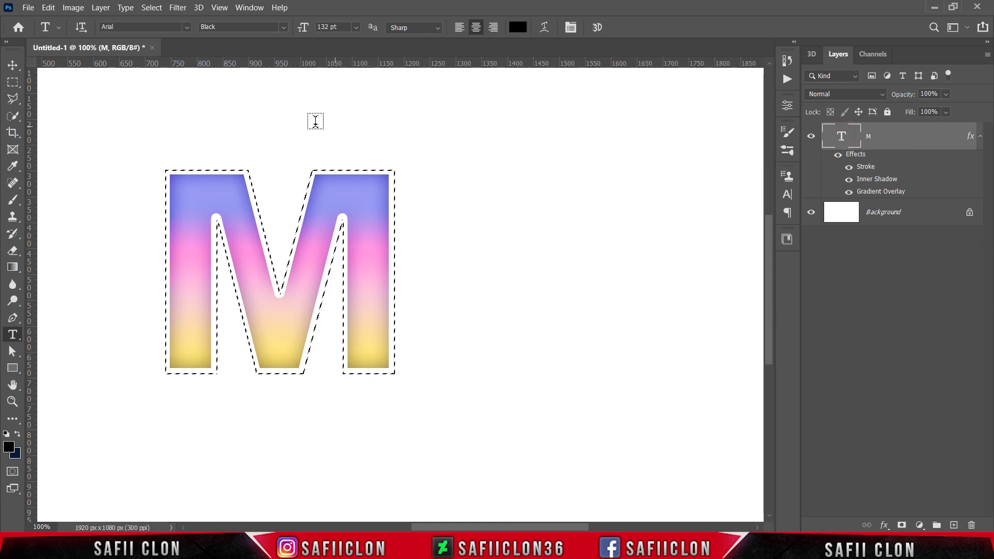
click(152, 7)
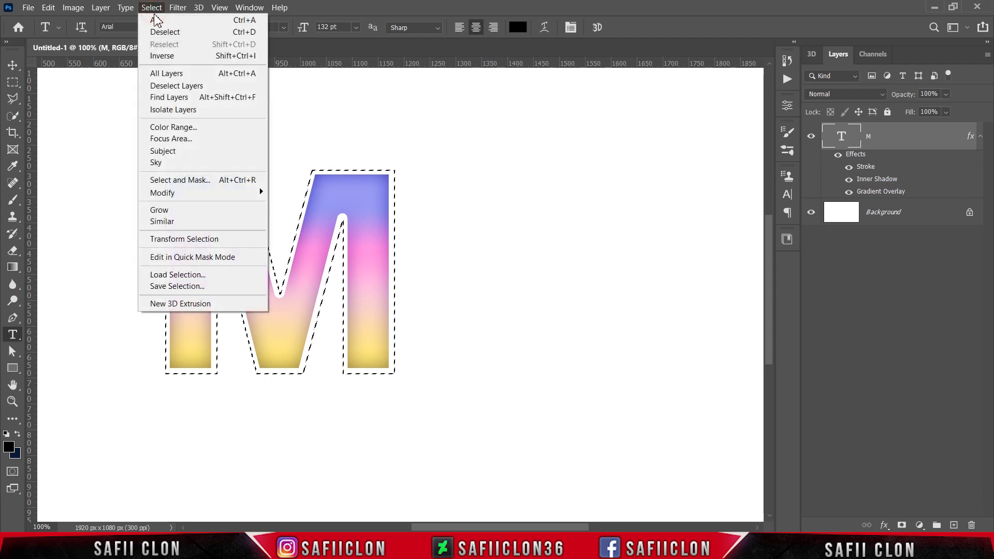
mouse_move(180, 196)
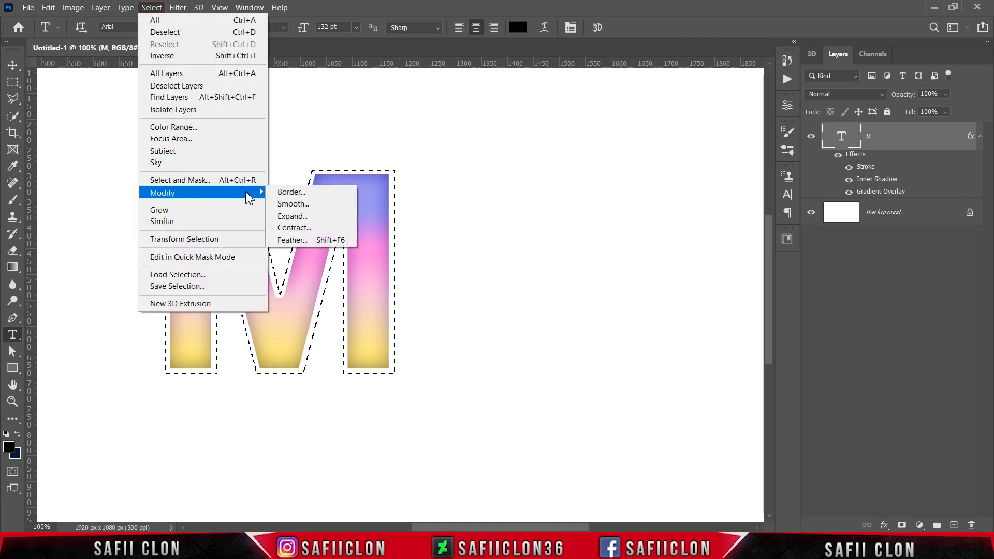
click(307, 218)
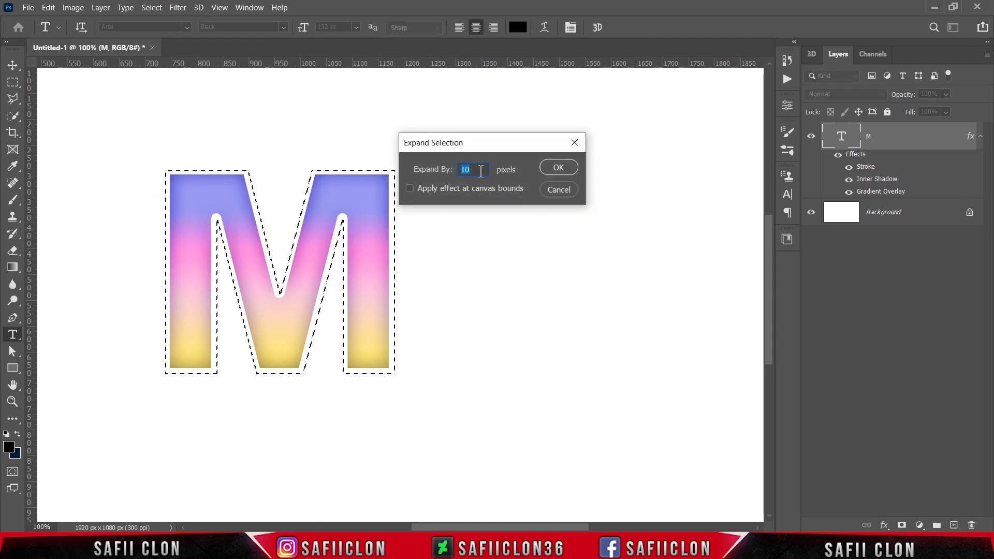
click(547, 167)
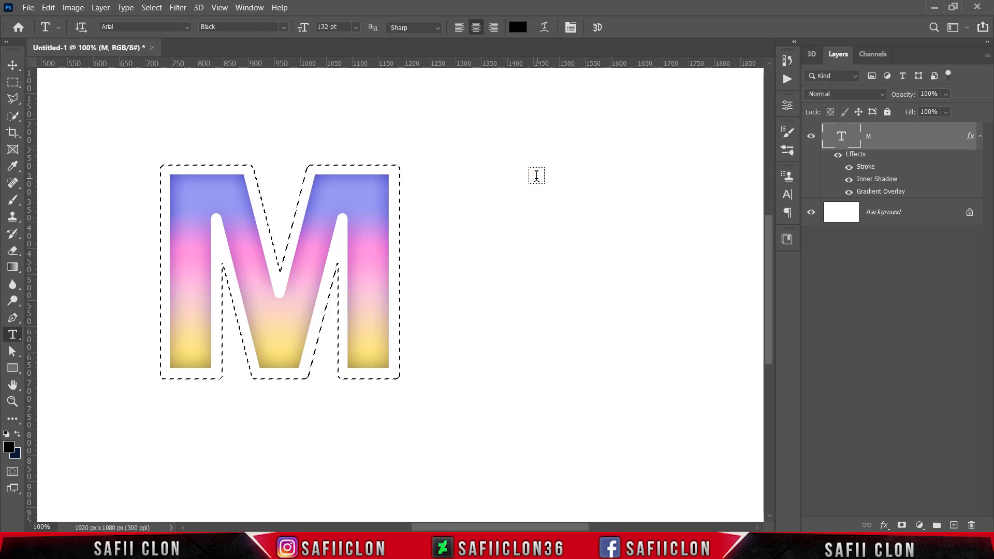
Add a gradient fill layer from the selection directly above the Background, starting from the Black, White preset
click(910, 216)
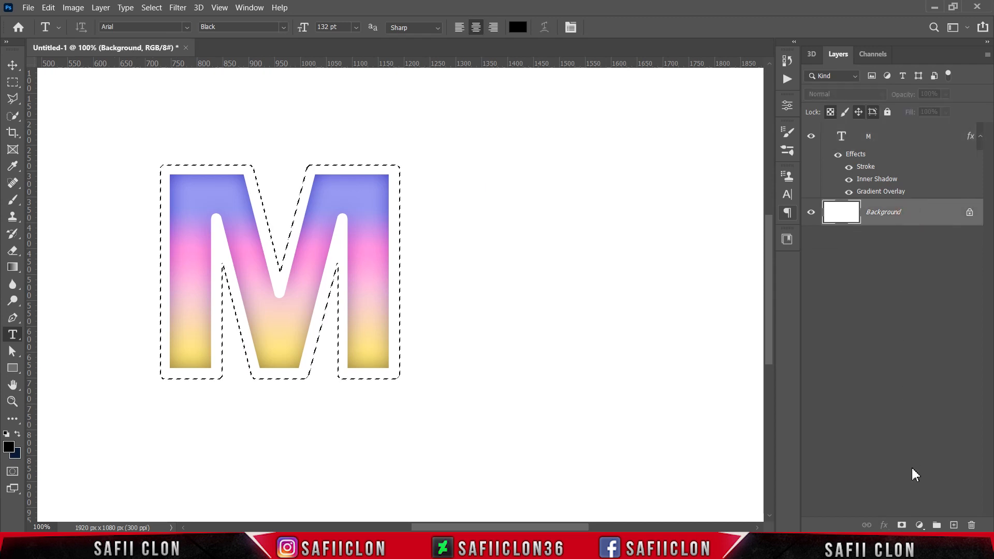
click(919, 526)
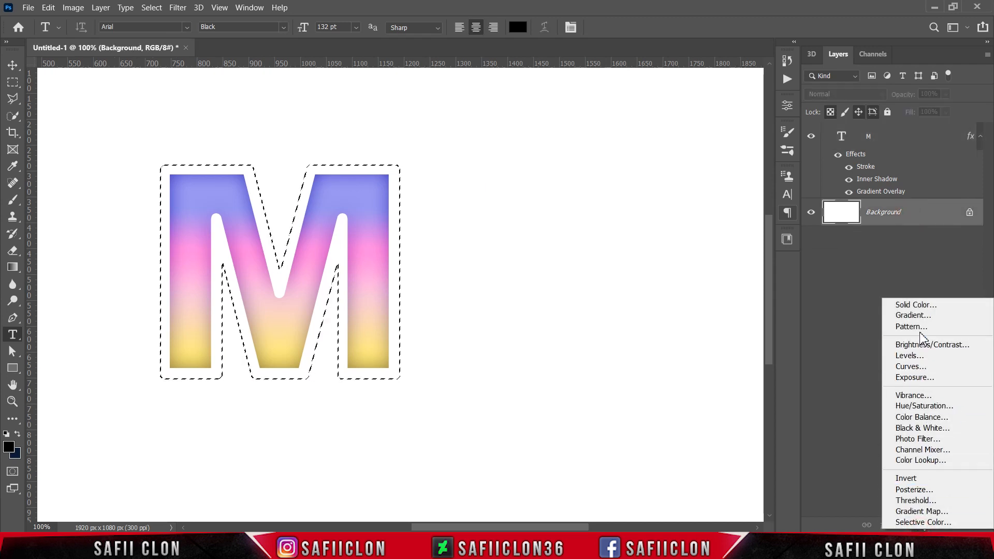
click(914, 316)
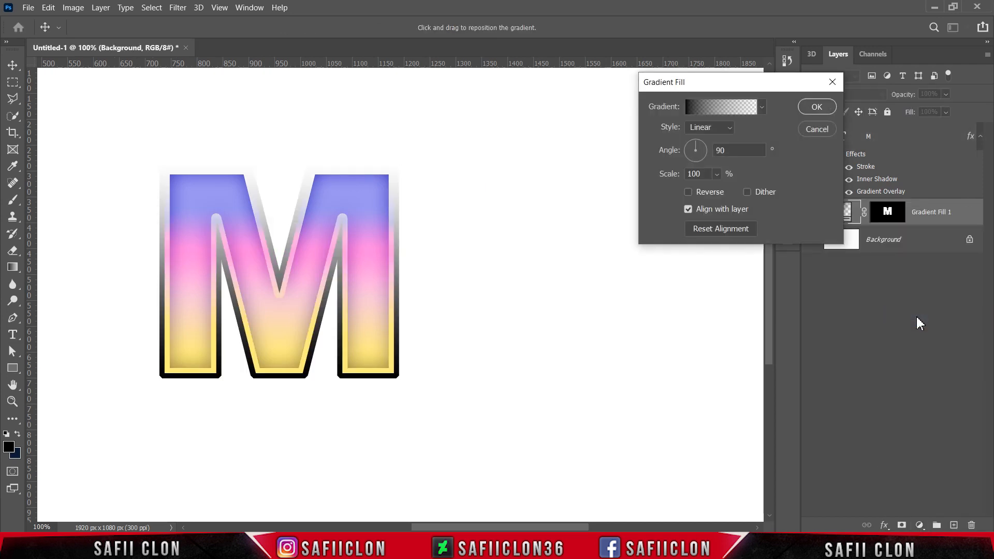
click(726, 107)
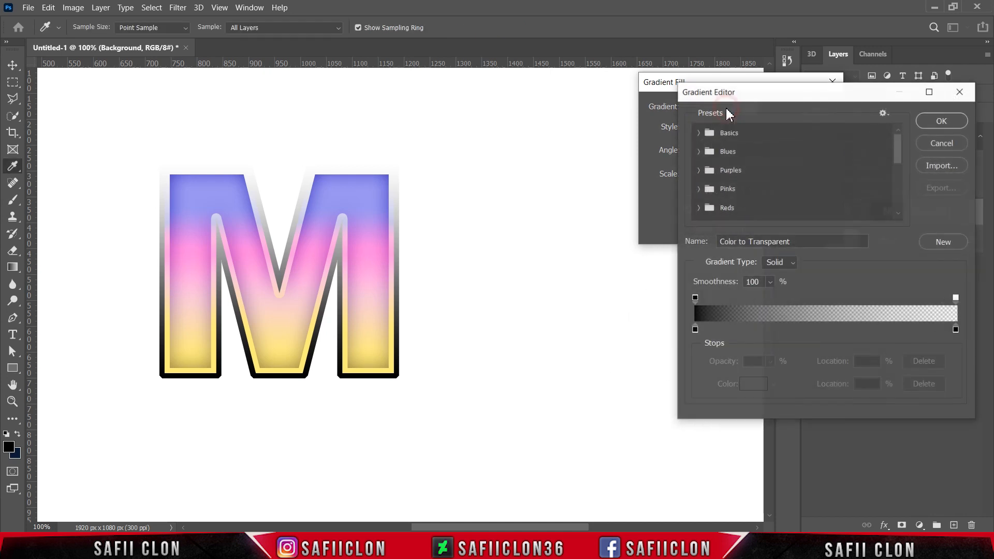
click(700, 134)
click(756, 156)
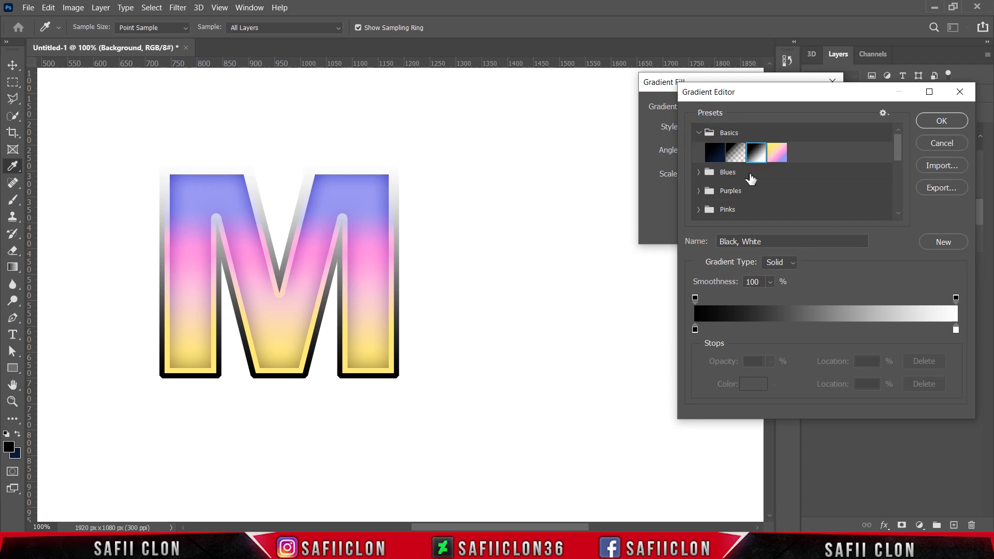
Set the gradient's start stop at location 0% to the dark blue colour 1a335f
click(696, 329)
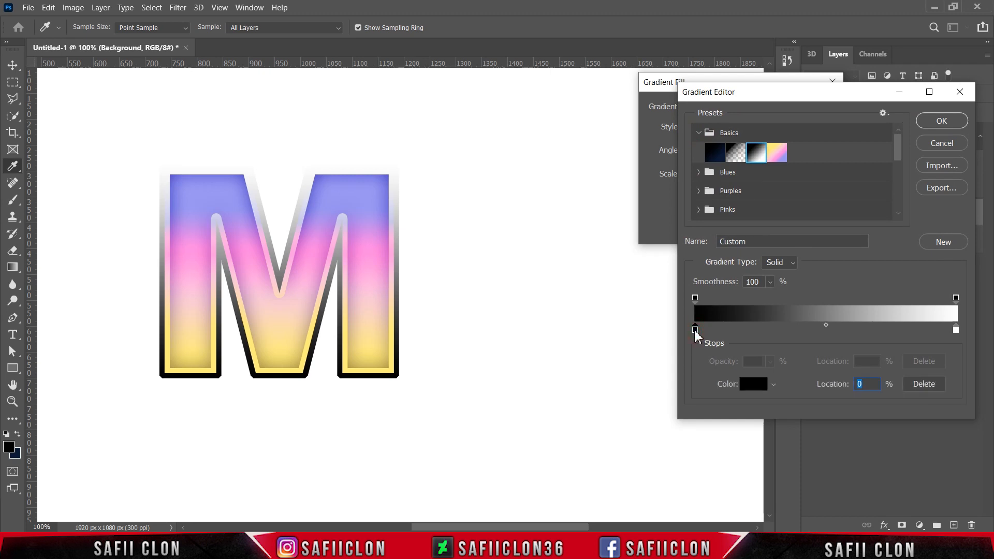
click(749, 386)
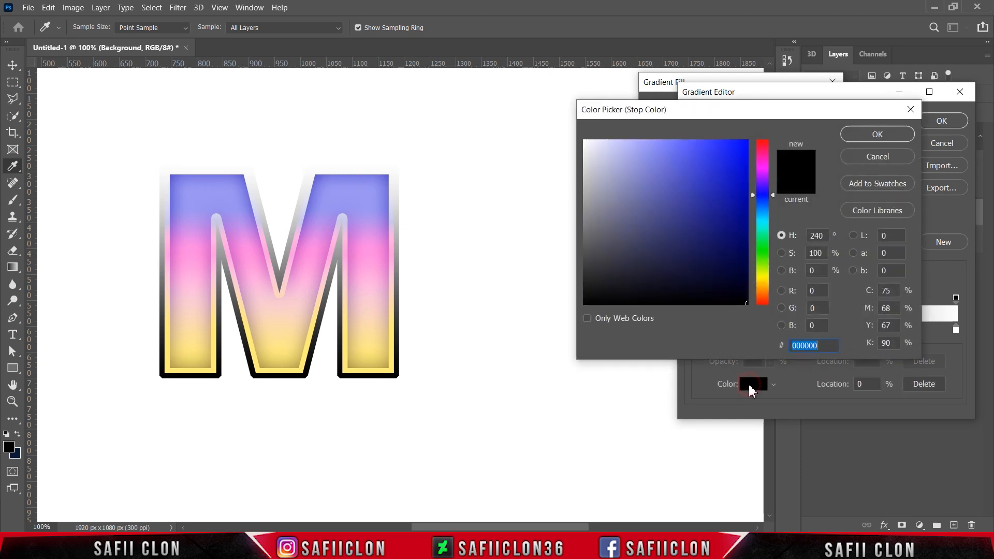
double_click(819, 345)
text(1)
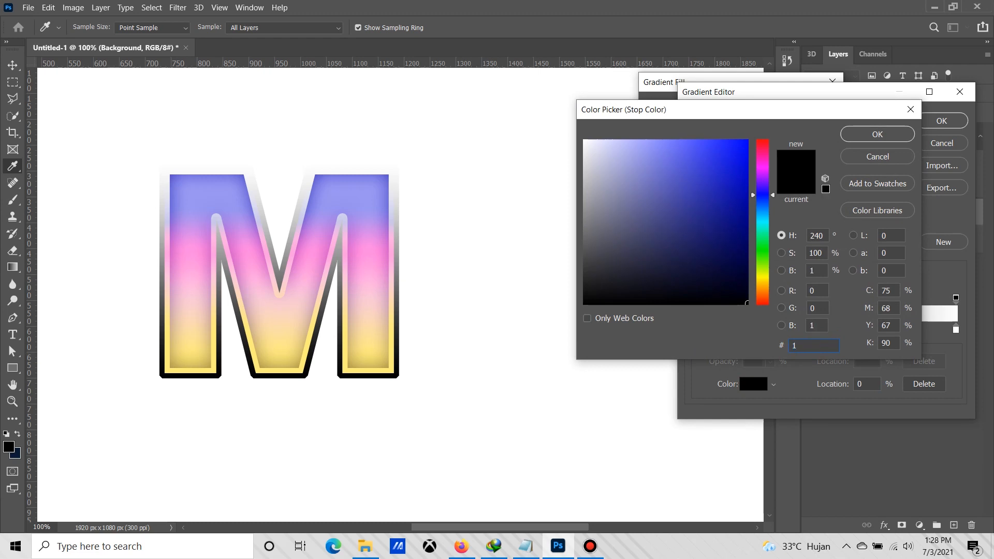
text(a335f)
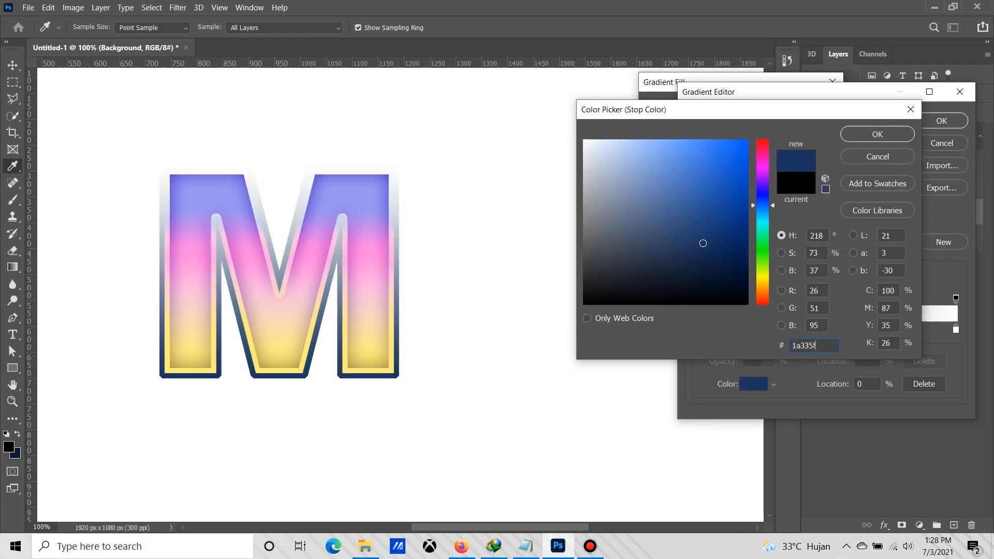
click(864, 135)
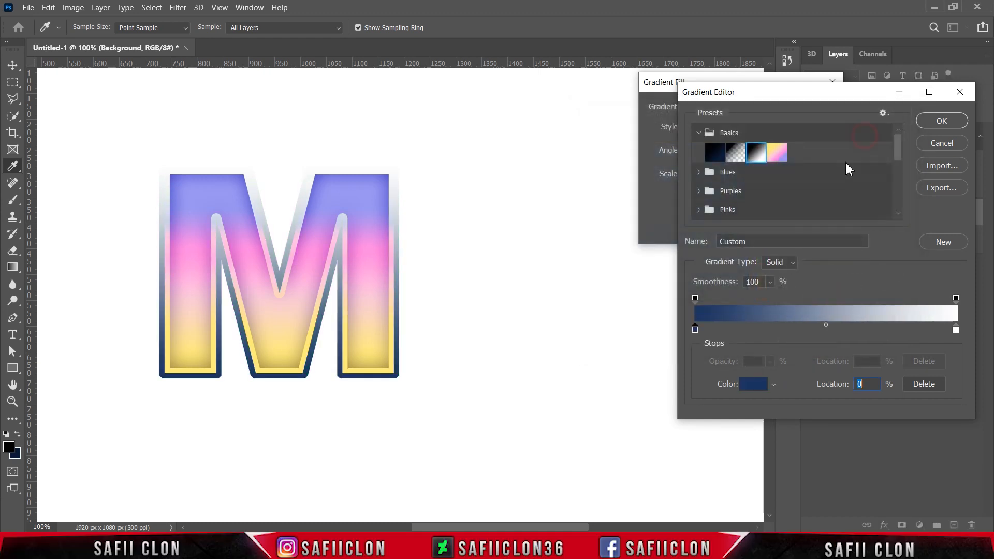
Add a middle colour stop to the gradient at location 53% with the light blue colour 77c1ff
click(785, 330)
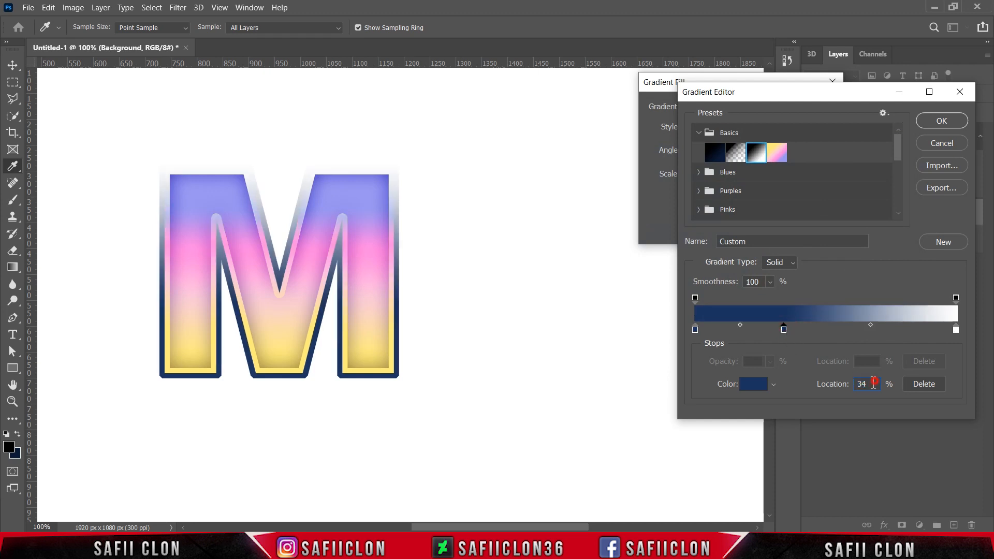
text(53)
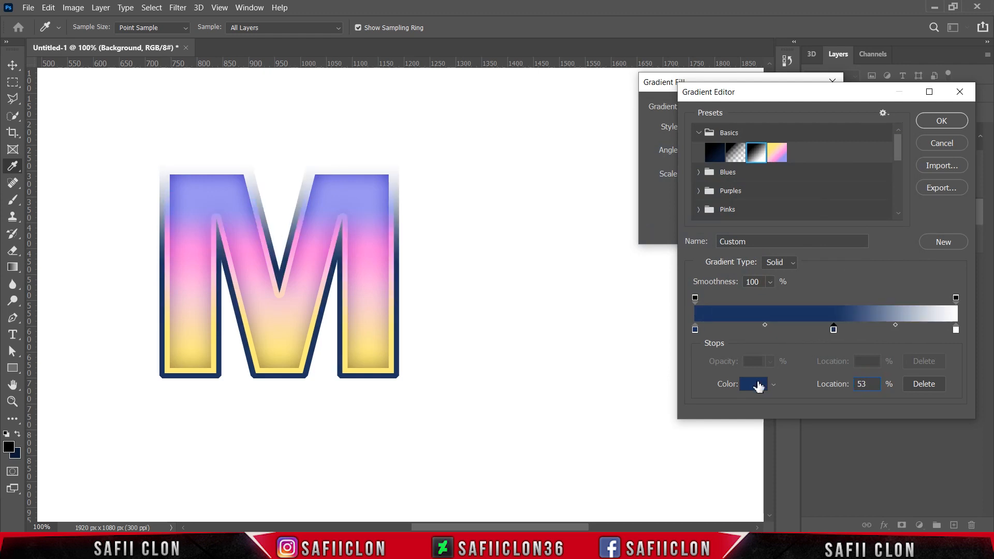
click(758, 387)
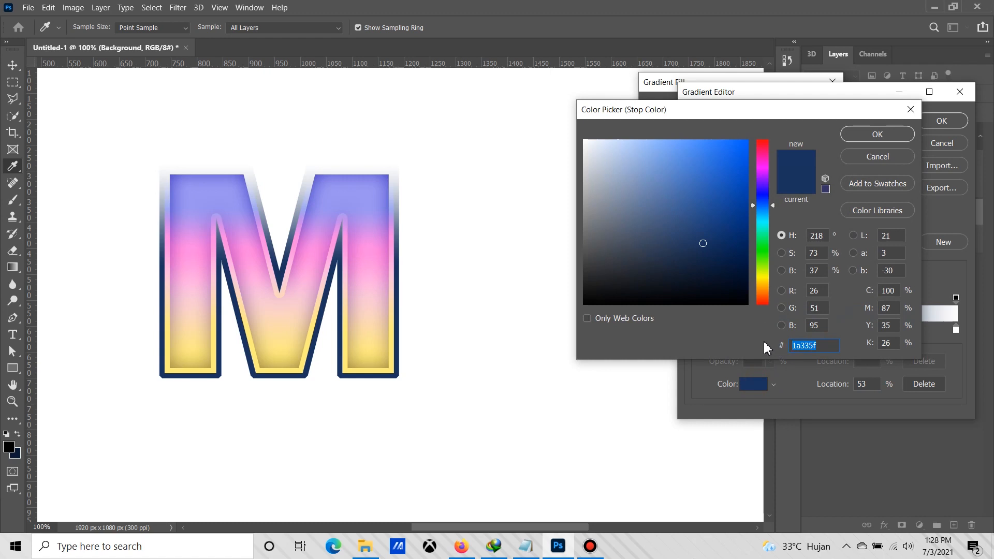
text(77c)
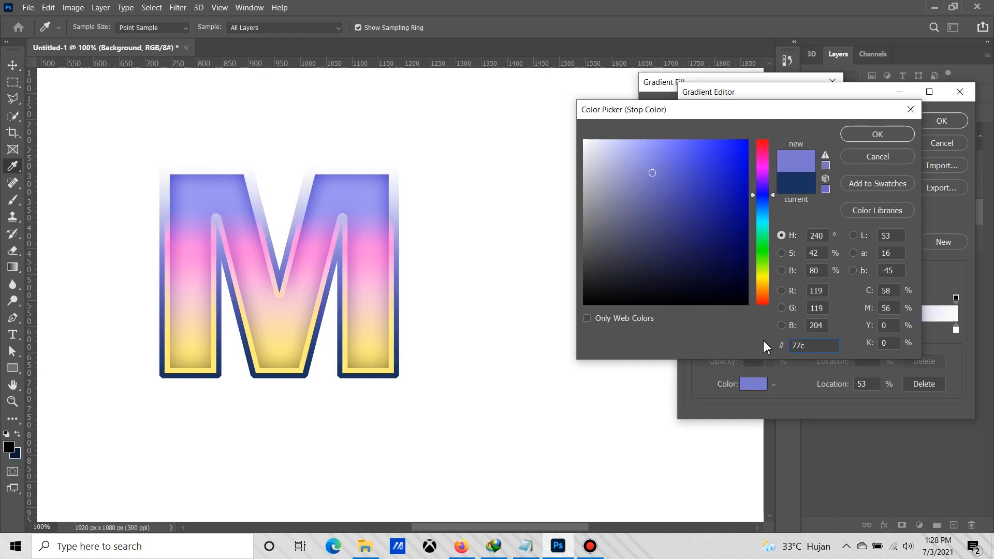
text(1ff)
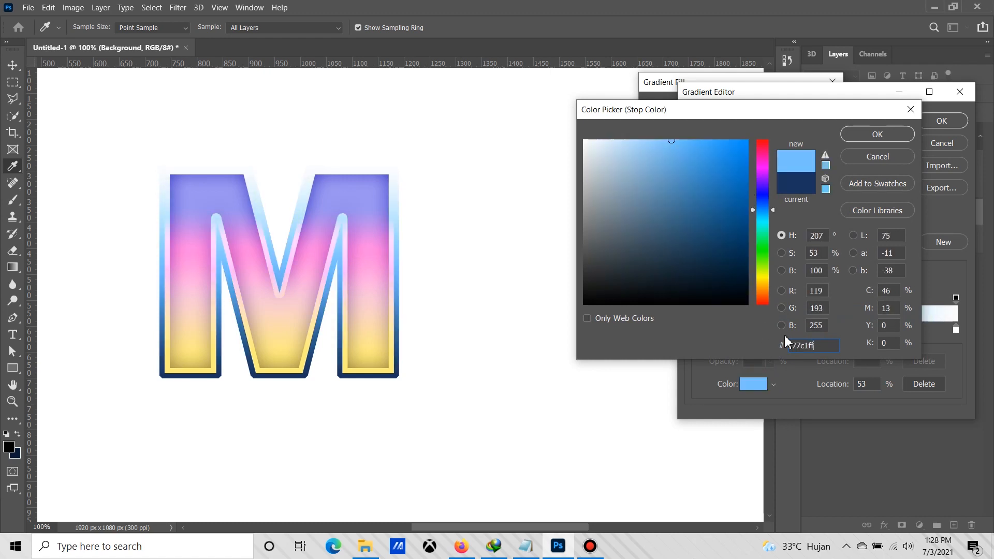
click(869, 139)
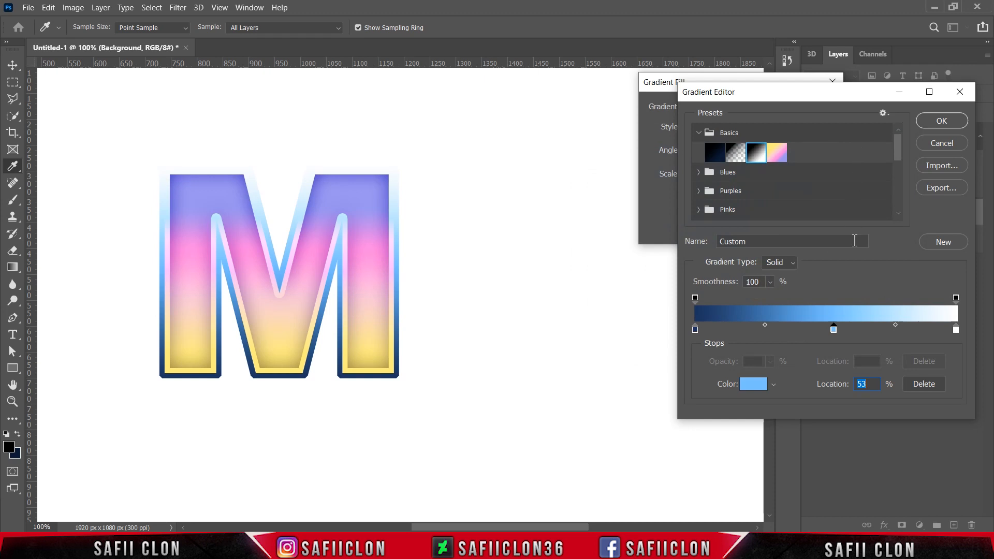
Set the gradient's end stop at location 100% to the orange colour ff481e
click(955, 331)
click(753, 384)
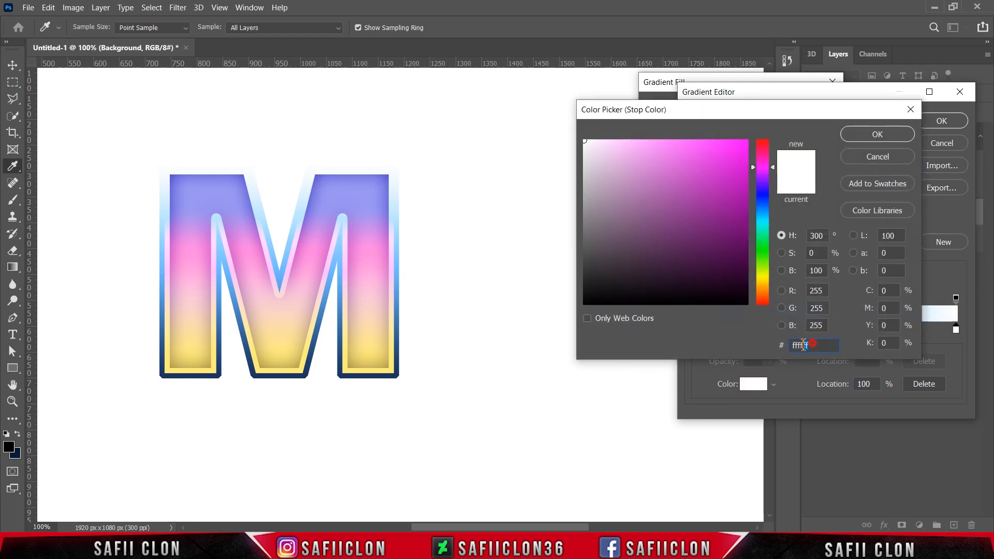
double_click(803, 345)
text(ff)
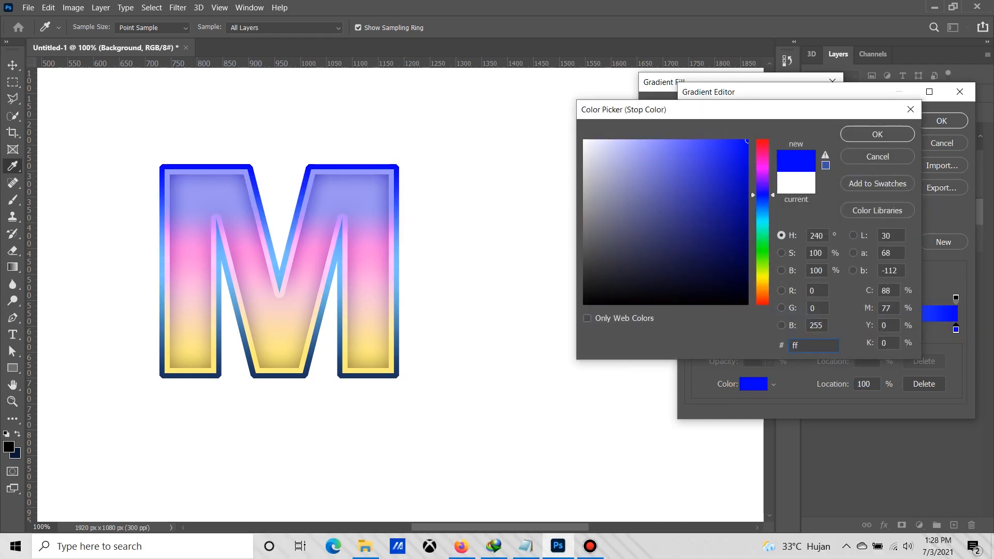
text(48)
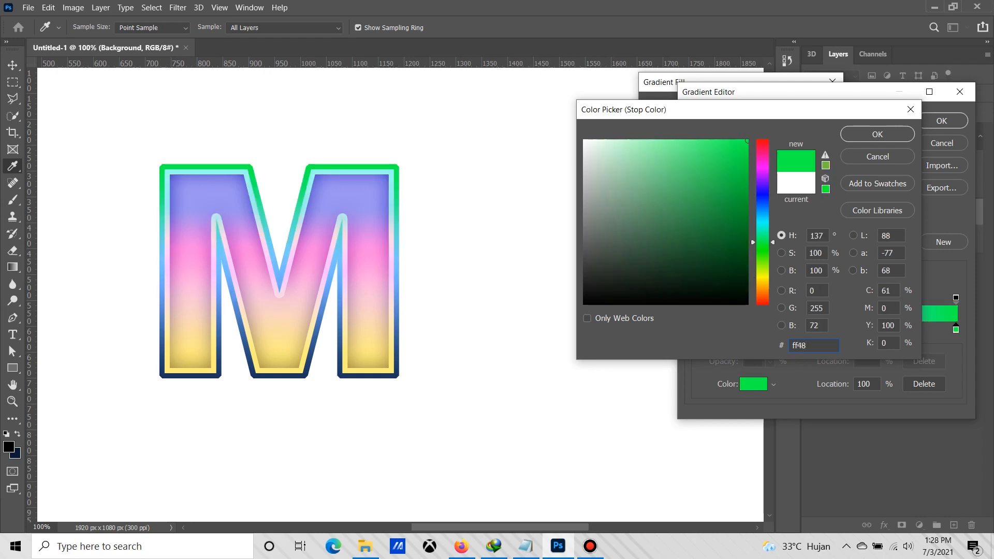
text(1e)
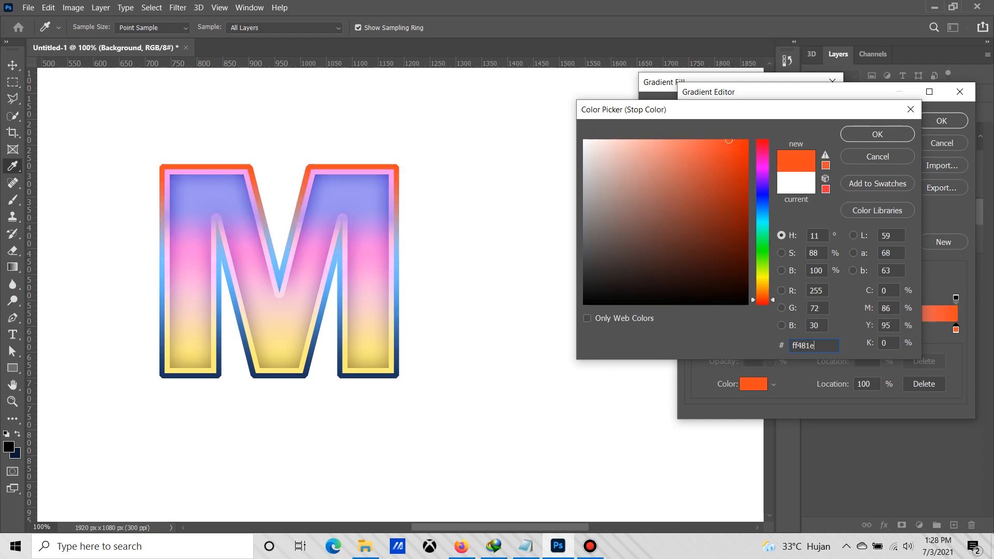
click(868, 135)
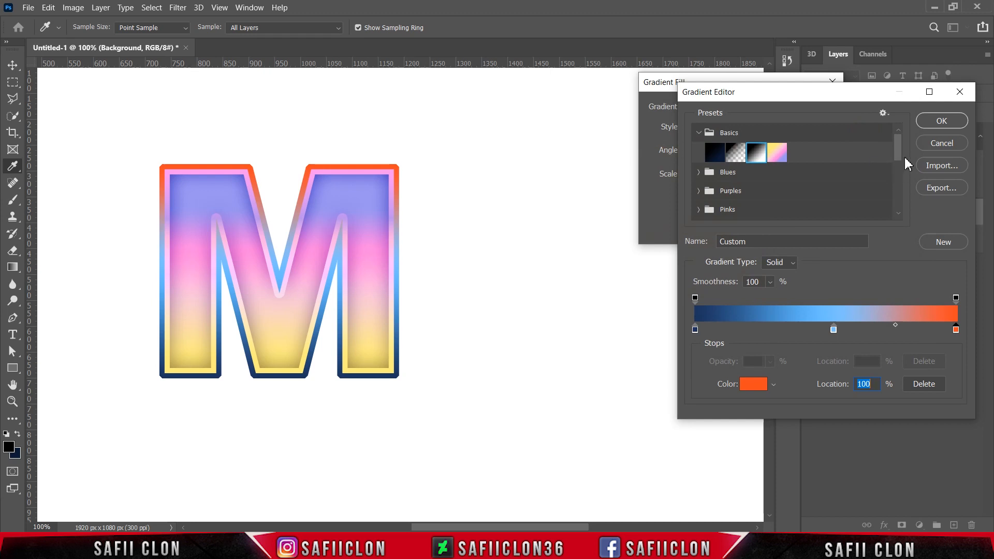
Accept the edited gradient and apply the gradient fill with Linear style, 90° angle and 100% scale
click(941, 121)
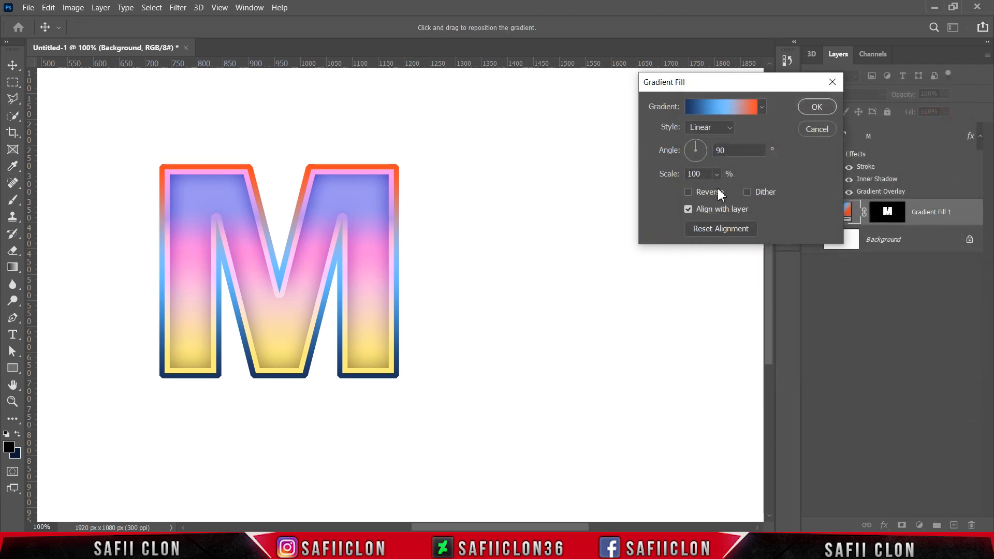
click(717, 129)
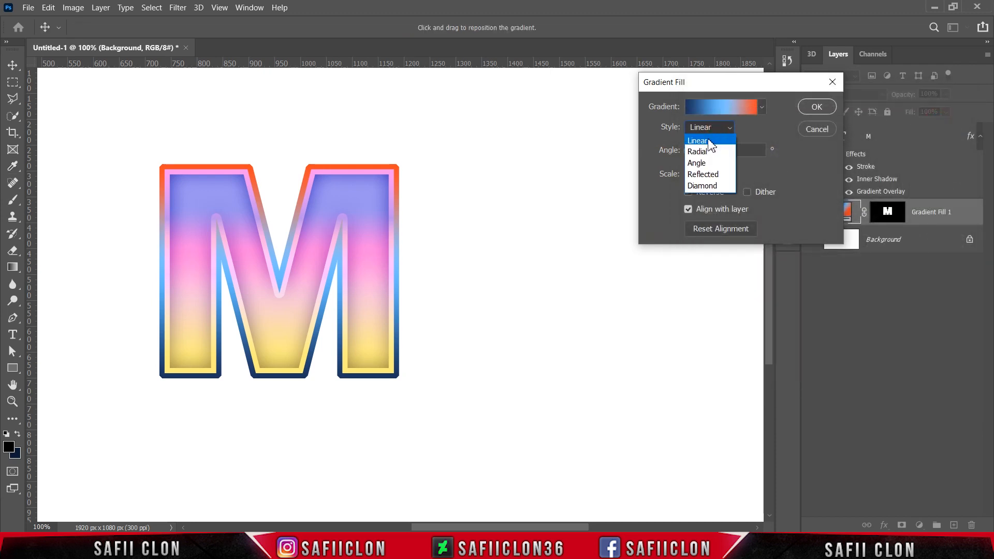
click(709, 141)
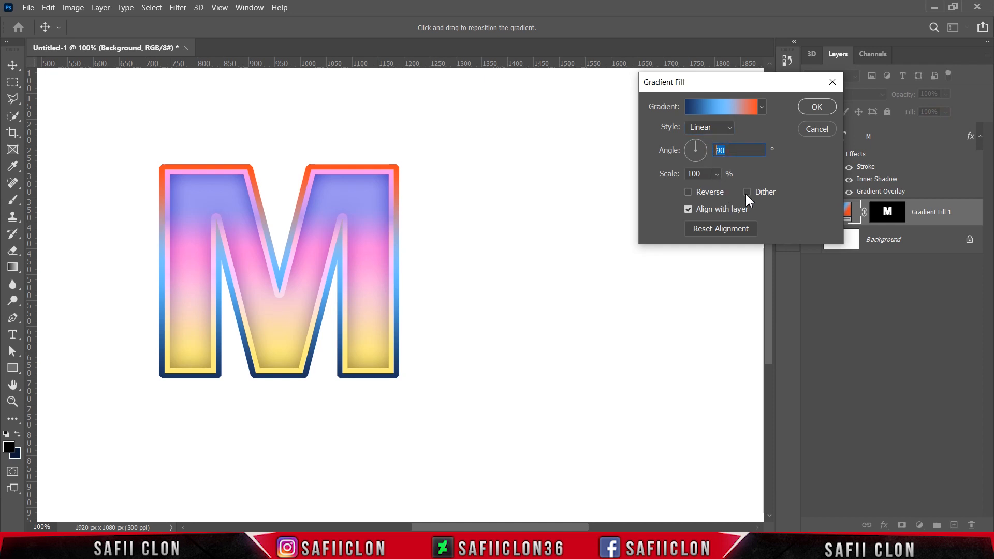
click(816, 107)
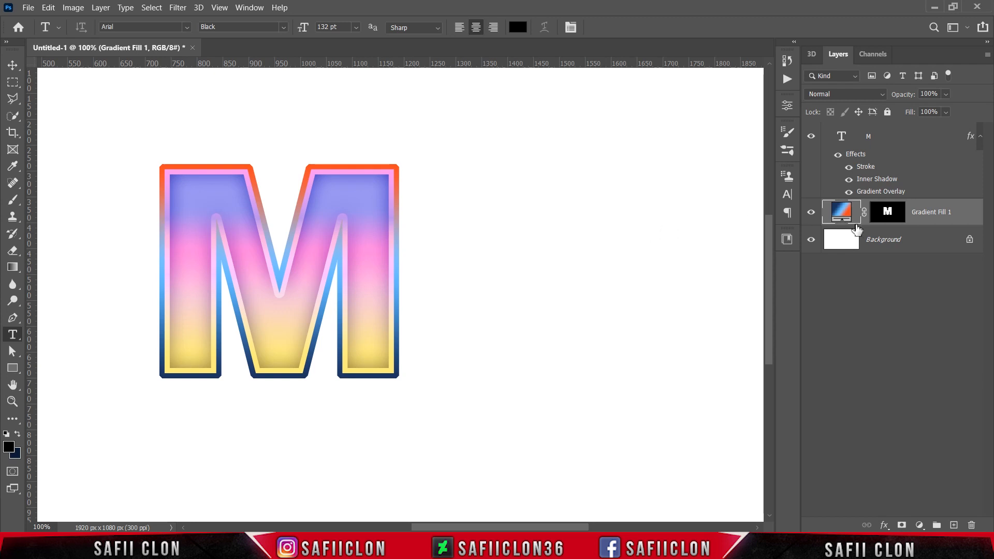
Duplicate the Gradient Fill 1 layer and place the copy beneath the original
right_click(940, 209)
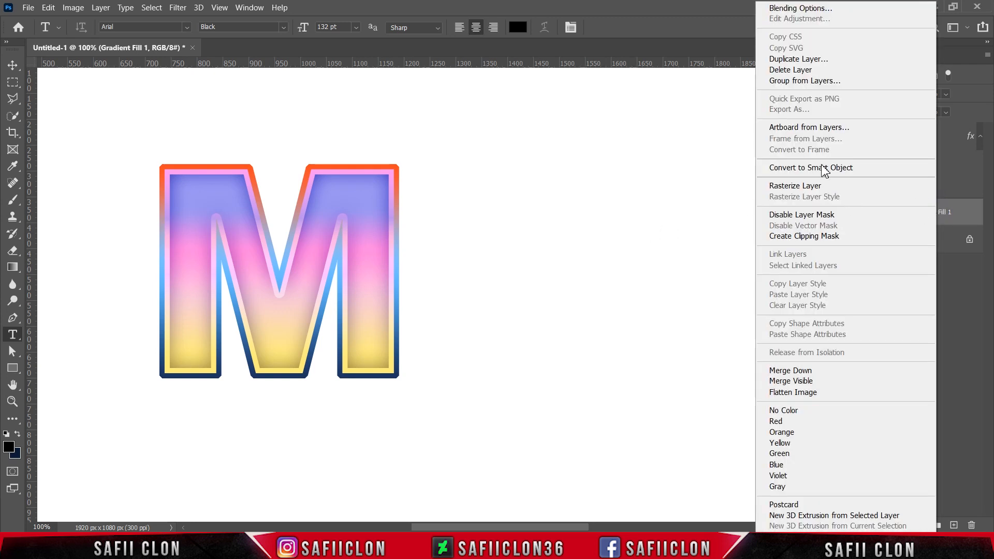
click(784, 59)
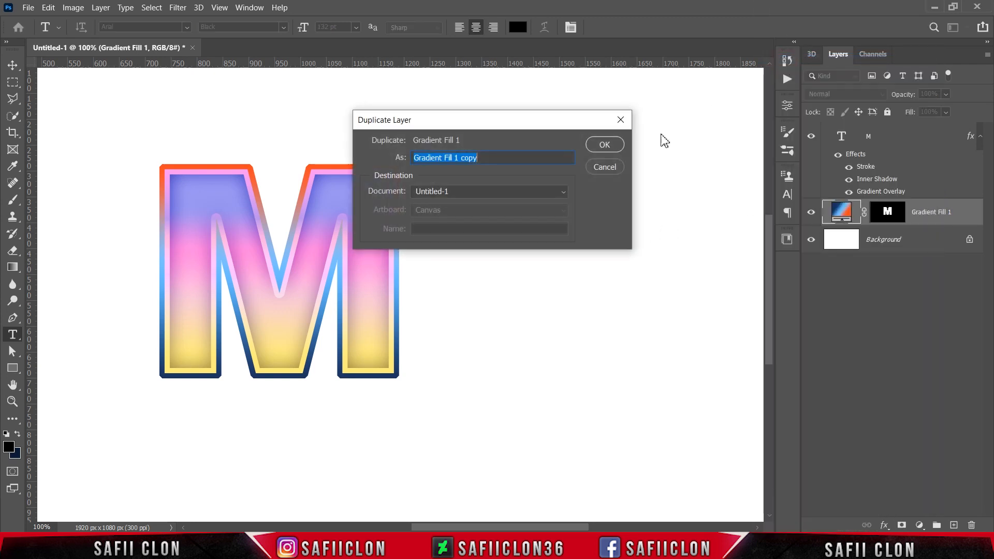
click(604, 144)
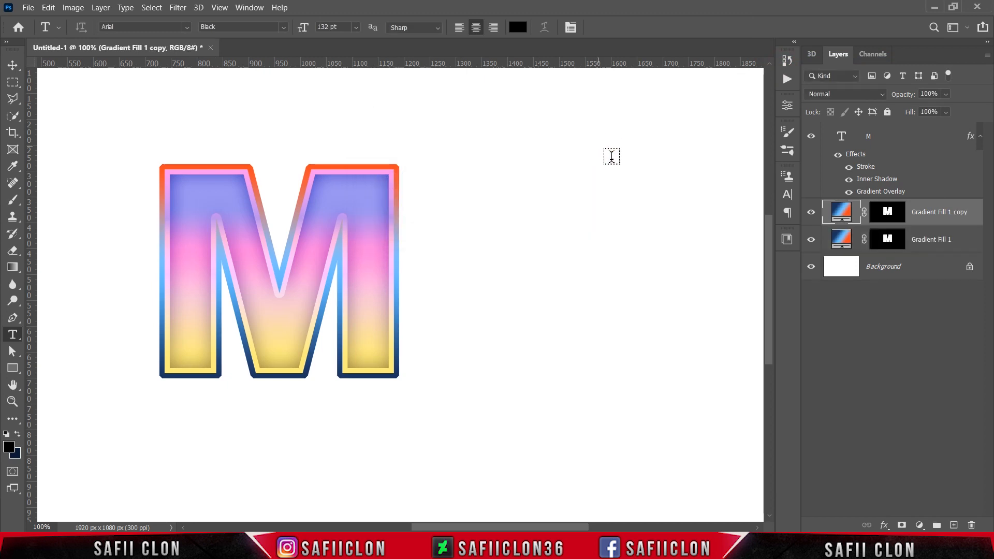
drag(951, 207, 924, 247)
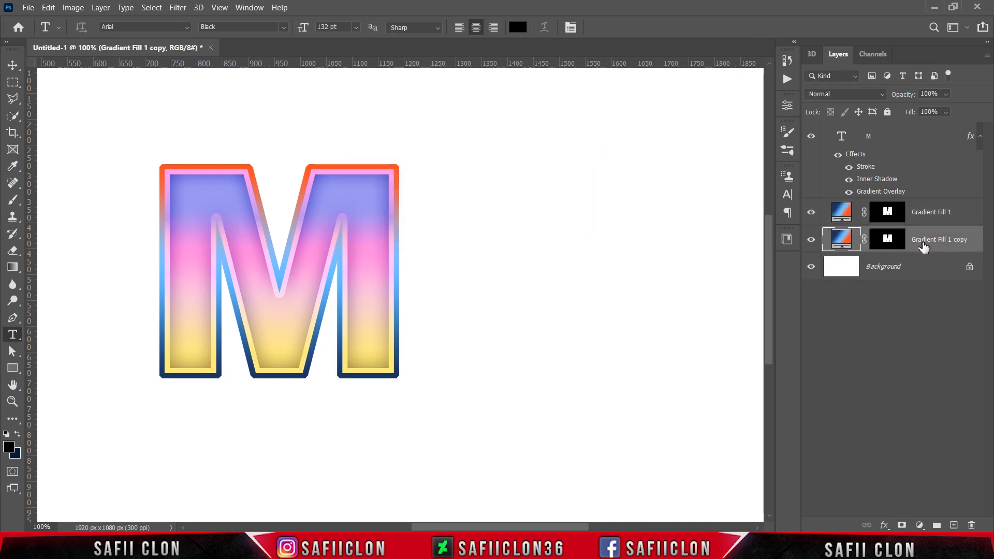
Rename the duplicated gradient fill layer as 3D
double_click(925, 240)
text(3D)
key(Return)
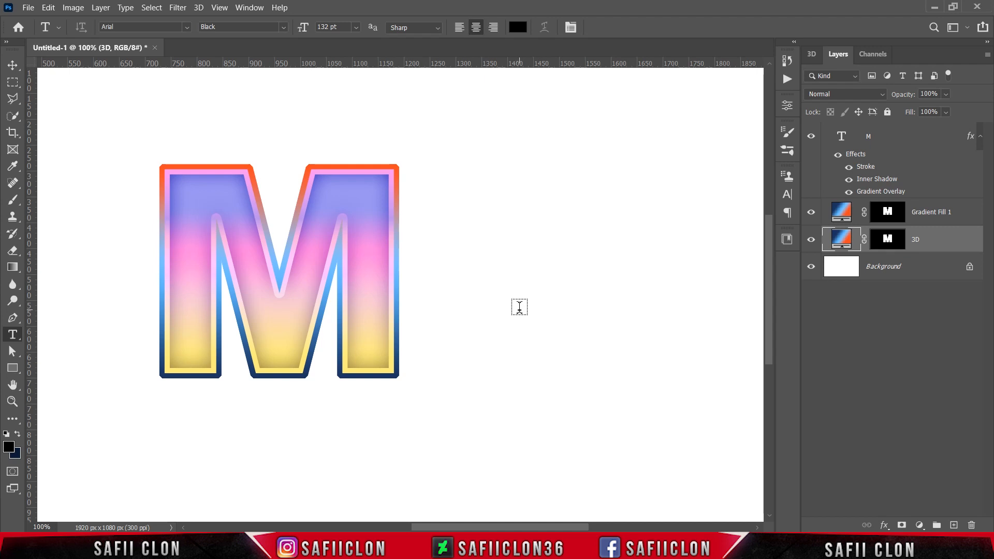
Free-transform the 3D layer, nudging it 1 px down and 1 px to the right, and apply the transformation
key(ctrl+minus)
key(ctrl+t)
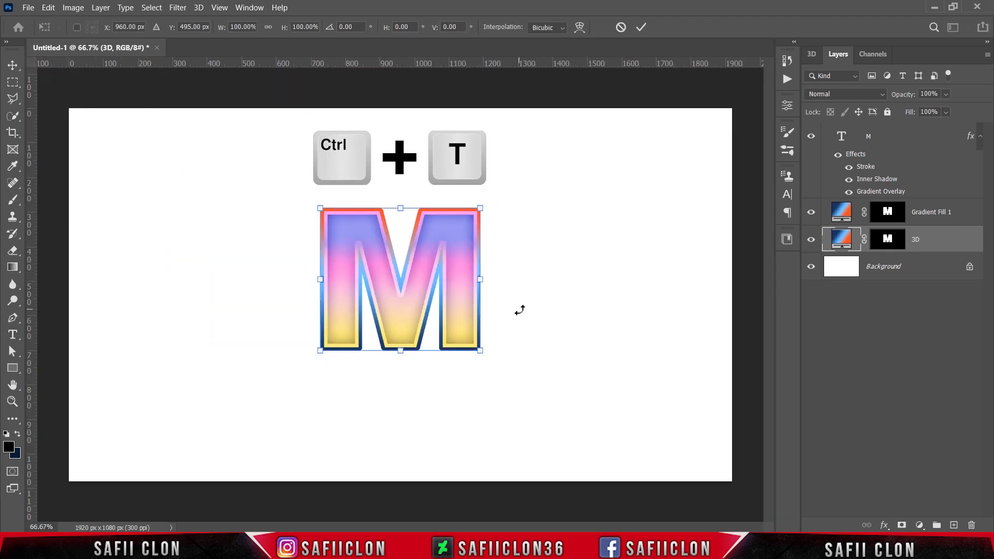
click(171, 546)
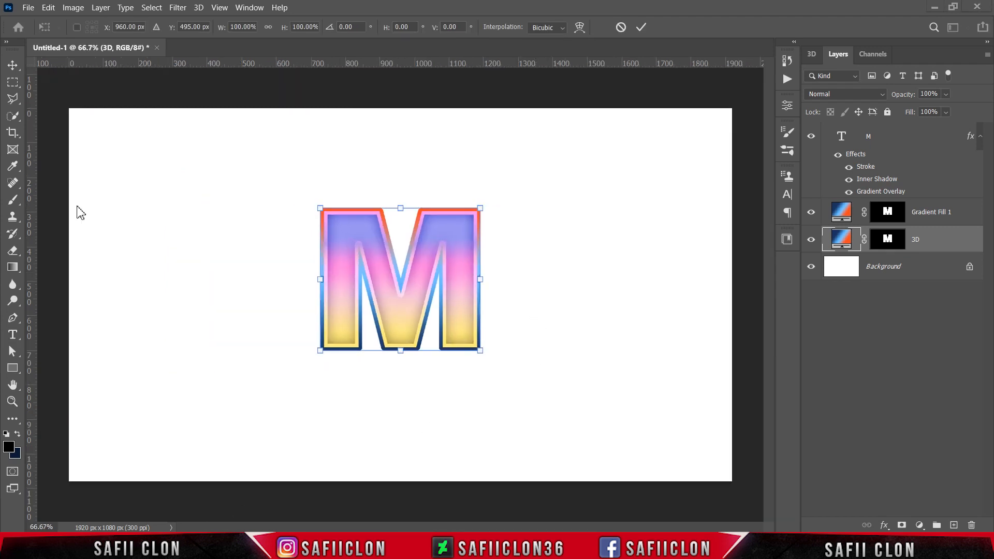
drag(520, 19, 799, 97)
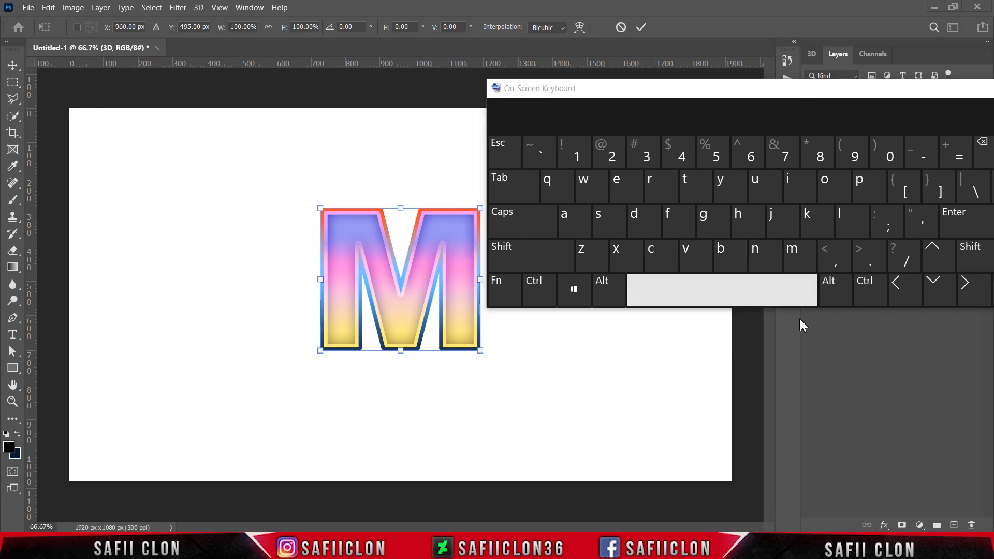
click(673, 375)
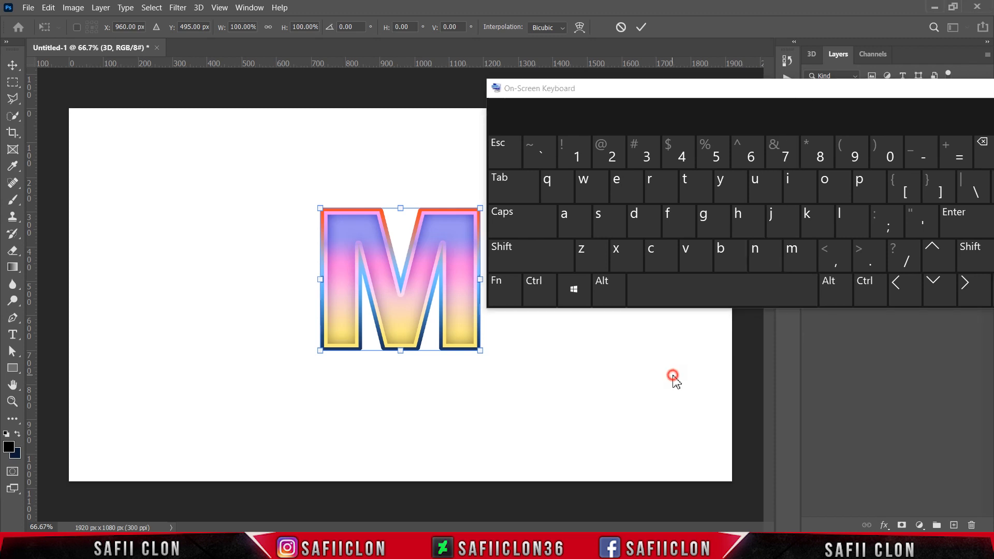
click(947, 297)
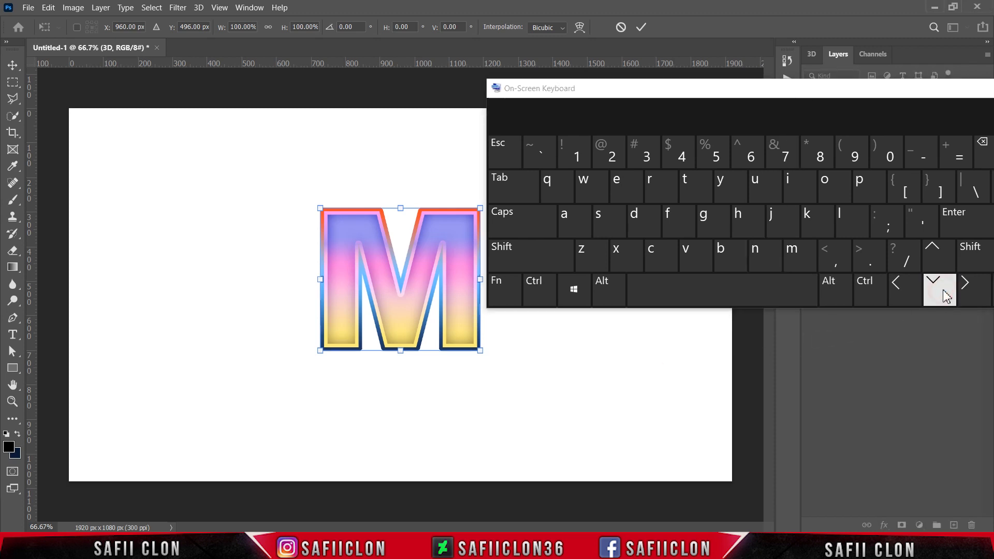
click(972, 293)
click(912, 92)
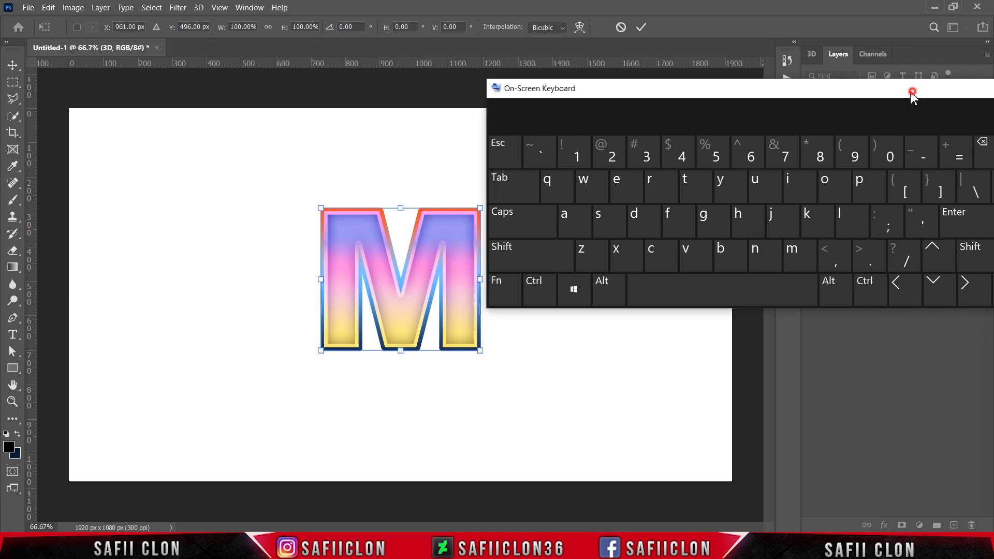
drag(912, 94, 542, 145)
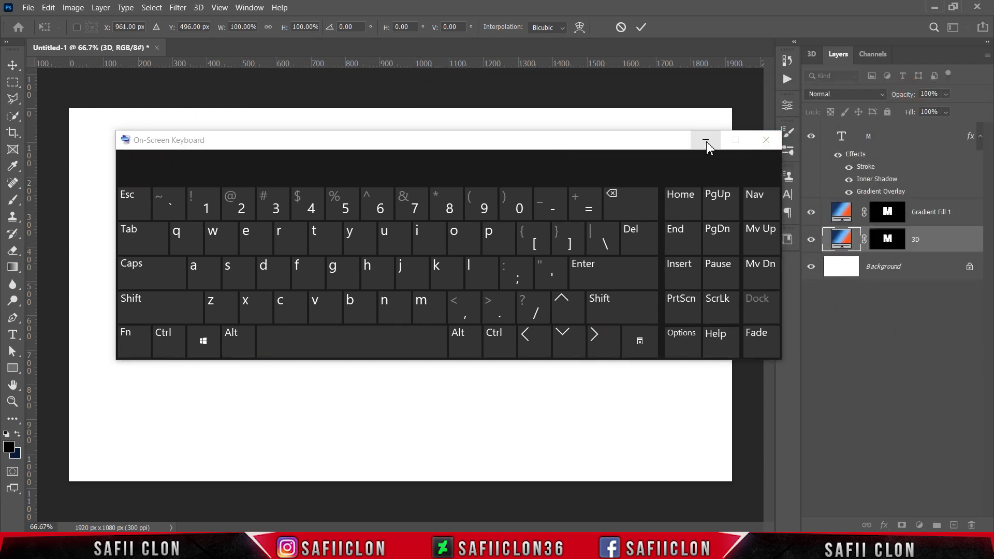
click(705, 141)
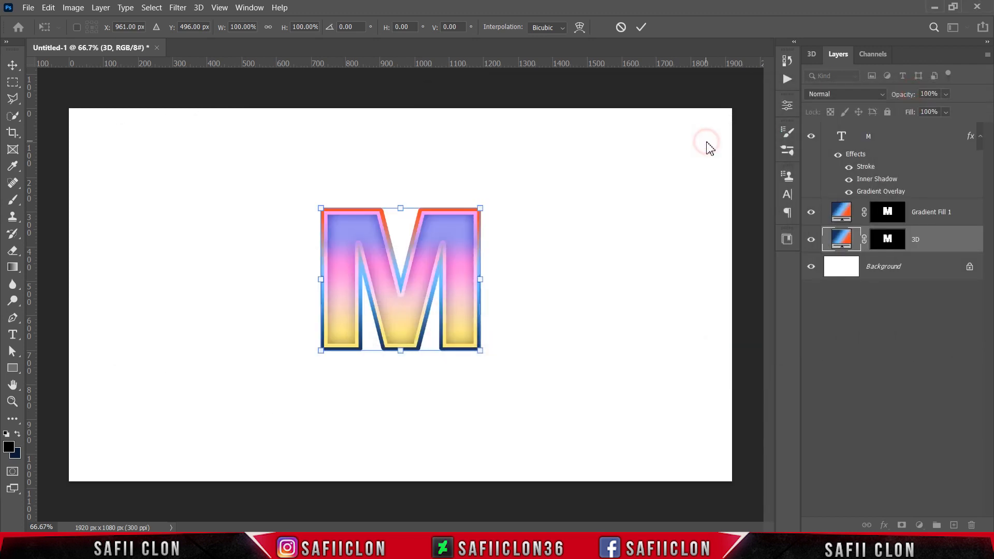
click(641, 27)
Repeat the nudge on successive duplicates of the 3D layer until there are 28 copies forming the letter's extrusion
key(ctrl+plus)
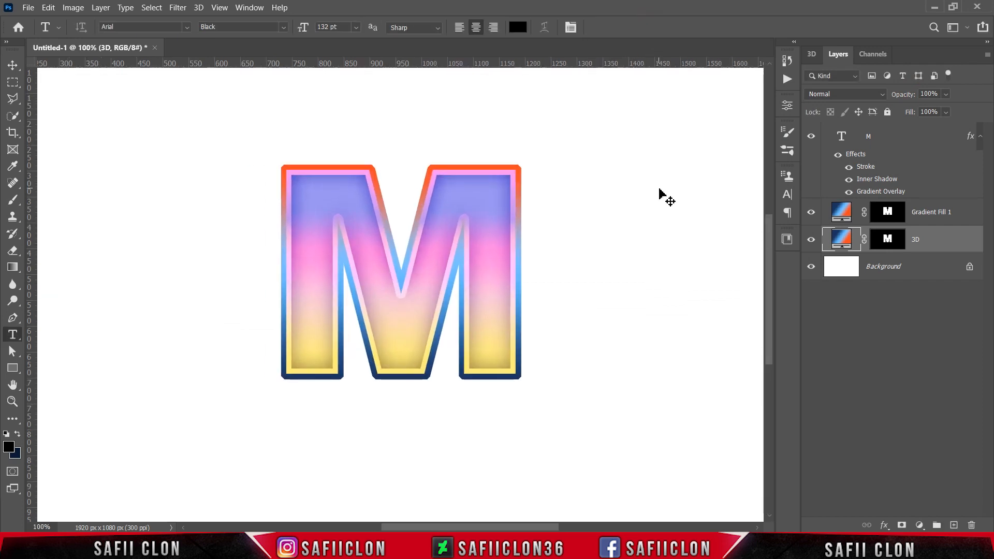
key(ctrl+shift+alt+t)
key(ctrl+shift+alt+t)
key(ctrl+shift+alt+t)
key(ctrl+shift+alt+t)
key(ctrl+shift+alt+t)
key(ctrl+shift+alt+t)
key(ctrl+shift+alt+t)
key(ctrl+shift+alt+t)
key(ctrl+shift+alt+t)
key(ctrl+shift+alt+t)
key(ctrl+shift+alt+t)
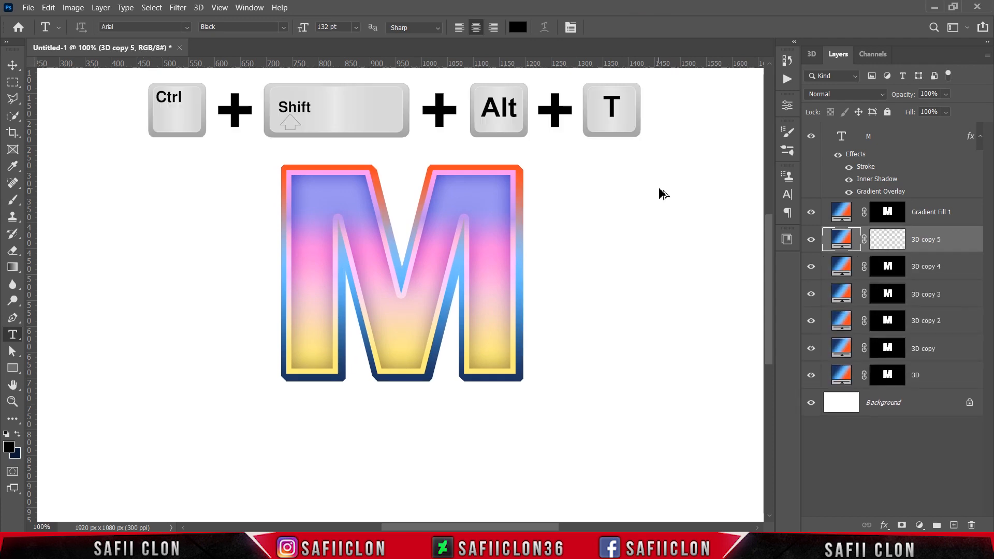
key(ctrl+shift+alt+t)
key(ctrl+shift+alt+t)
key(ctrl+shift+alt+t)
key(ctrl+shift+alt+t)
key(ctrl+shift+alt+t)
key(ctrl+shift+alt+t)
key(ctrl+shift+alt+t)
key(ctrl+shift+alt+t)
key(ctrl+shift+alt+t)
key(ctrl+shift+alt+t)
key(ctrl+shift+alt+t)
key(ctrl+shift+alt+t)
key(ctrl+shift+alt+t)
key(ctrl+shift+alt+t)
key(ctrl+shift+alt+t)
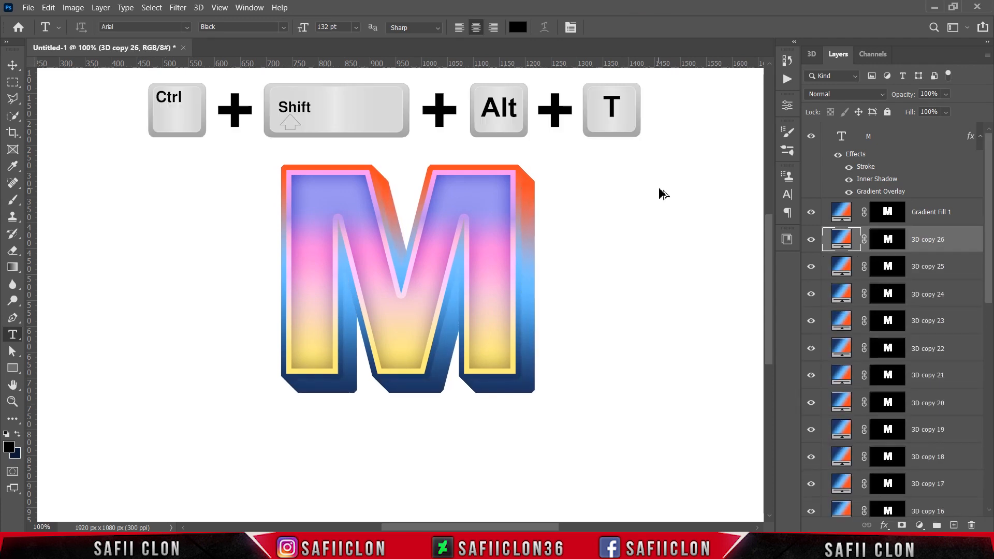
key(ctrl+shift+alt+t)
key(ctrl+shift+alt+t)
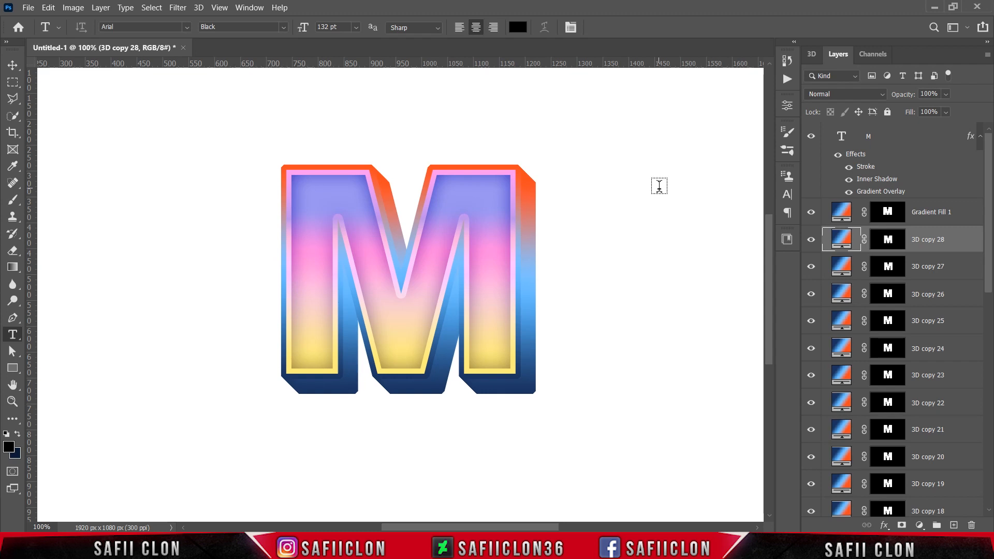
Group the original 3D layer and all its copies into a group named 3D, and compare the letter with the group hidden and shown
key(ctrl+minus)
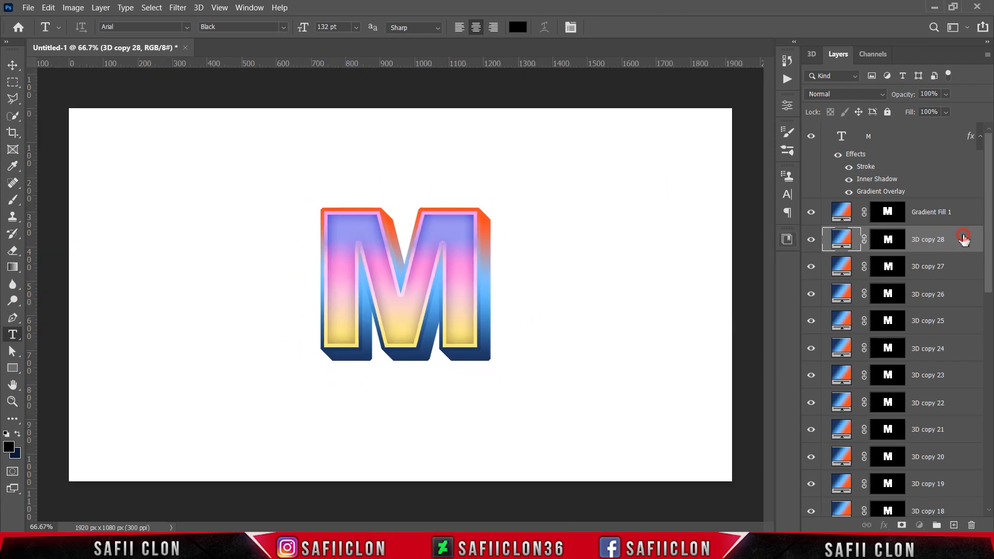
drag(988, 236, 925, 472)
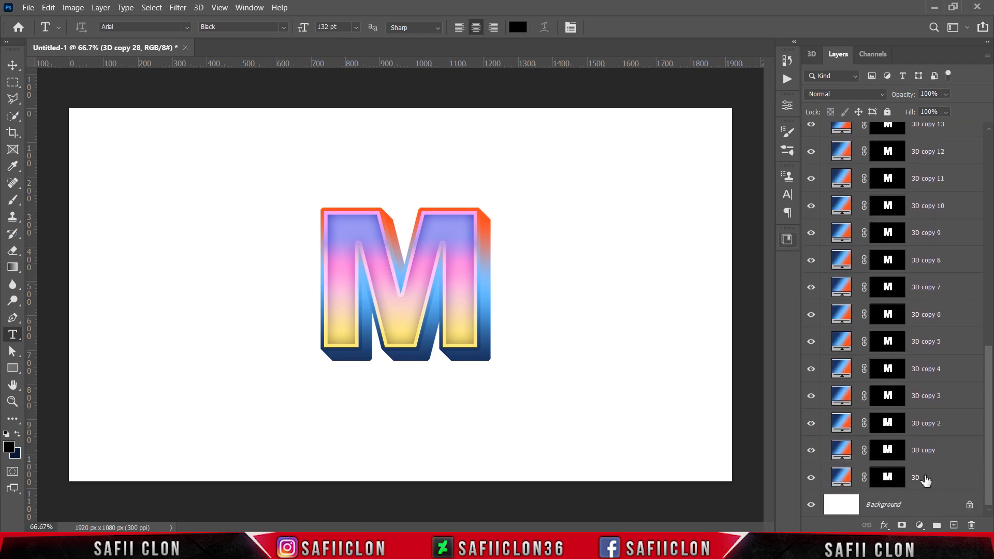
shift+click(939, 483)
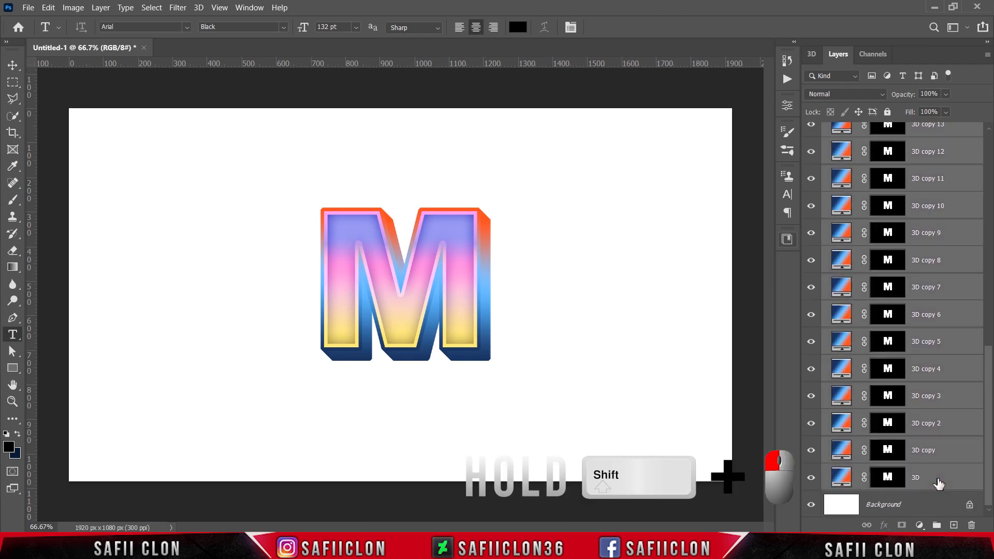
right_click(935, 480)
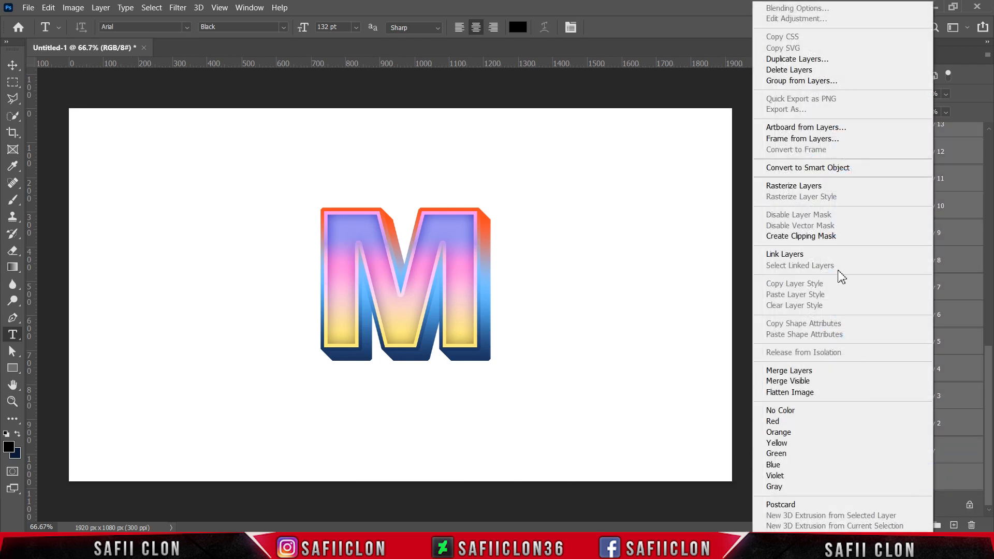
click(800, 82)
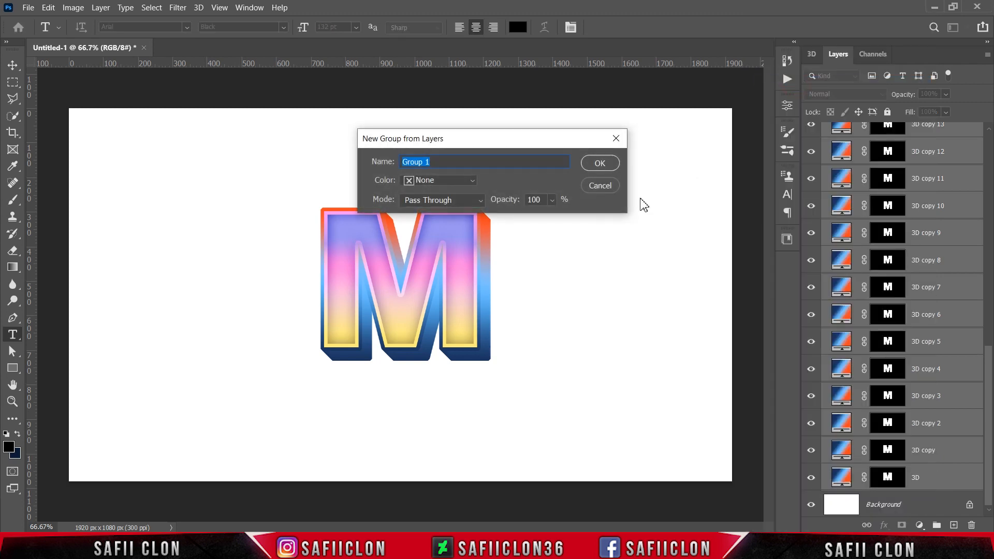
text(3D)
click(599, 164)
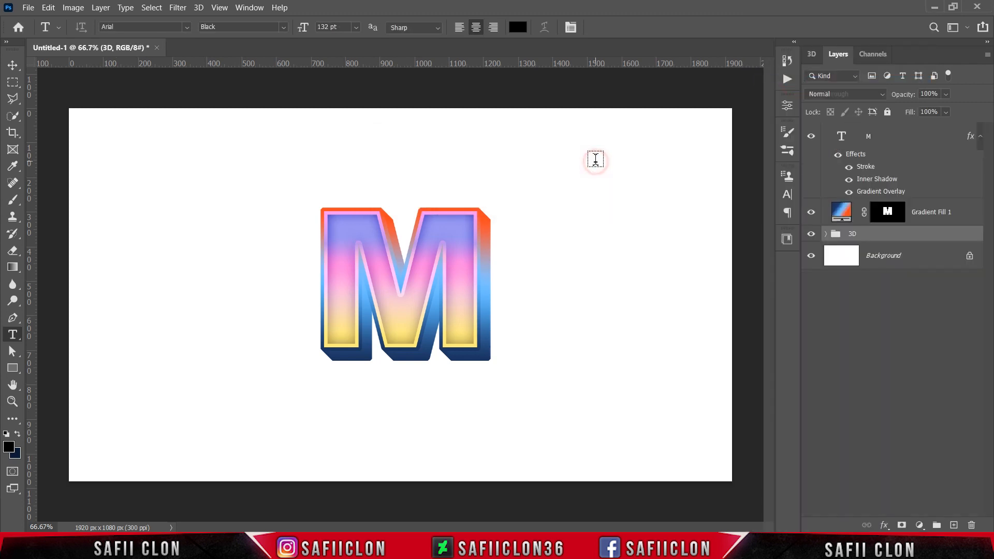
click(811, 235)
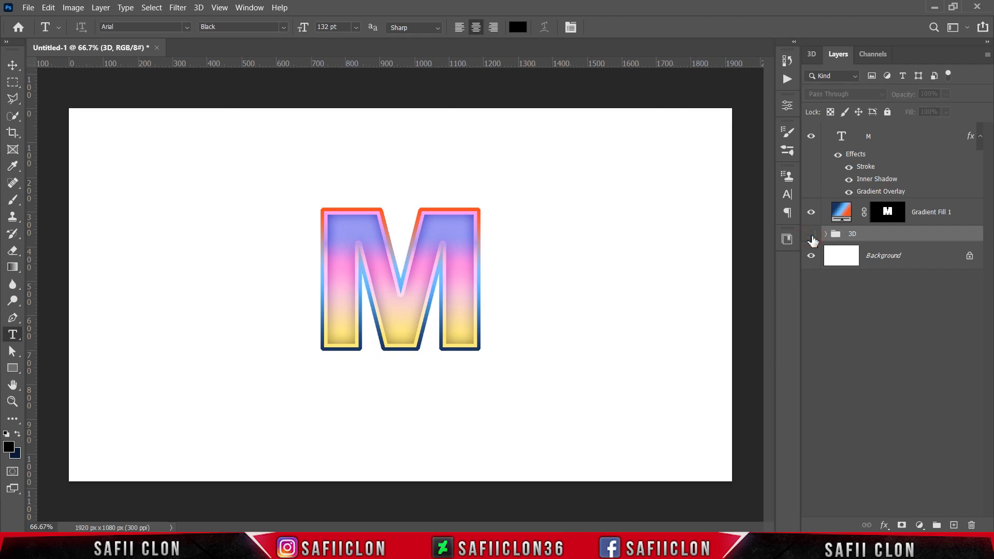
click(812, 235)
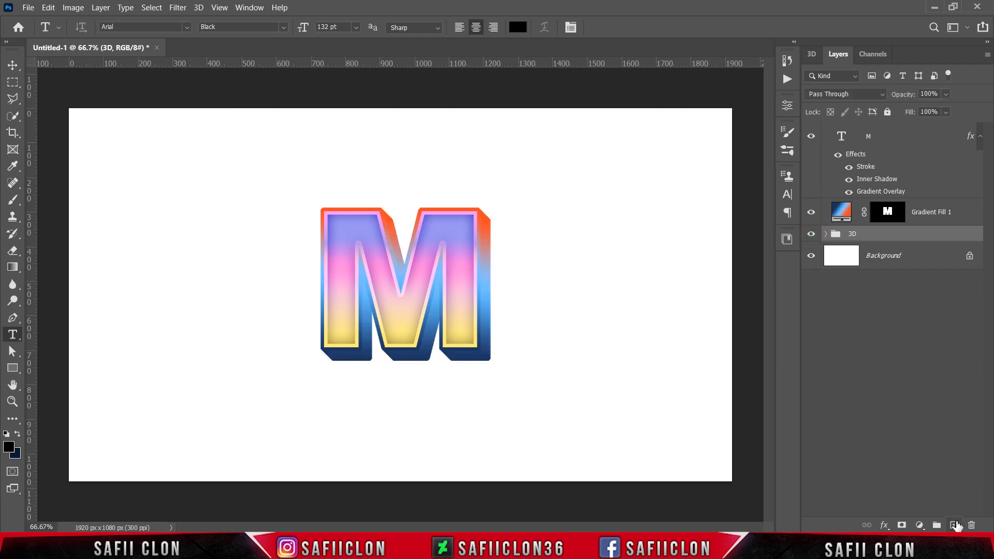
Add a new empty layer above the 3D group and make it a clipping mask on the group
click(954, 525)
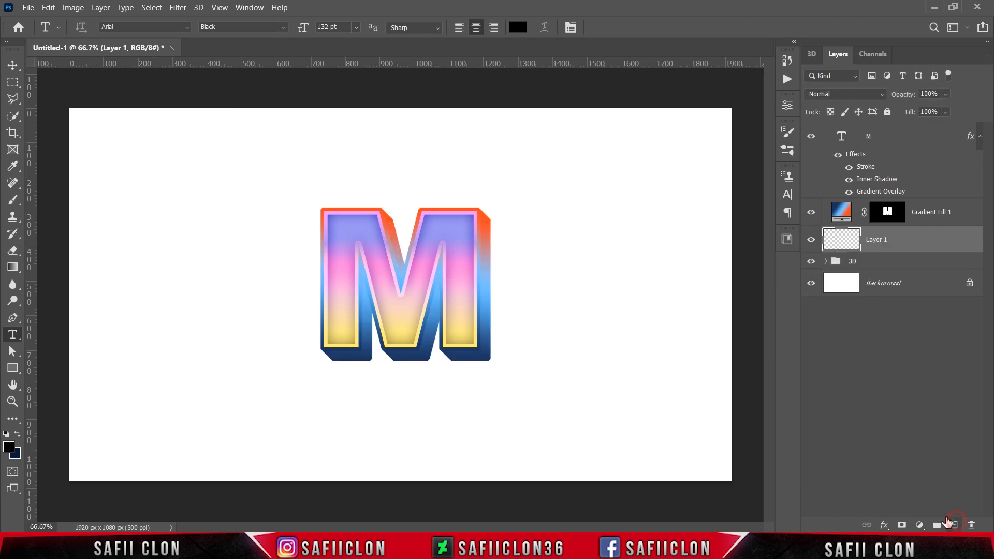
right_click(914, 242)
click(787, 231)
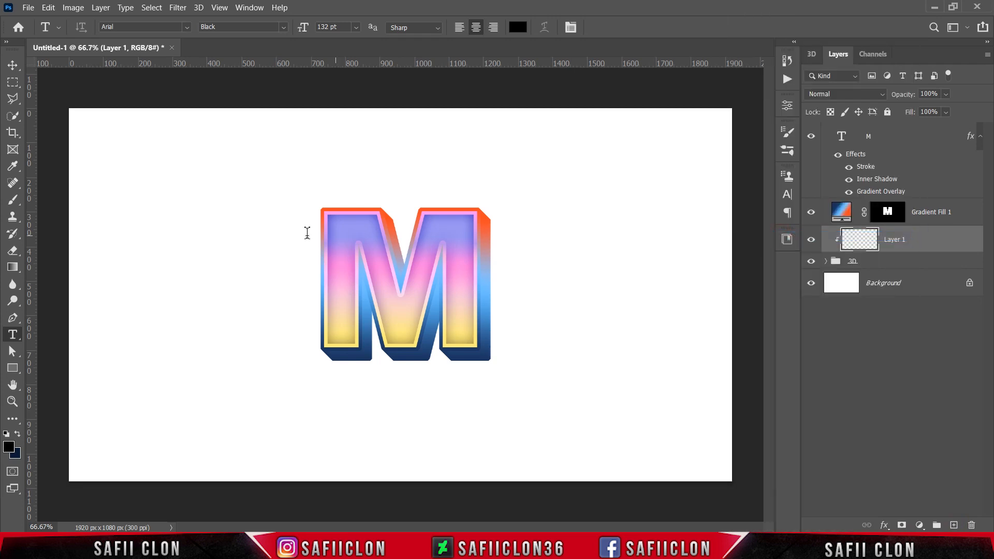
Set up the Brush tool with the Soft Round tip, 73 px size and 15% opacity
click(12, 200)
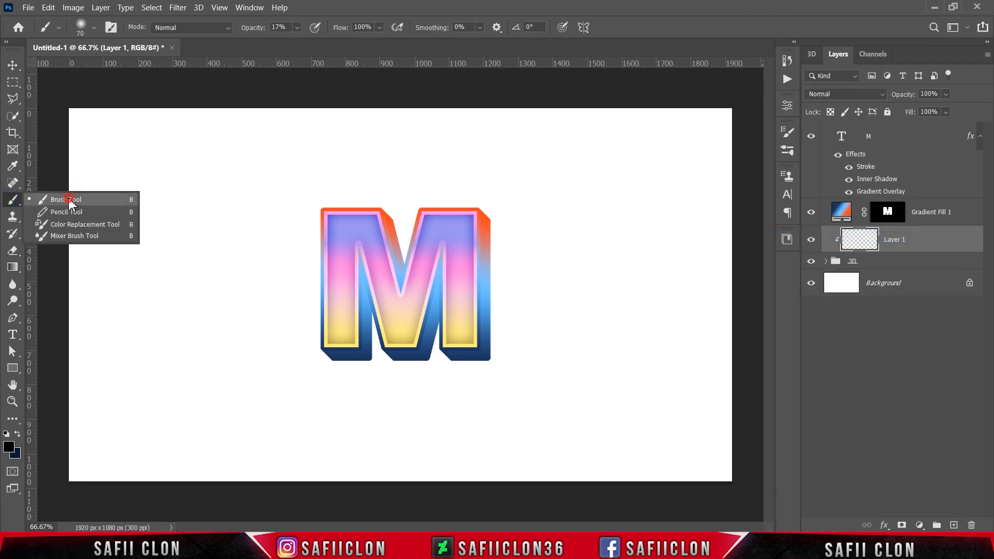
click(69, 199)
click(93, 27)
click(103, 196)
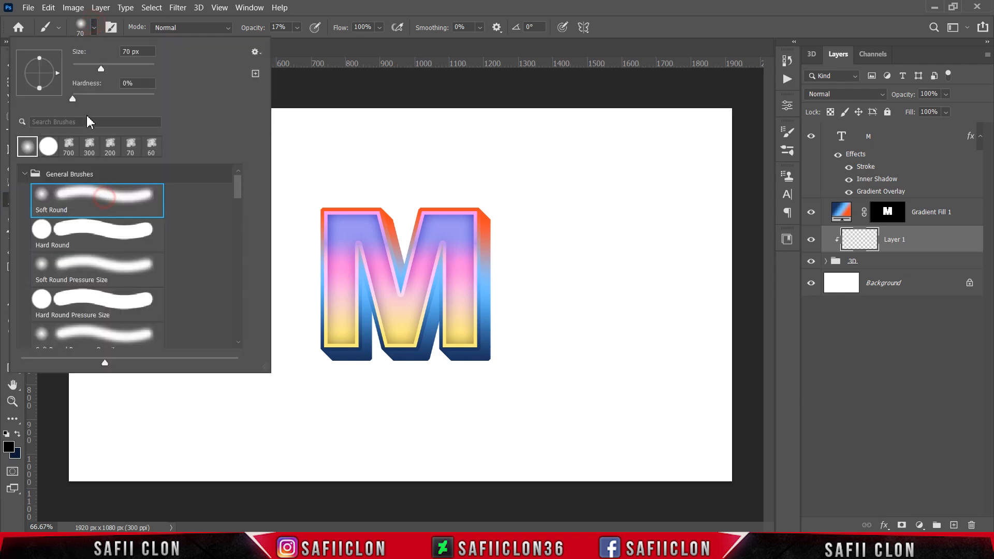
drag(103, 69, 104, 66)
click(95, 28)
click(297, 27)
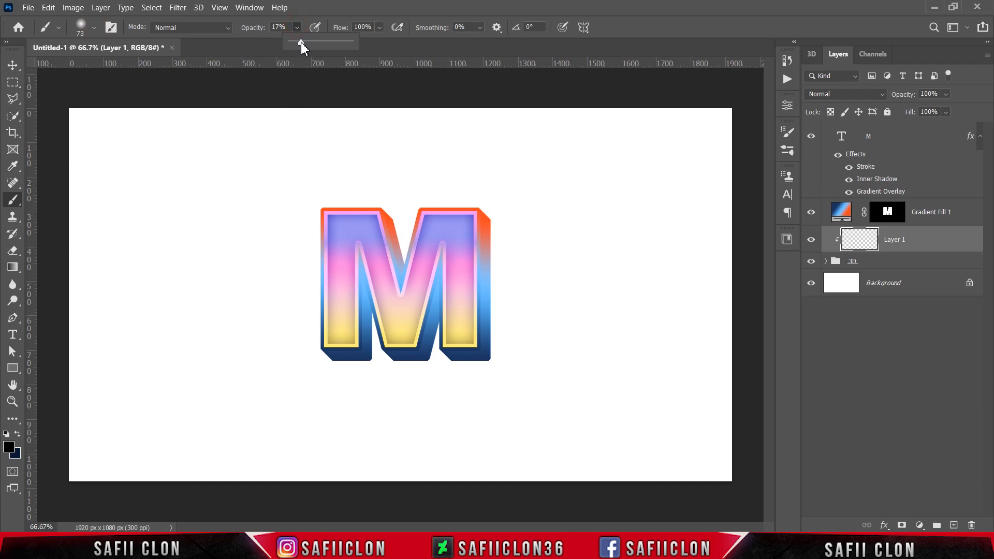
drag(301, 42, 300, 42)
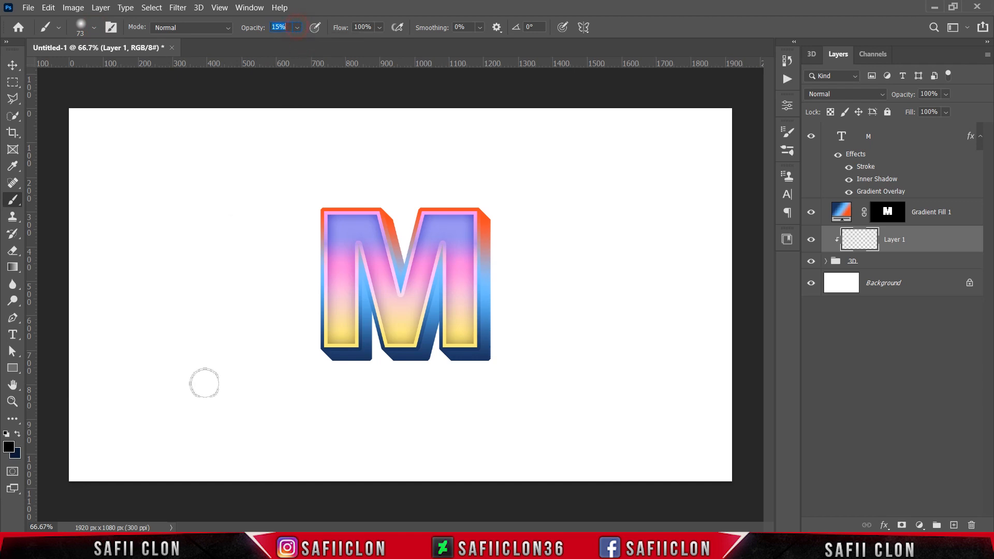
Sample the dark blue of the extrusion's lower side as foreground colour and darken it to 12223a
key(ctrl+plus)
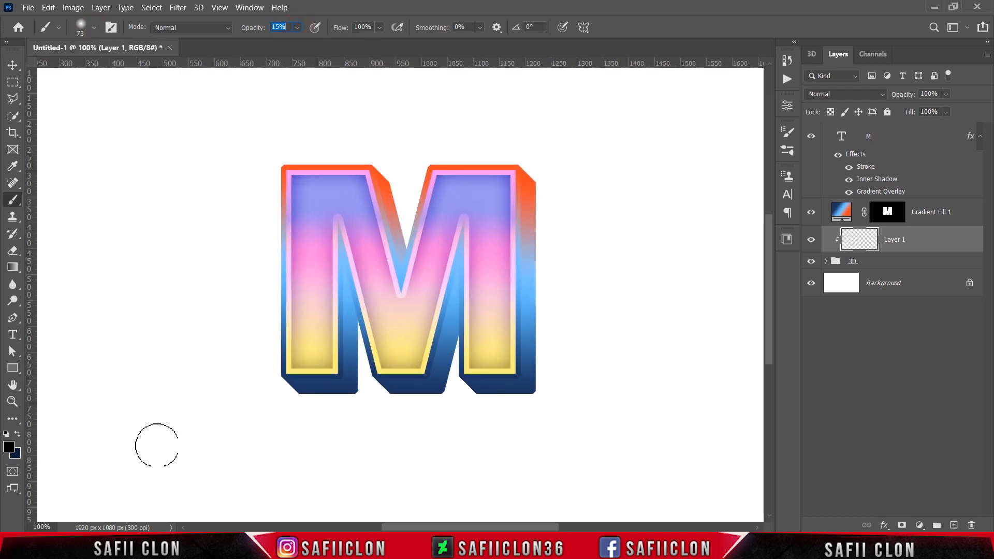
click(9, 446)
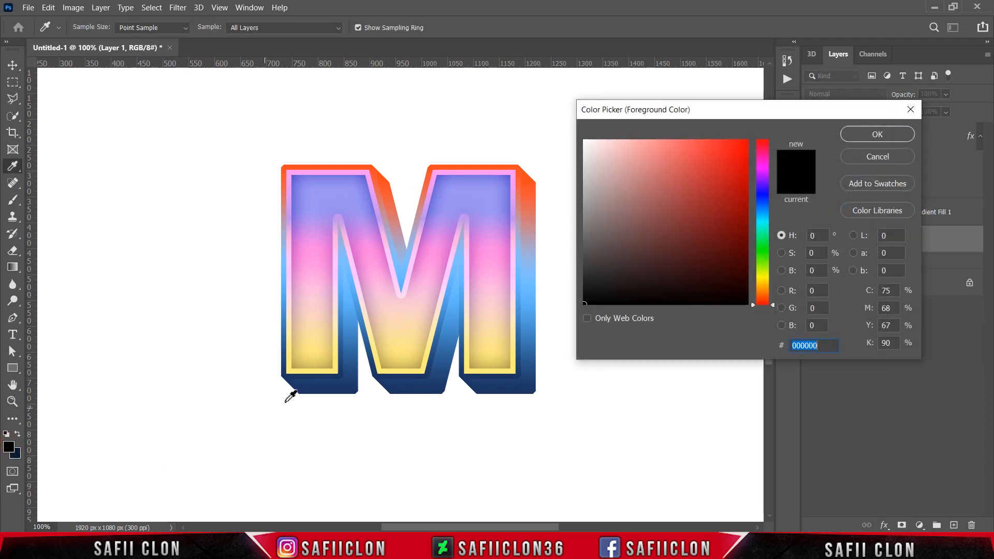
click(320, 385)
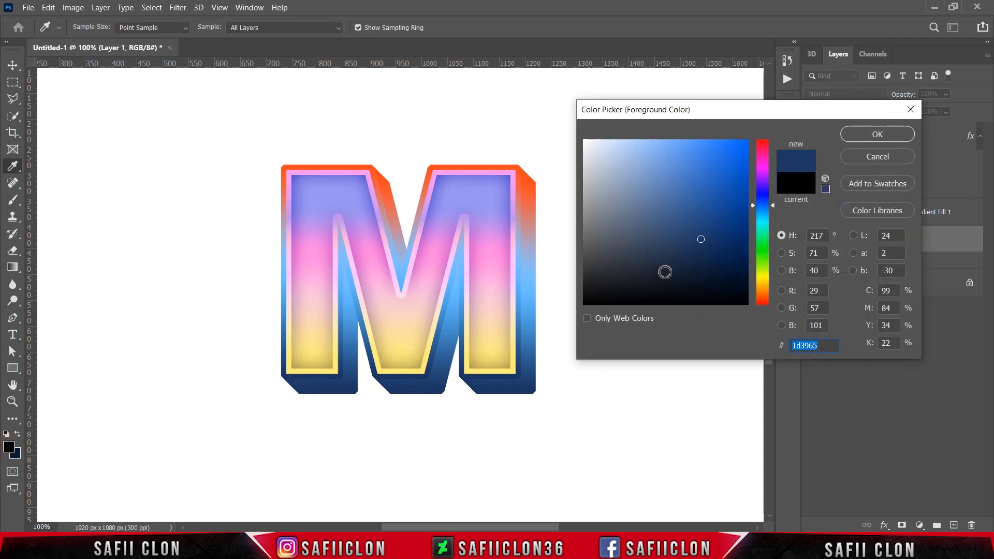
drag(701, 262, 700, 266)
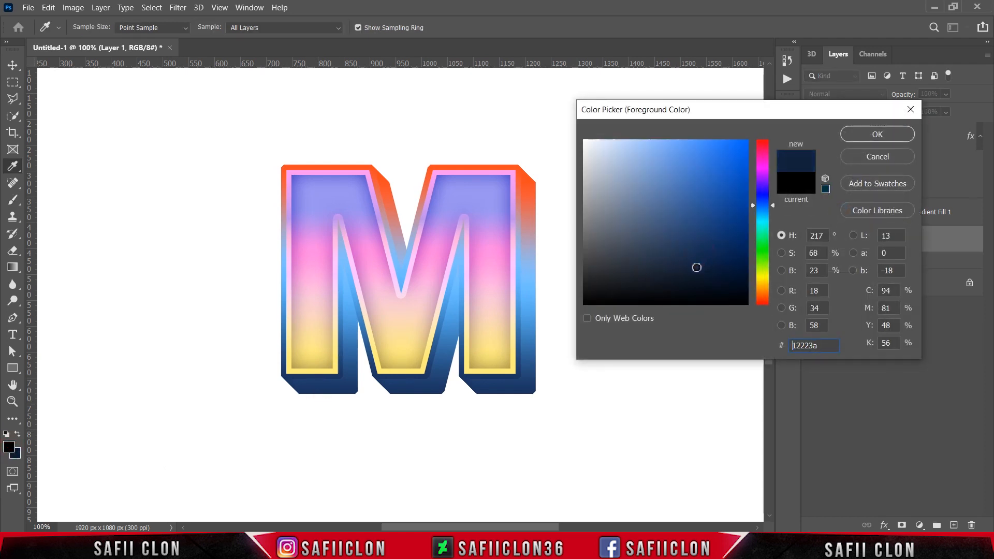
click(864, 145)
Paint soft shading with a 90 px brush along the lower faces of the M's extrusion on the clipped layer
key(b)
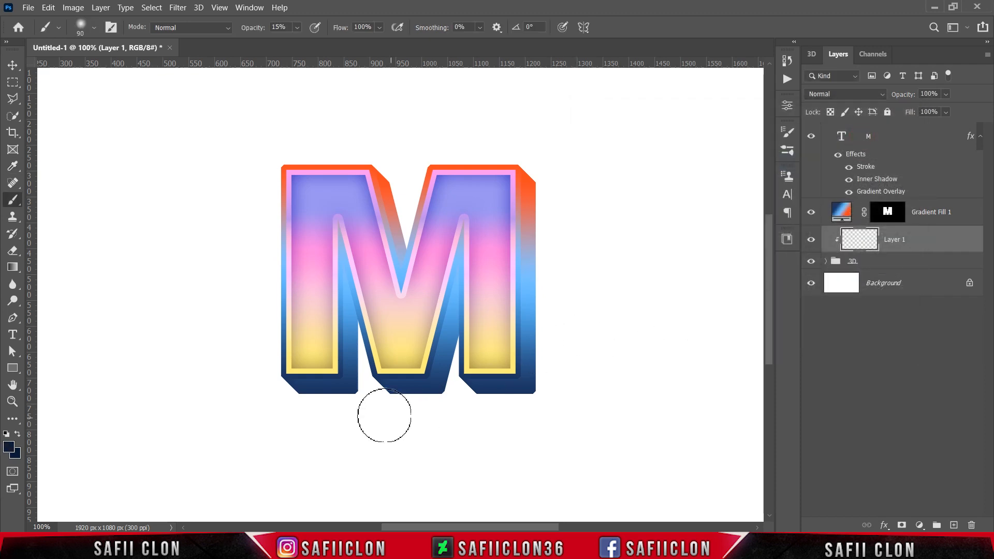
click(291, 397)
click(311, 390)
click(343, 404)
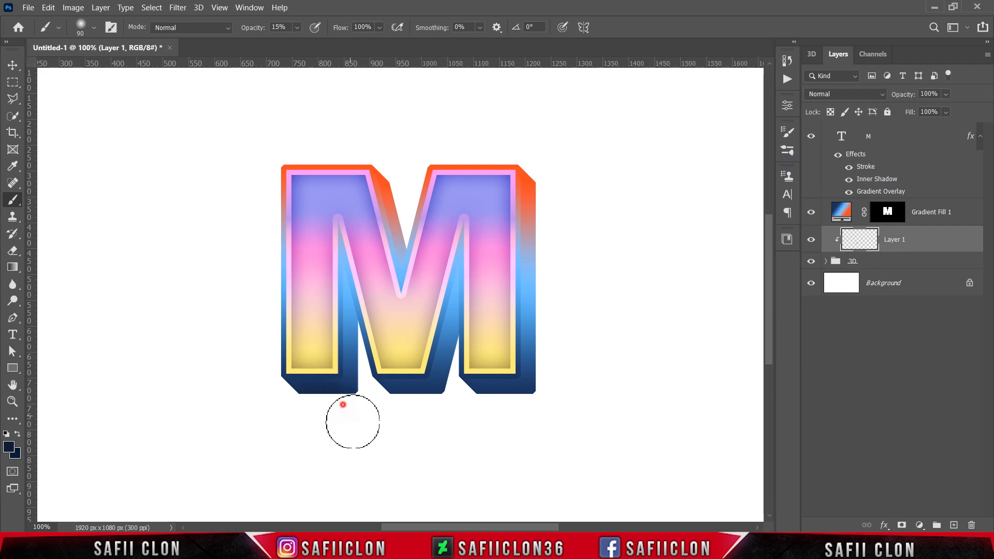
click(312, 415)
click(347, 406)
click(429, 399)
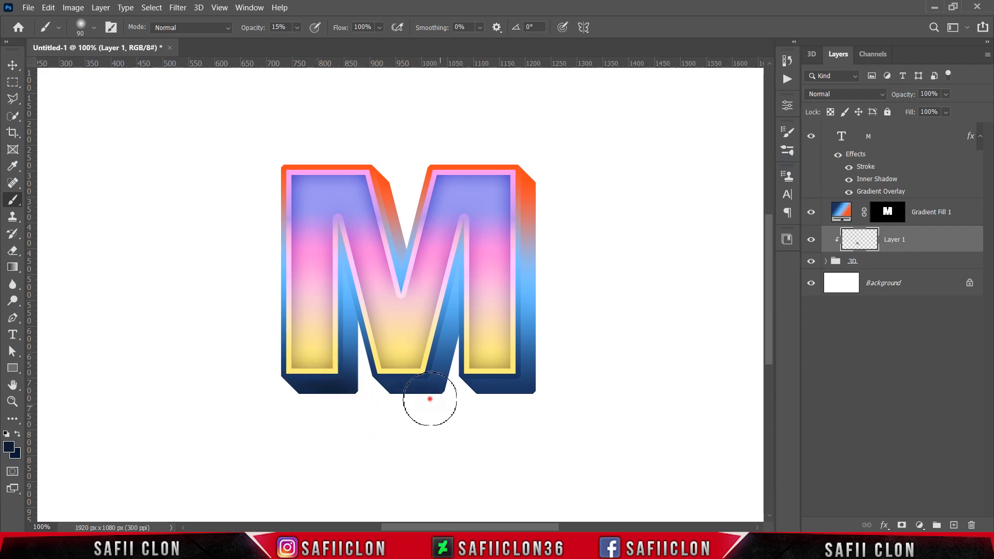
click(399, 395)
click(459, 401)
click(444, 390)
click(466, 382)
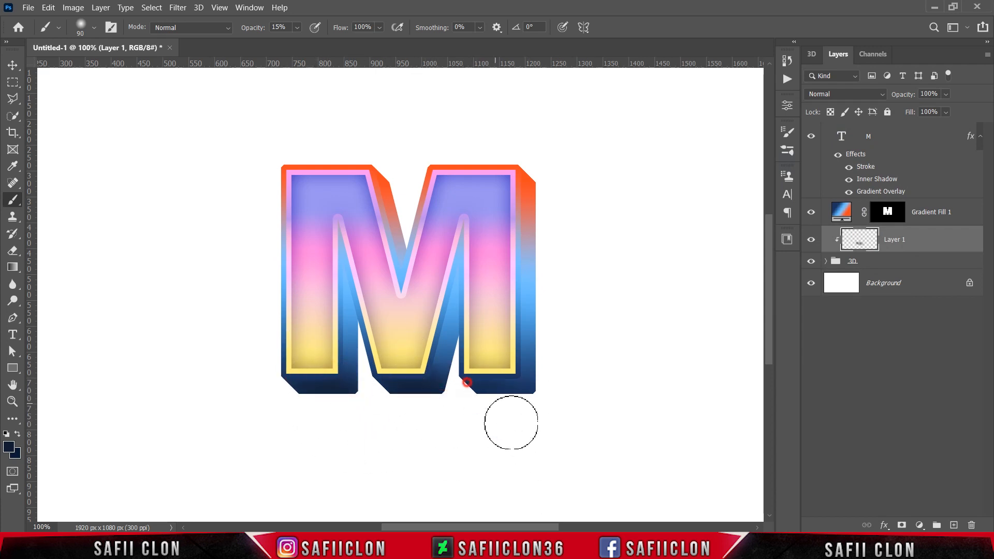
click(497, 414)
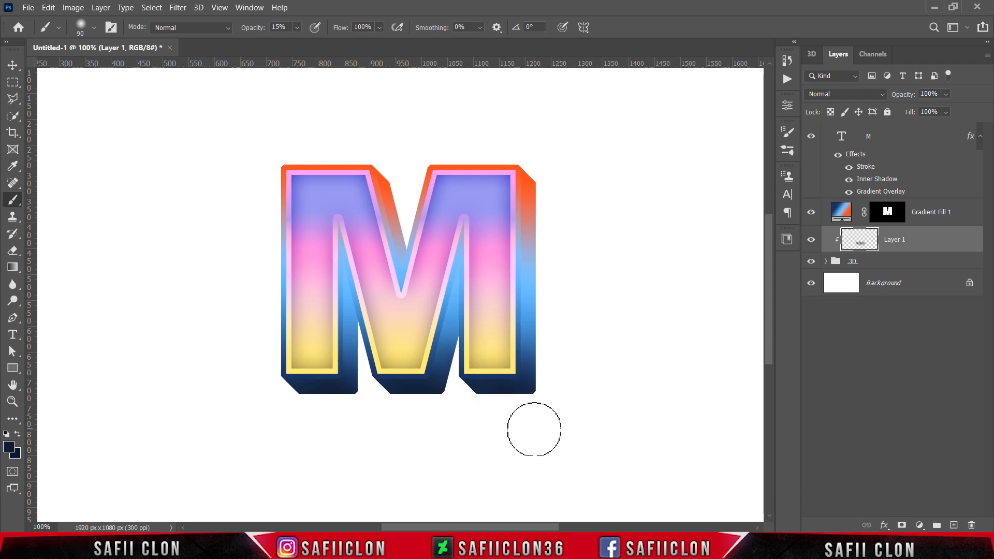
Sample the orange of the extrusion's upper side as foreground colour, darken it to 833928 and return to the Brush tool
click(9, 446)
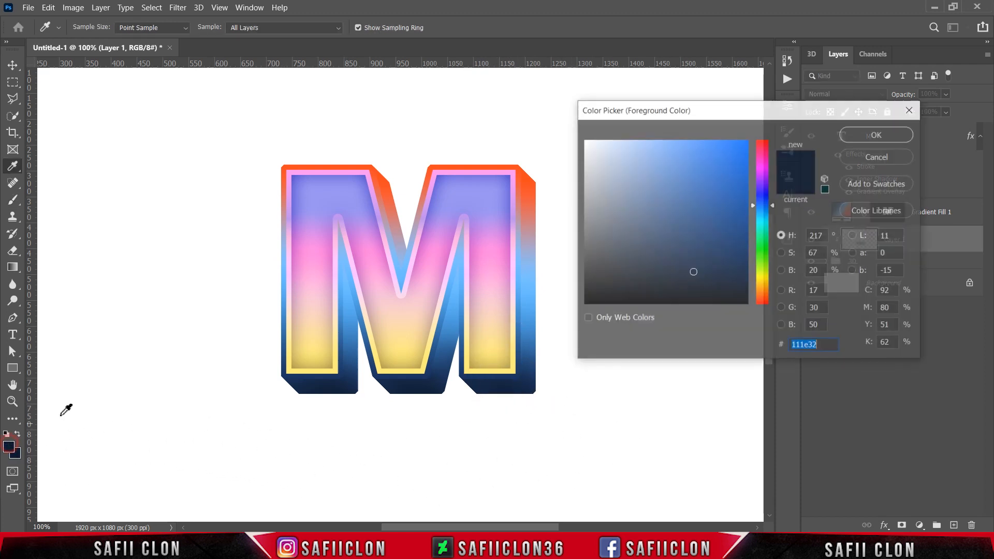
click(536, 180)
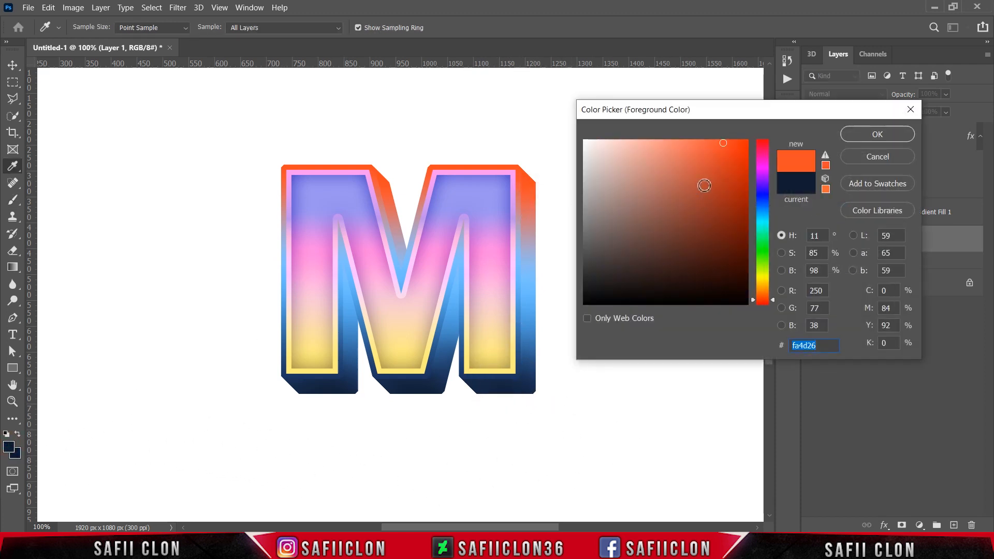
drag(717, 172, 700, 213)
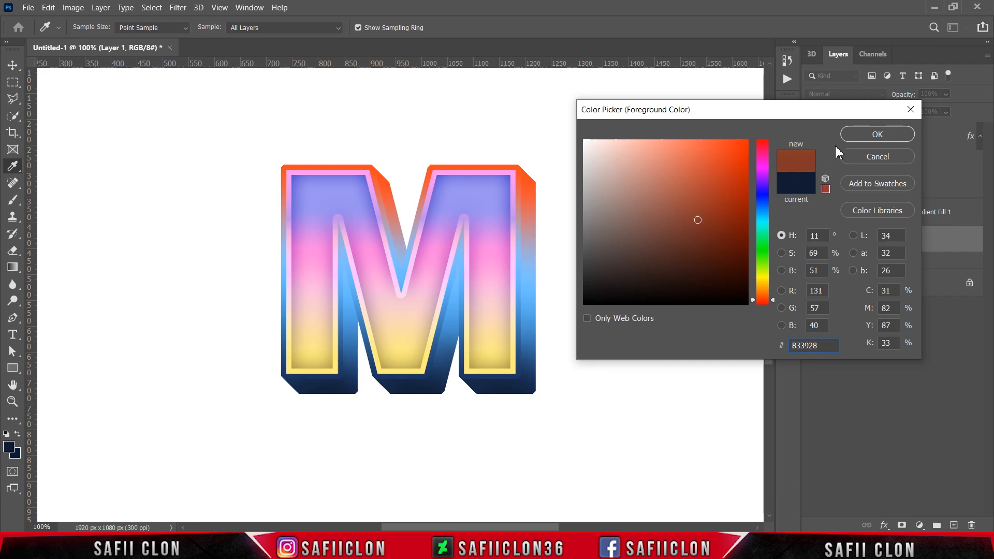
click(875, 135)
key(b)
Paint soft dark-orange shading down the upper part of the M's outer right extrusion face, reducing the brush to 60 px along the way
mouse_move(525, 156)
mouse_down()
mouse_move(603, 176)
mouse_move(562, 183)
mouse_move(557, 197)
mouse_move(537, 160)
mouse_move(551, 174)
mouse_move(552, 255)
mouse_up()
key(bracketleft)
key(bracketleft)
key(bracketleft)
drag(542, 170, 542, 239)
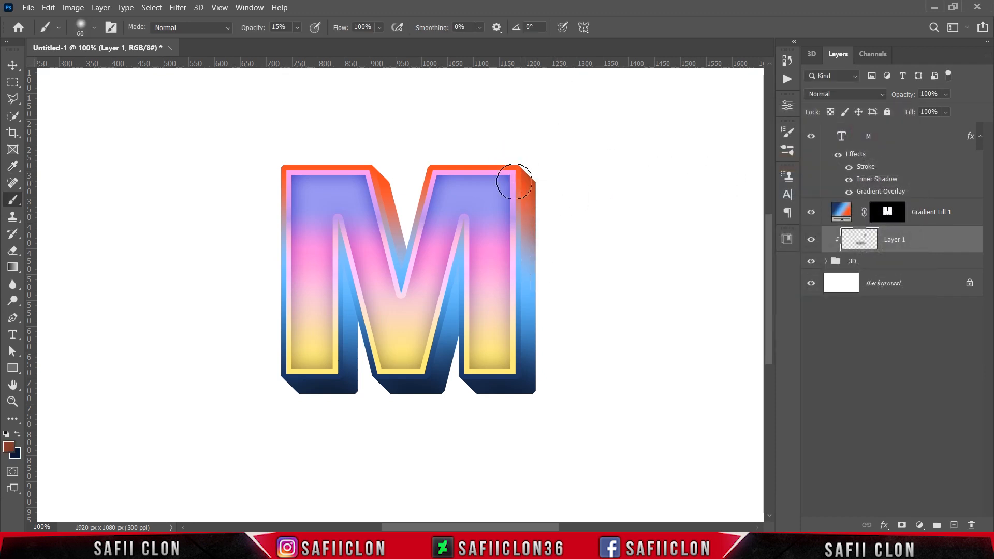
key(bracketright)
key(bracketright)
drag(542, 172, 546, 210)
Shade the orange extrusion face in the M's upper centre notch with a 50 px brush
key(bracketleft)
key(bracketleft)
key(bracketleft)
click(399, 184)
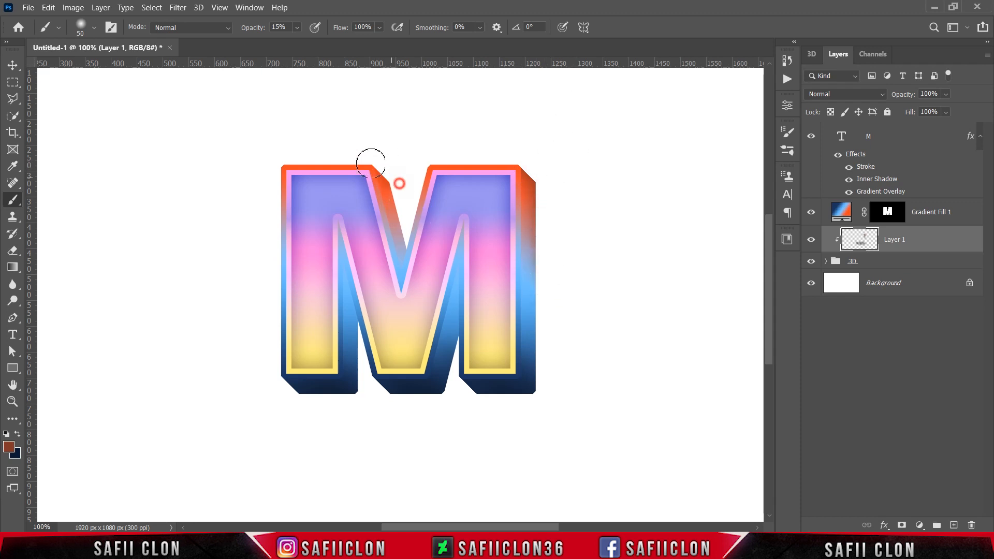
mouse_move(377, 160)
mouse_down()
mouse_move(409, 233)
mouse_move(402, 197)
mouse_move(391, 190)
mouse_move(408, 249)
mouse_move(390, 130)
mouse_up()
click(376, 169)
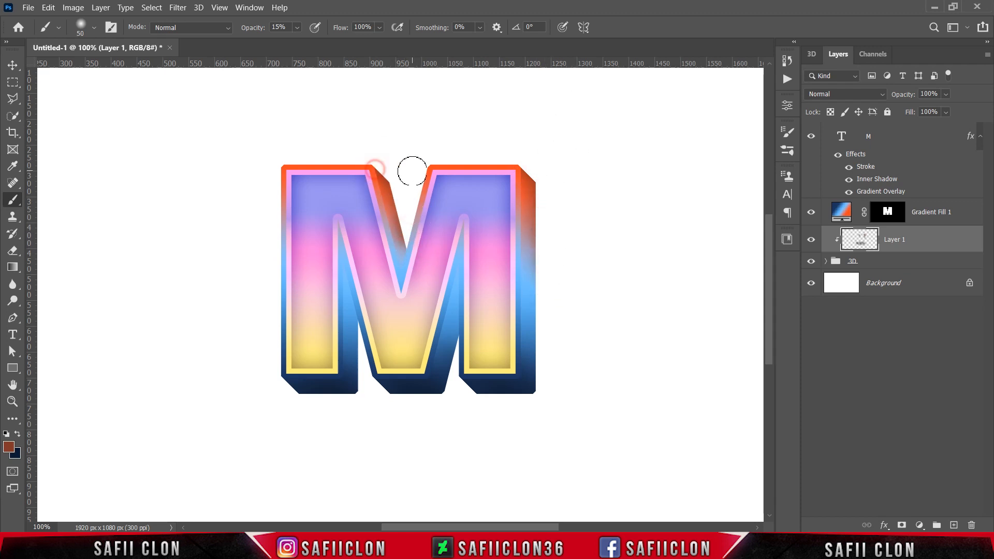
Sample the light blue of the right extrusion face as foreground colour and darken it to 2b587c
click(9, 448)
click(533, 289)
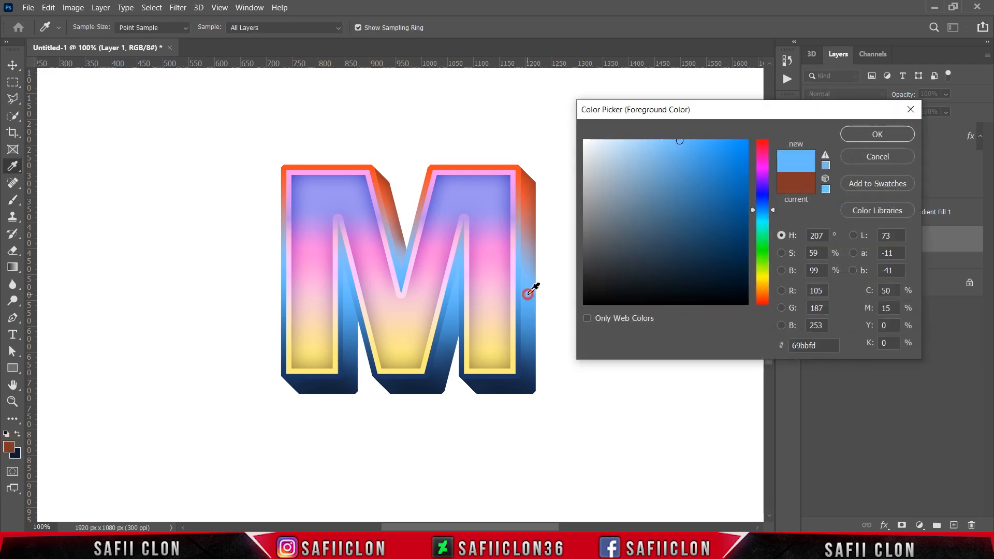
drag(688, 168, 691, 224)
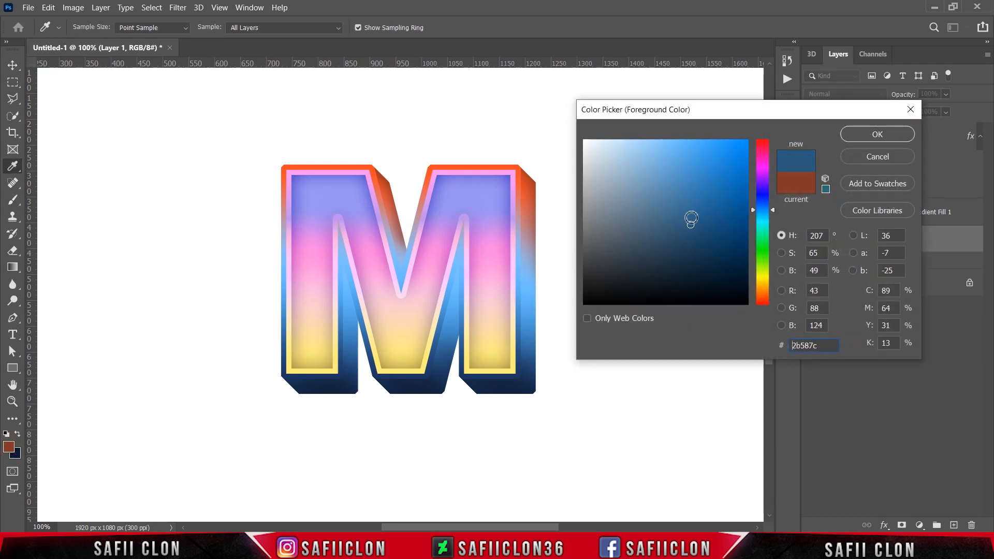
click(857, 134)
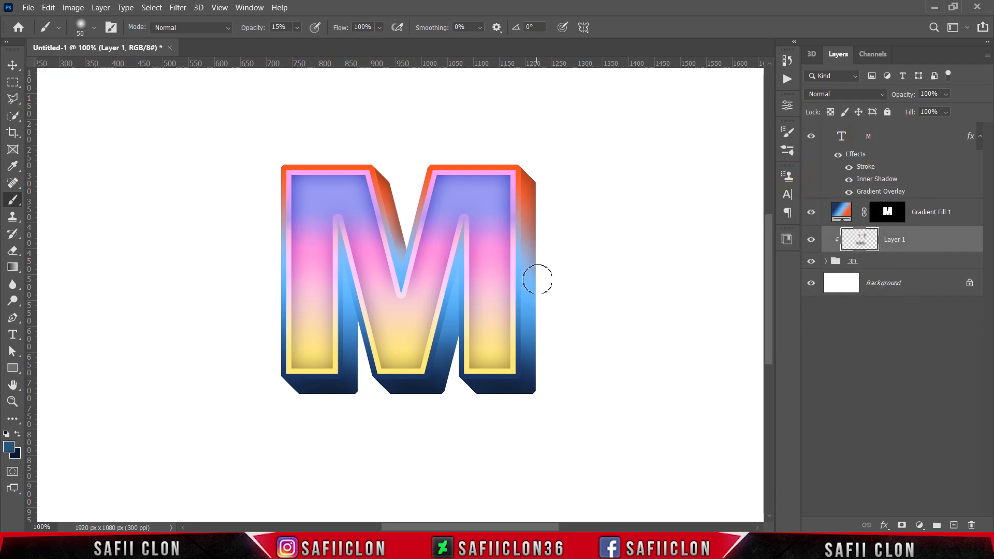
Paint soft blue shading along the outer right face and the M's inner extrusion faces, reducing the brush from 50 to 40 px
mouse_move(539, 250)
mouse_down()
mouse_move(544, 355)
mouse_move(542, 257)
mouse_up()
key([)
mouse_move(464, 340)
mouse_down()
mouse_move(473, 250)
mouse_move(475, 359)
mouse_up()
drag(469, 318, 468, 357)
mouse_move(469, 287)
mouse_down()
mouse_move(466, 361)
mouse_move(474, 302)
mouse_up()
mouse_move(357, 318)
mouse_down()
mouse_move(348, 255)
mouse_move(364, 248)
mouse_move(350, 267)
mouse_up()
key([)
drag(366, 316, 354, 277)
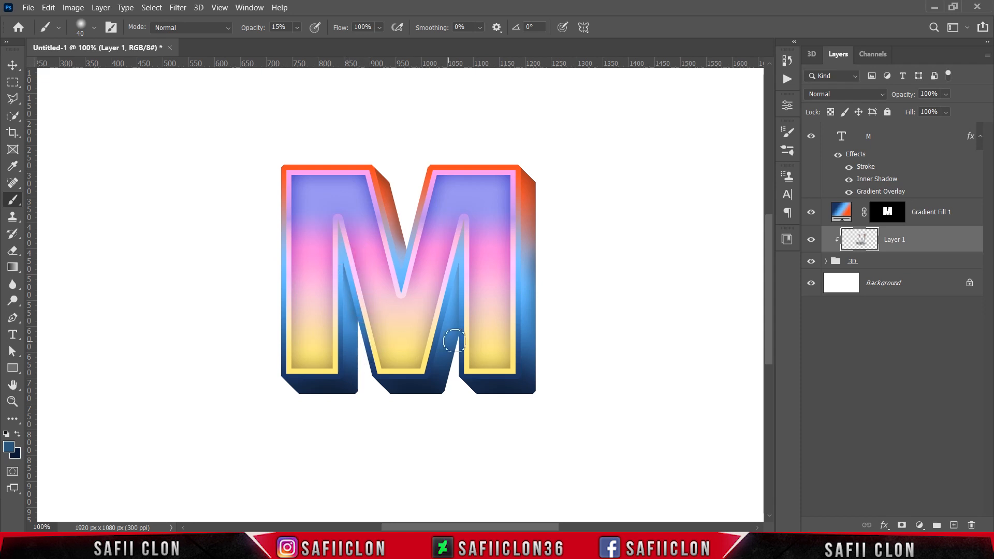
drag(455, 340, 461, 264)
drag(462, 323, 472, 257)
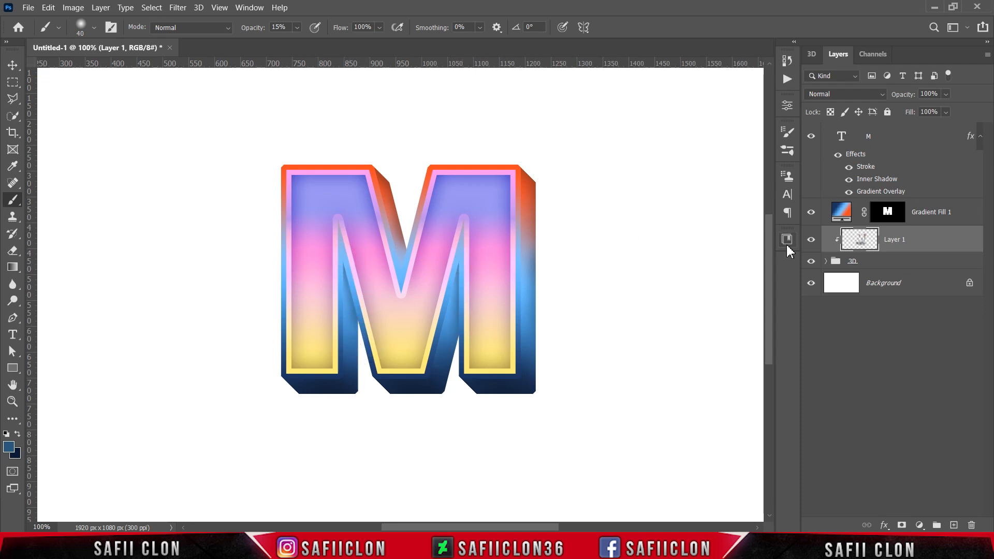
Compare the letter with and without the painted shading of Layer 1, ending with the layer shown
click(811, 240)
click(811, 240)
click(811, 239)
click(811, 240)
key(ctrl+minus)
key(ctrl+minus)
key(ctrl+plus)
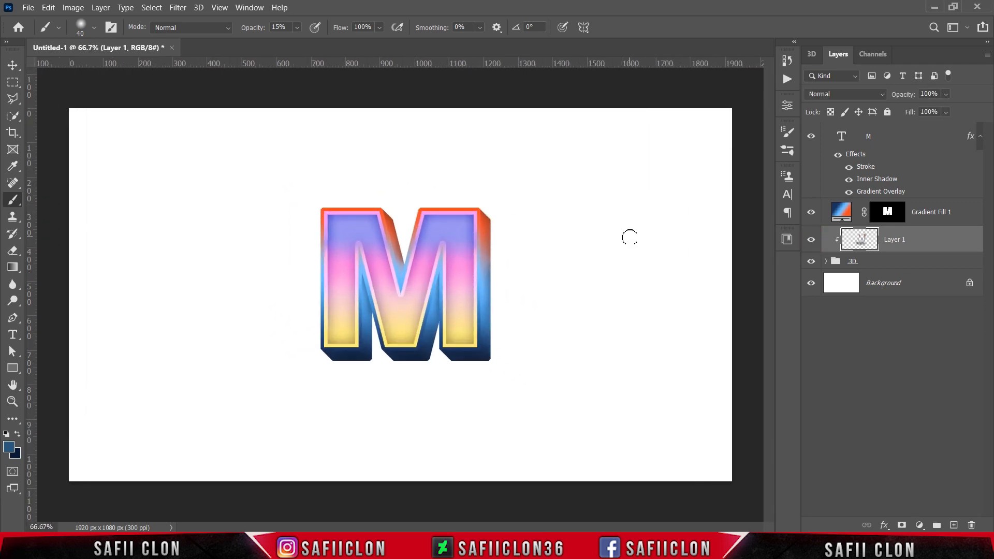
Select the Background layer and open the image 5625090 from the Documents > Edit > M folder
click(895, 288)
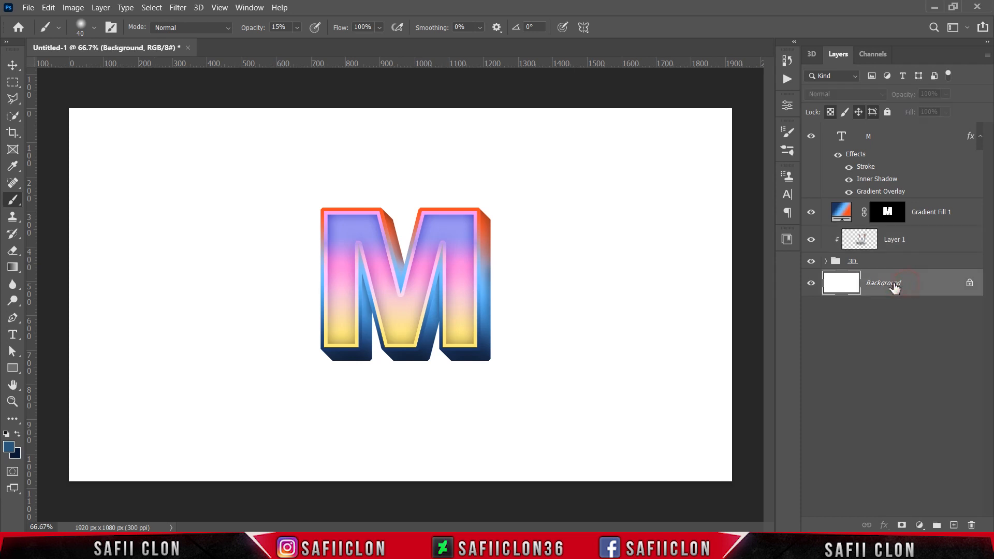
click(25, 9)
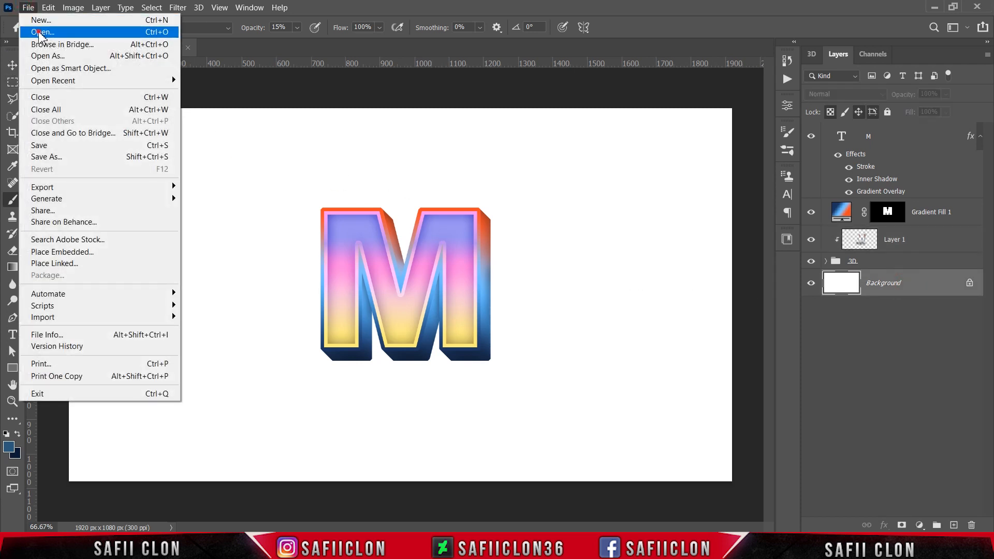
click(39, 29)
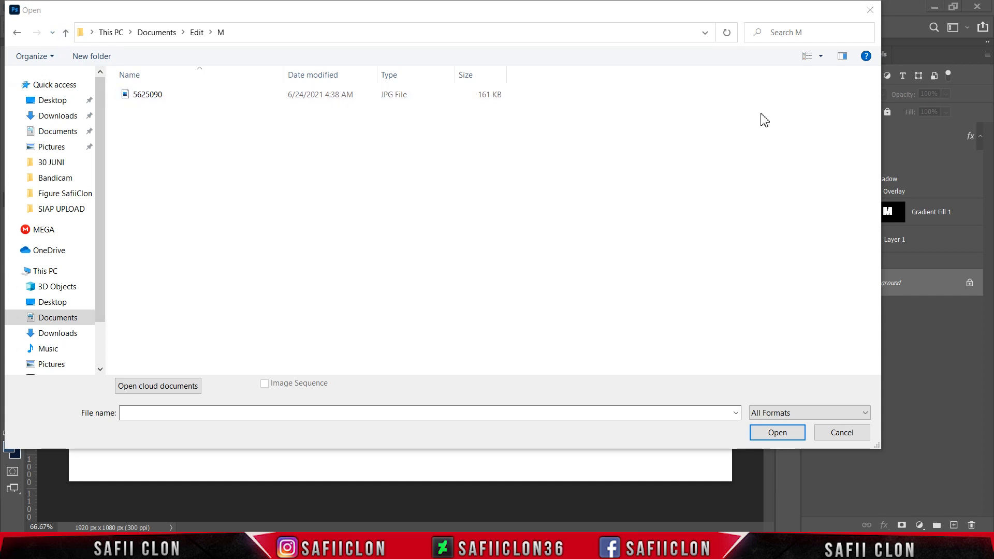
click(822, 56)
click(850, 39)
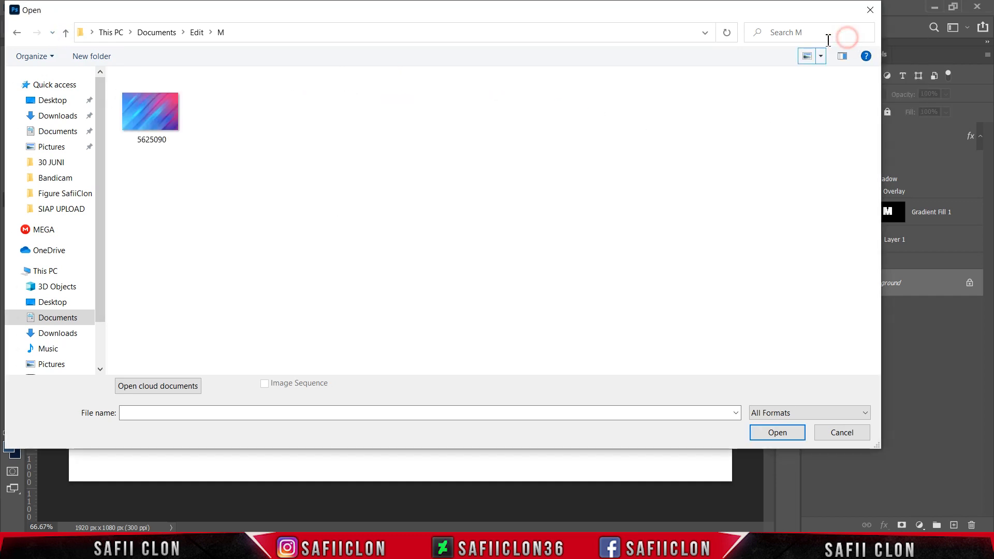
click(153, 122)
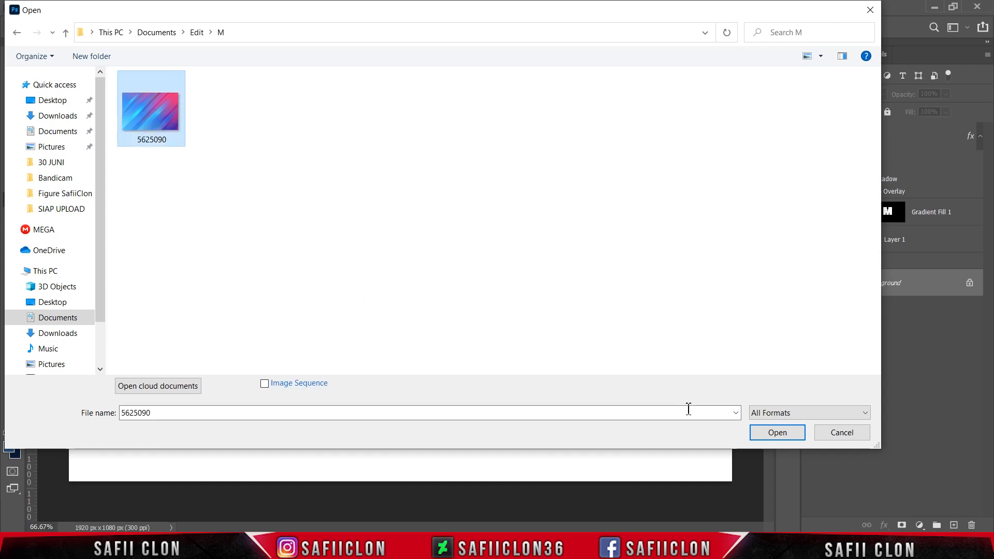
click(773, 434)
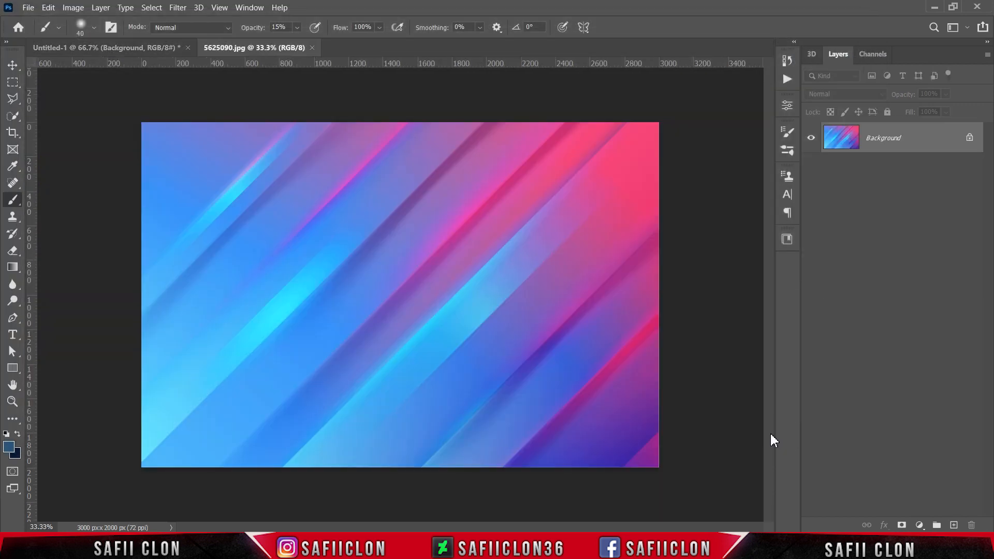
Copy the striped image into Untitled-1 above the Background and scale it to 64.77% width and 54% height to fill the canvas
drag(925, 140, 421, 295)
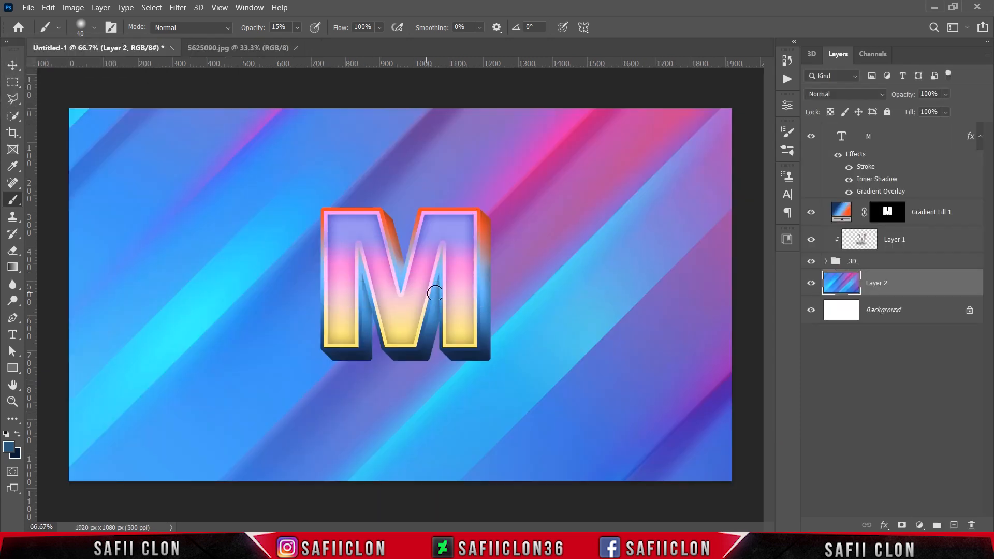
key(ctrl+minus)
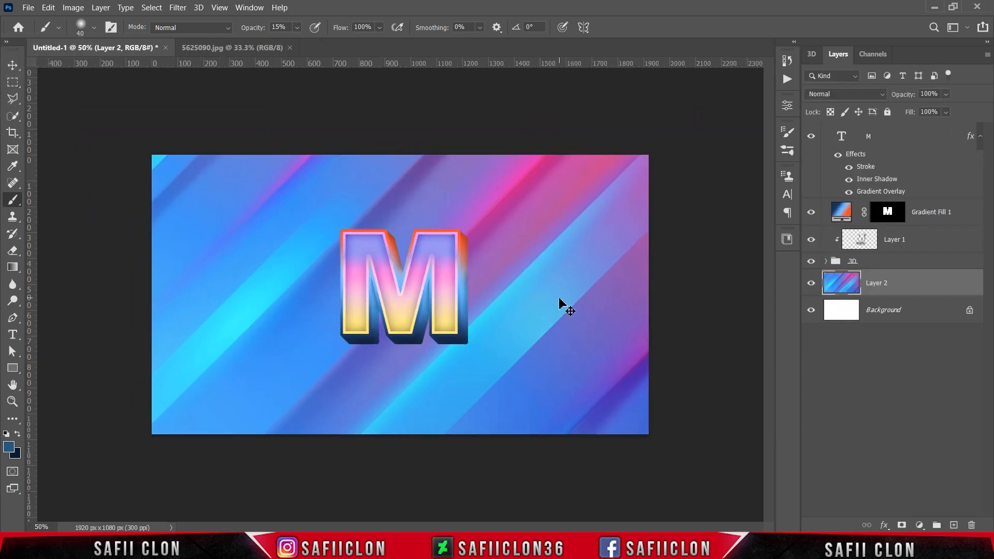
key(ctrl+t)
drag(160, 147, 247, 223)
drag(120, 110, 321, 239)
drag(493, 363, 297, 269)
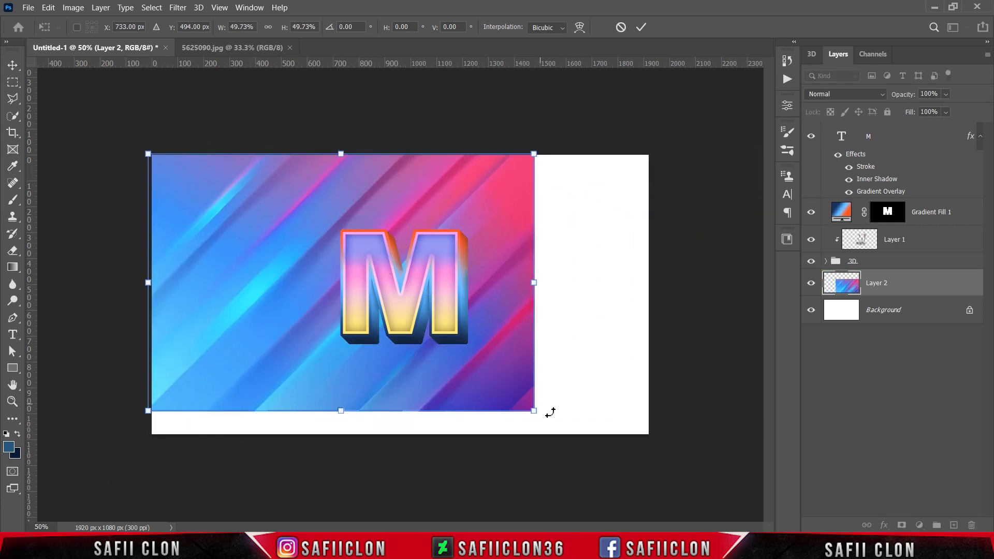
drag(534, 410, 650, 489)
drag(401, 181, 399, 155)
drag(399, 468, 409, 435)
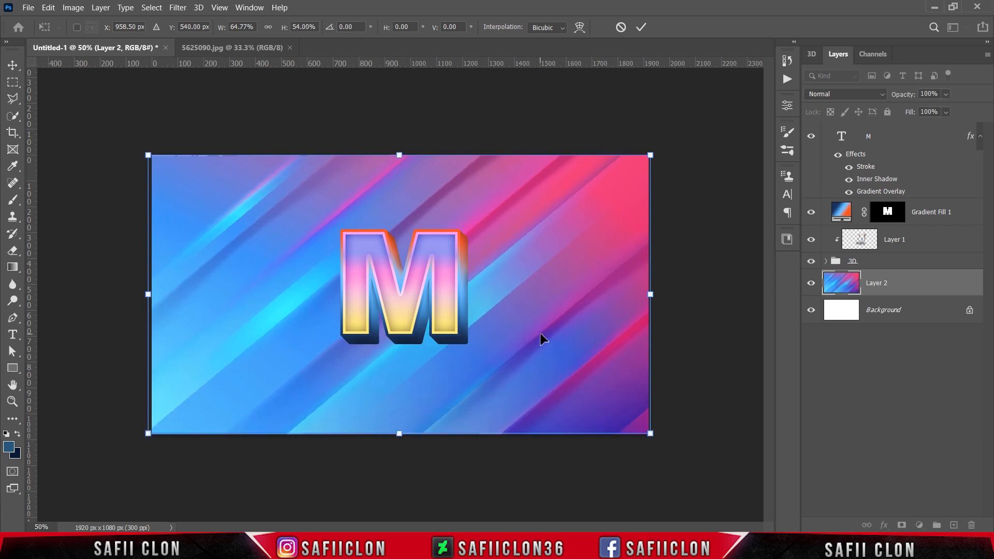
click(641, 28)
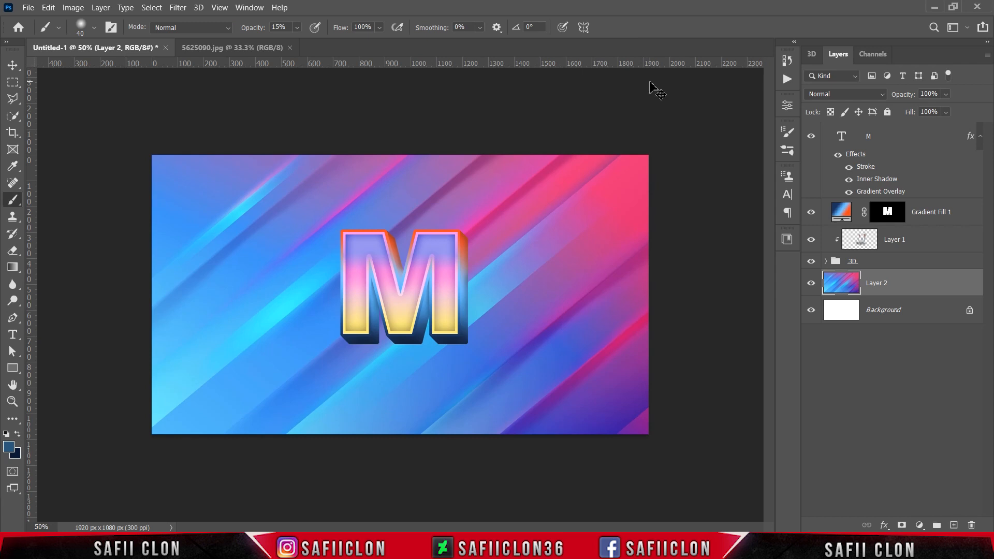
key(ctrl+plus)
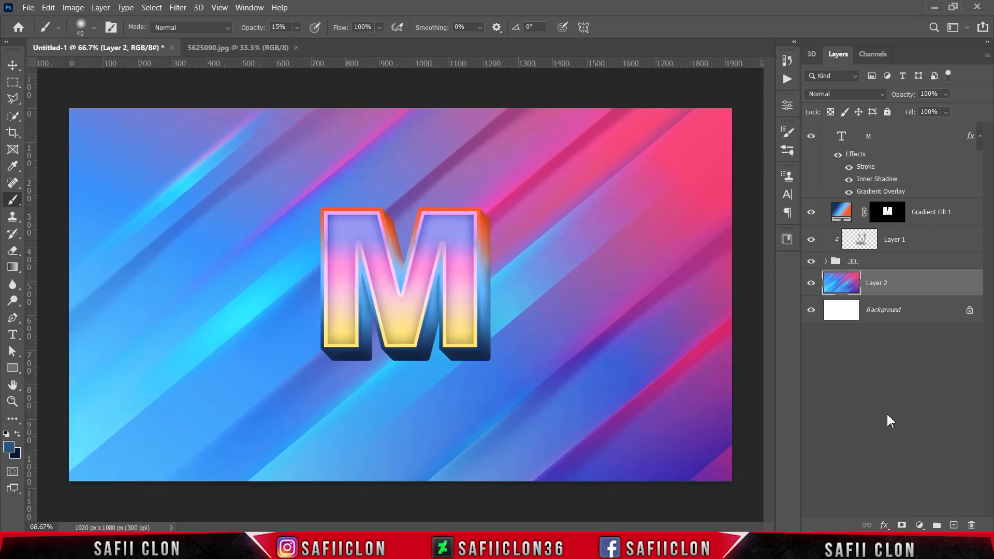
Add a Curves adjustment layer above the striped image and clip it to Layer 2
click(919, 525)
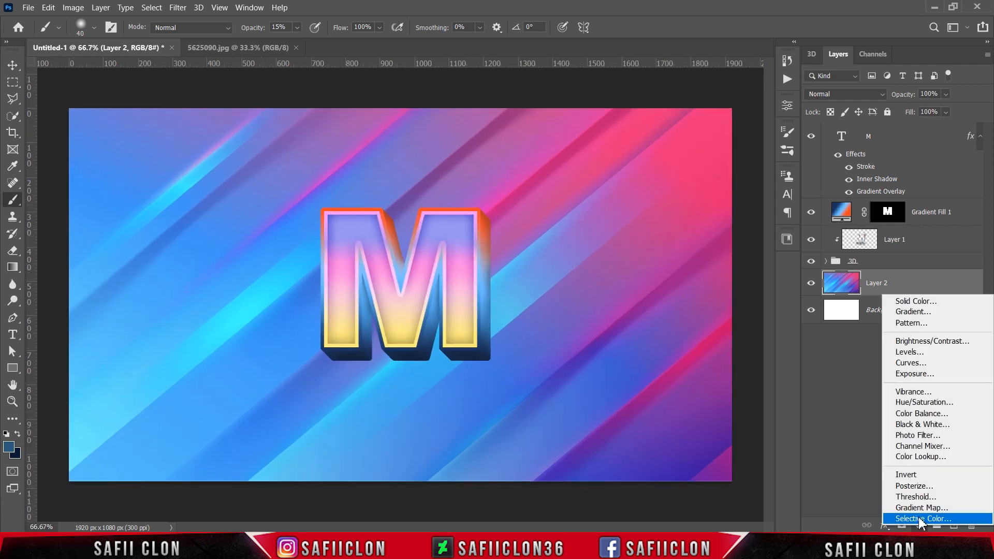
click(912, 364)
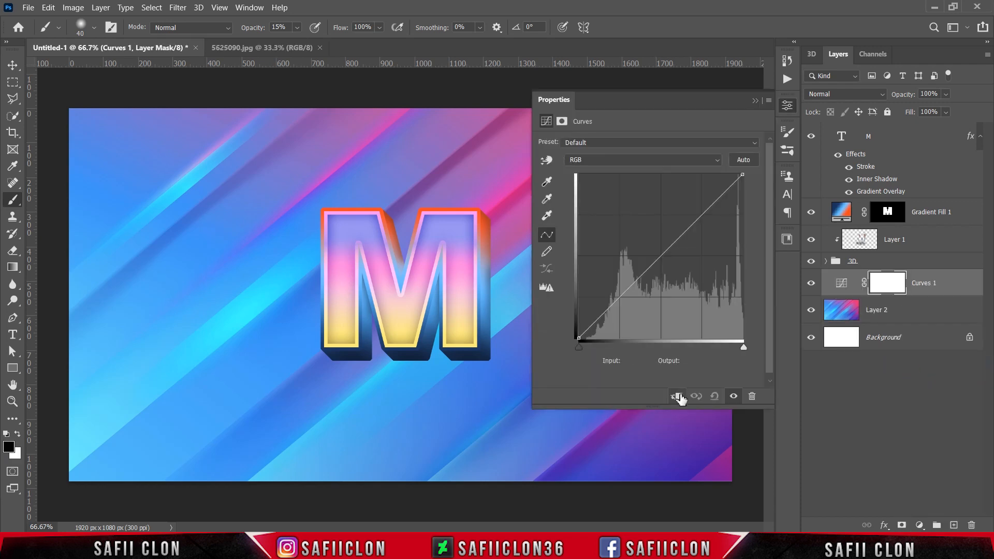
click(677, 397)
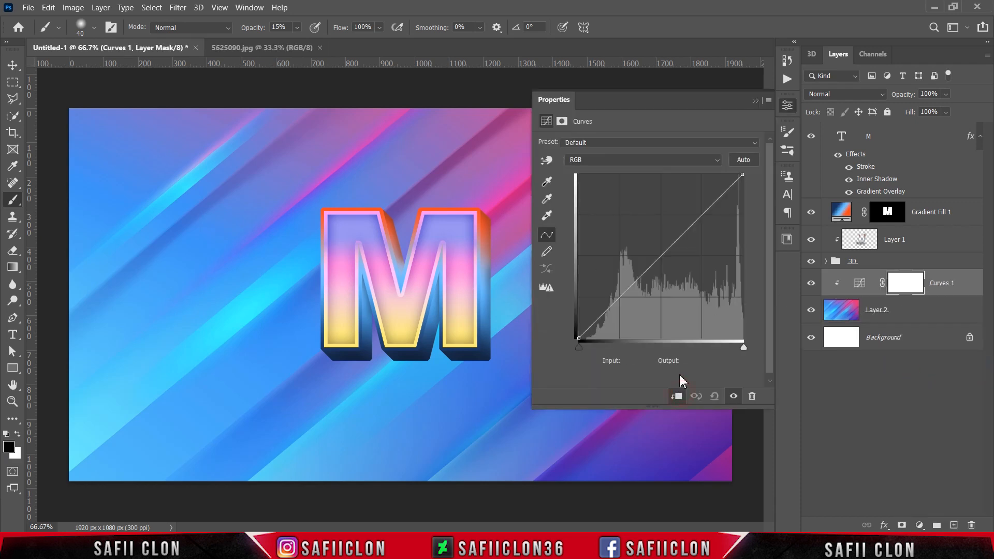
Add a midpoint to the RGB curve and set its input to 167 and output to 158
click(661, 257)
double_click(646, 360)
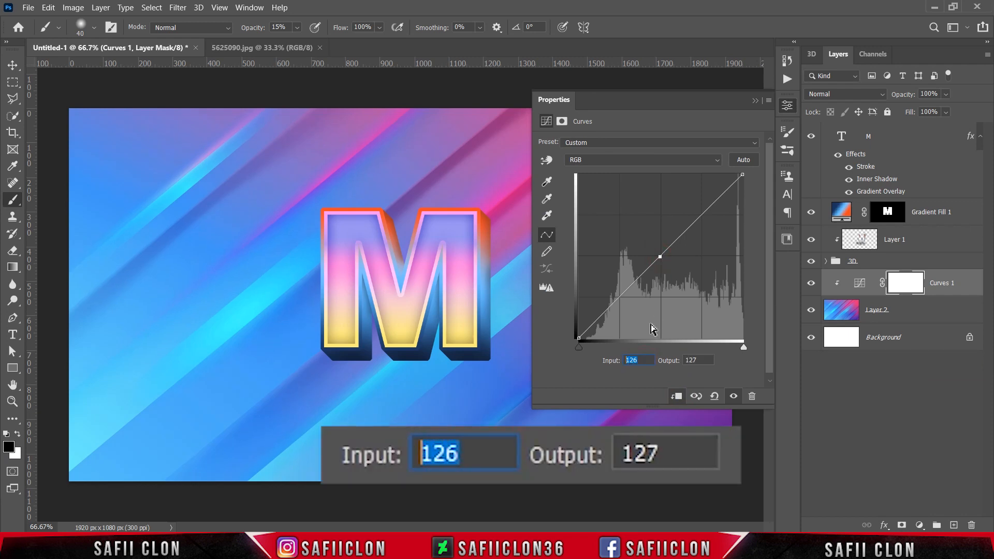
text(167)
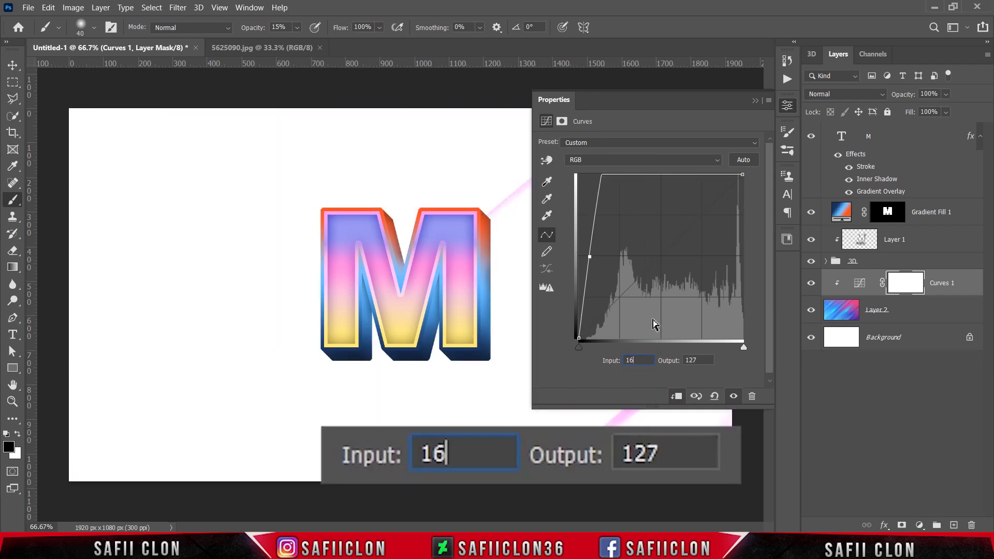
click(692, 360)
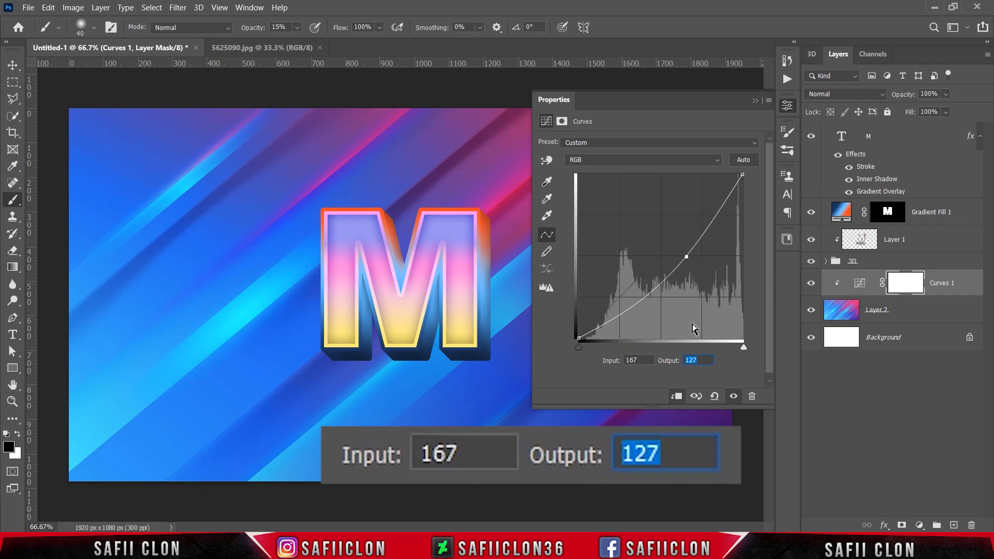
text(158)
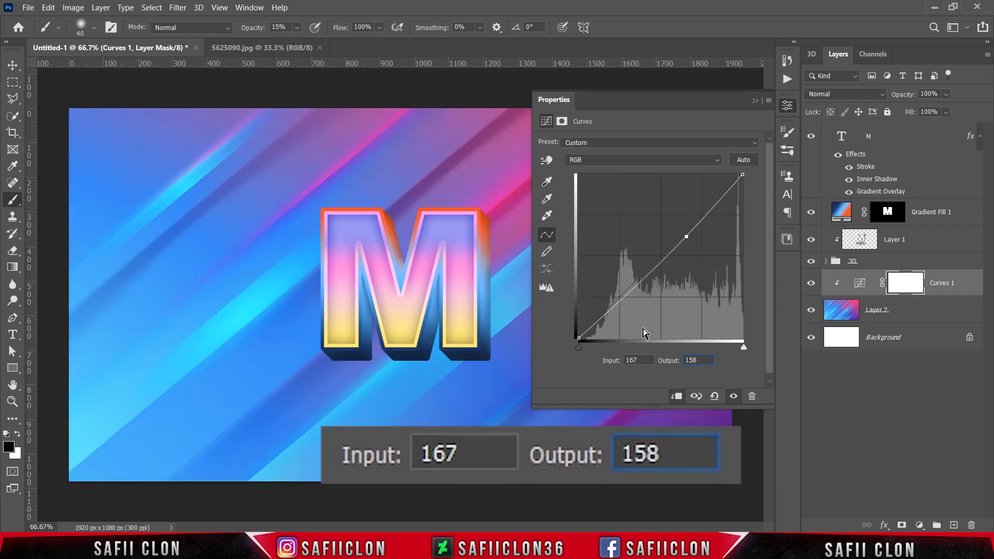
Set the curve's black point to input 40 and output 0, and close the Curves properties
click(579, 338)
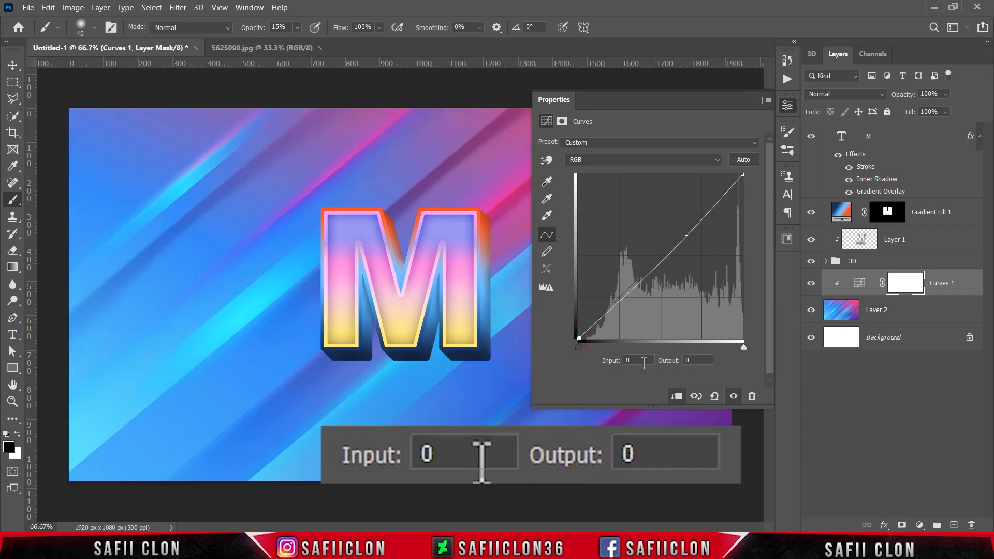
click(642, 361)
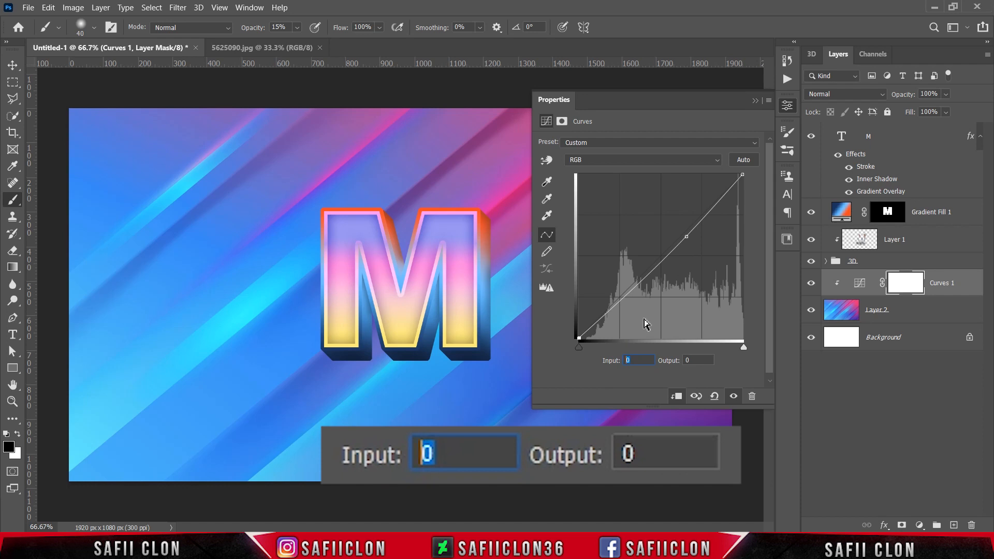
text(40)
click(699, 360)
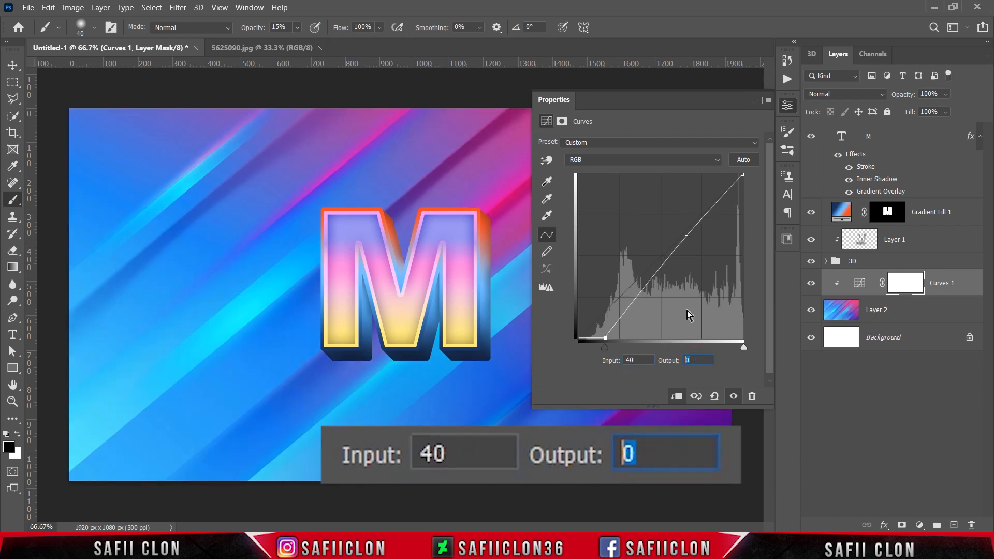
text(0)
click(753, 96)
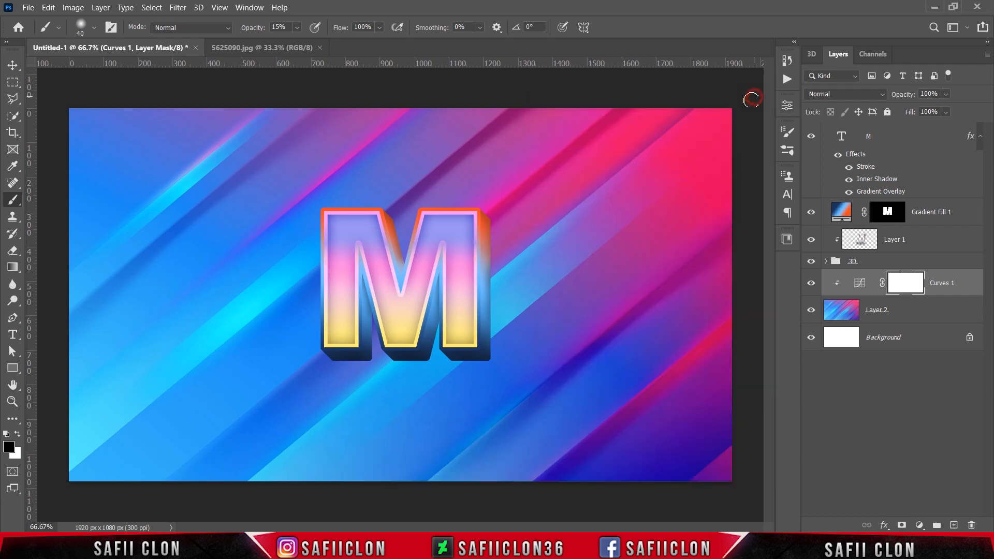
Compare the striped background with and without the Curves 1 adjustment
click(812, 284)
click(813, 283)
click(813, 283)
click(813, 284)
Select the M text layer and set up the Pen tool in Shape mode with a white (ffffff) fill
click(900, 141)
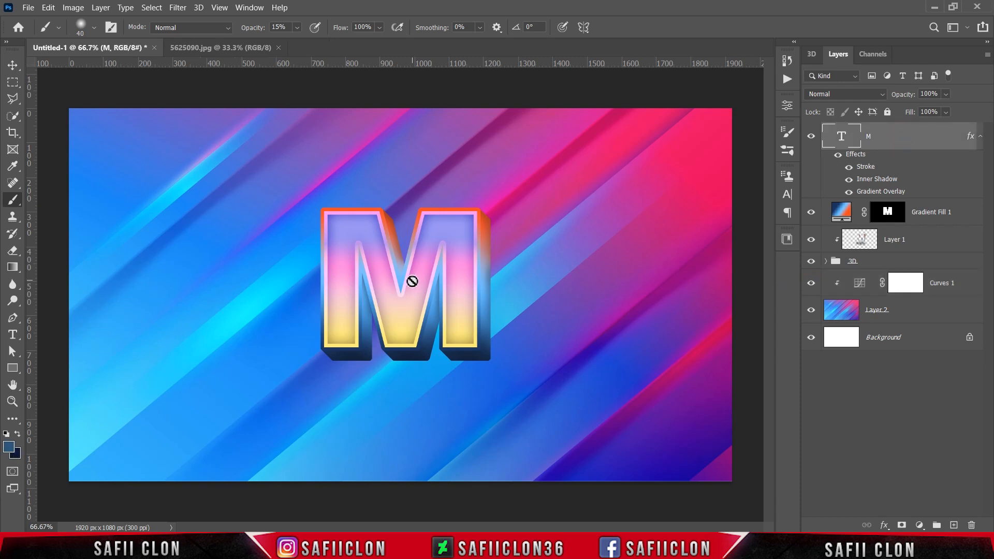
click(17, 322)
click(40, 324)
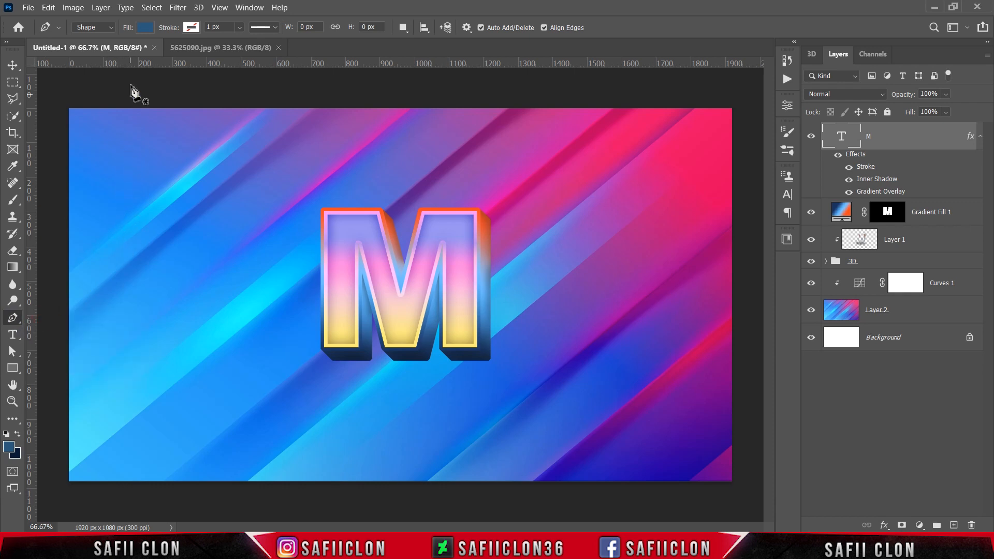
click(108, 29)
click(102, 39)
click(141, 29)
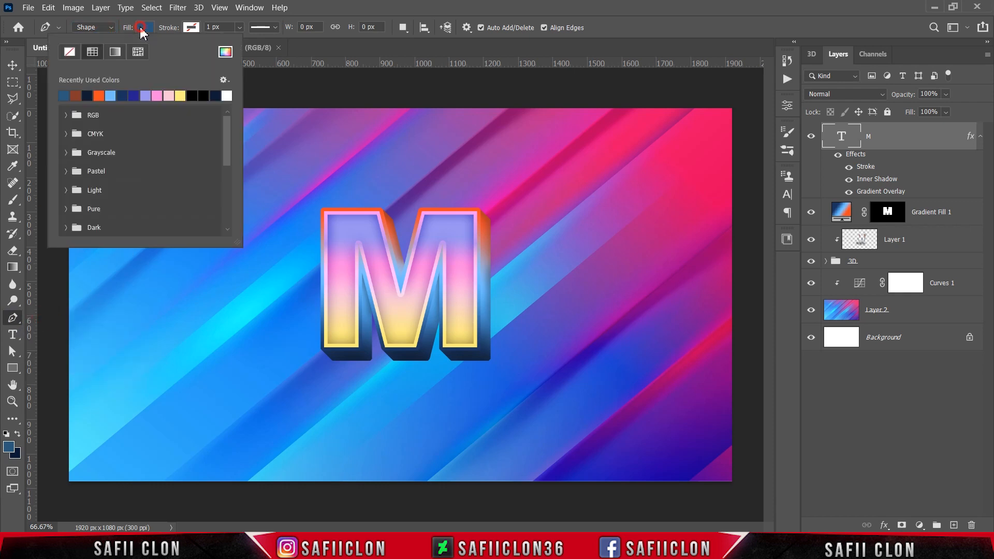
click(226, 53)
drag(688, 190, 584, 145)
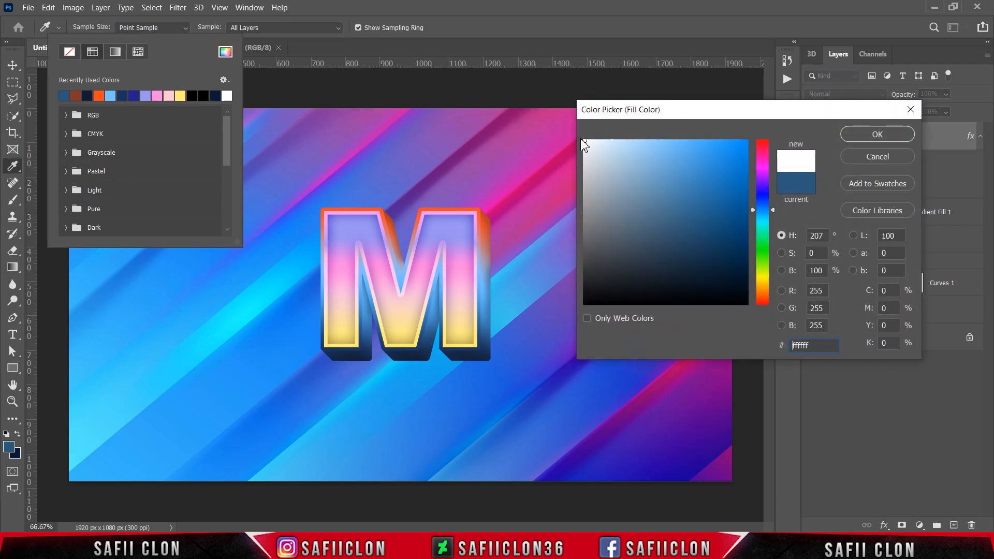
click(874, 138)
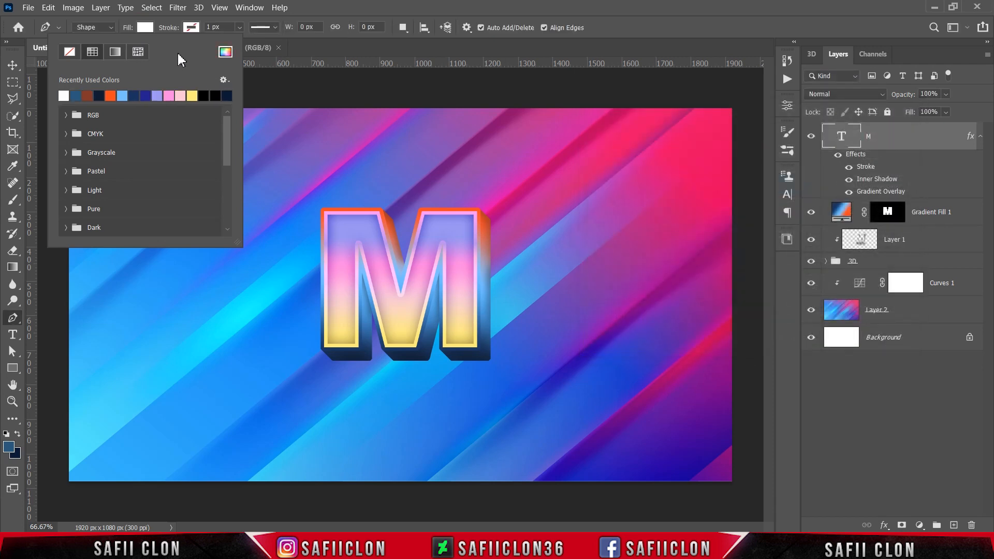
click(147, 30)
Draw a four-sided white shape about 603 x 394 px on a new layer, diagonally covering the upper-left part of the M
click(402, 29)
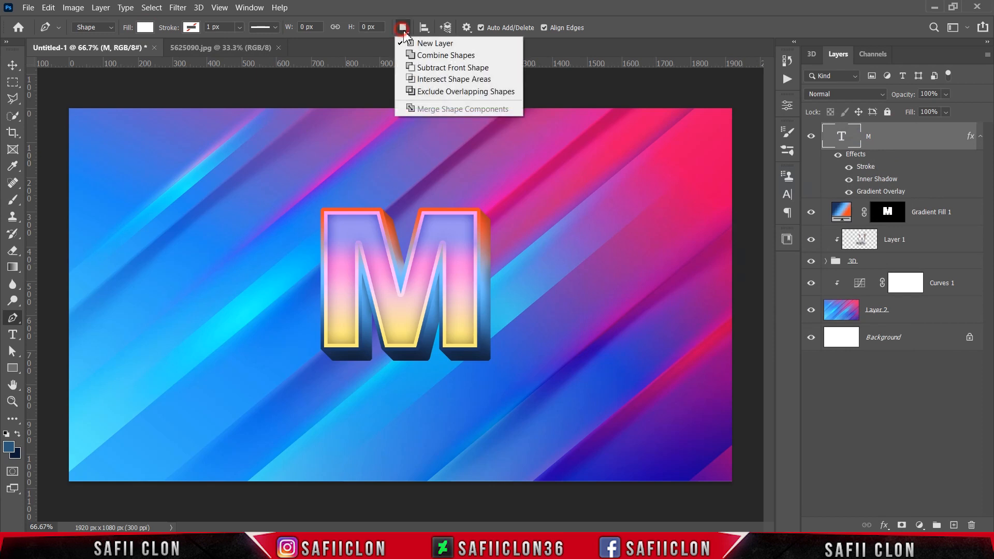
click(414, 42)
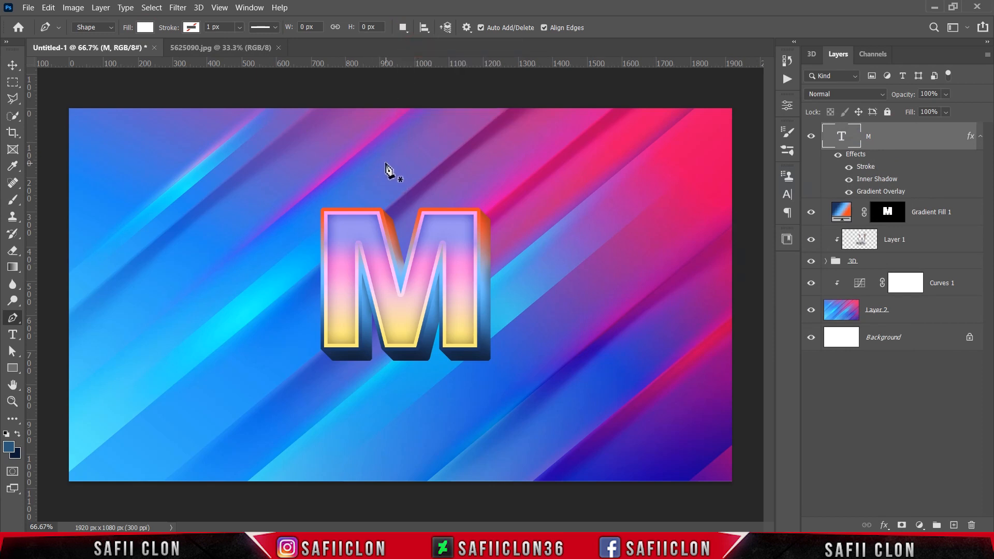
click(380, 156)
click(284, 218)
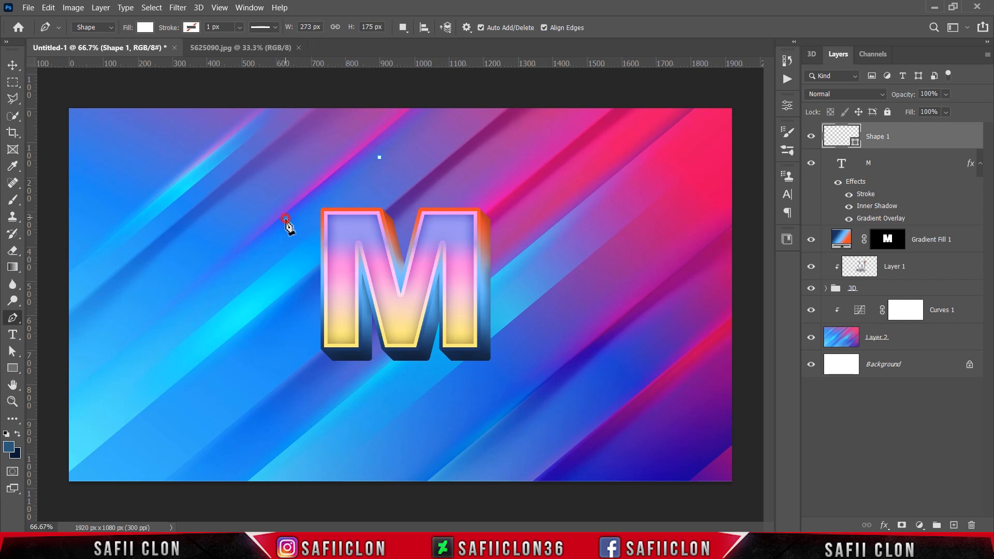
click(305, 287)
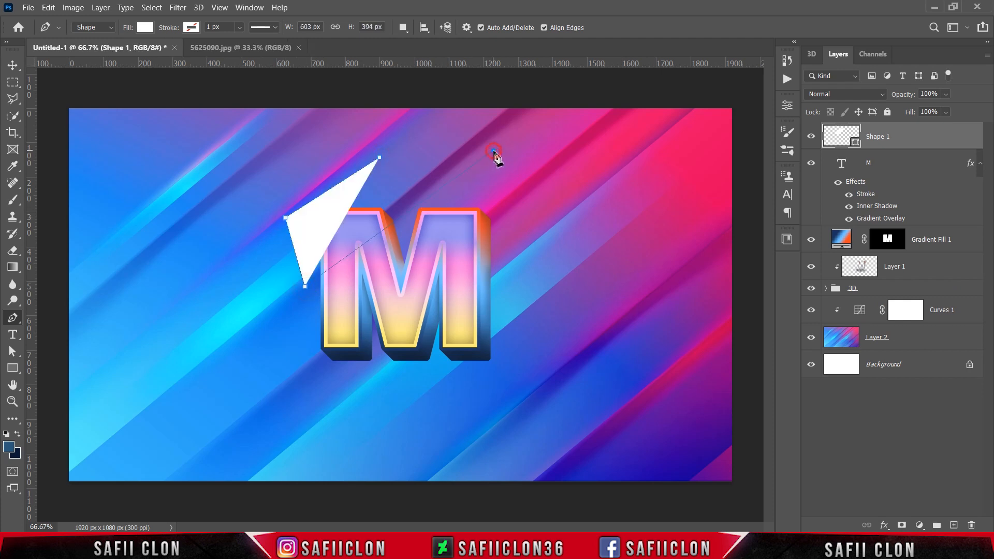
click(493, 151)
click(380, 158)
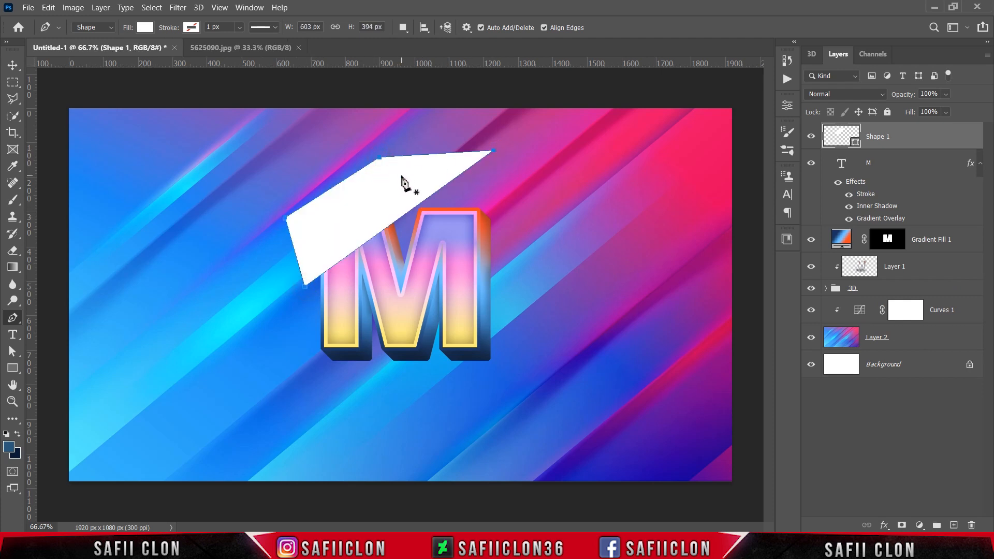
Set the path operation to Combine Shapes and draw a diagonal four-sided band across the middle of the M, leaving a narrow gap below the first shape
click(402, 27)
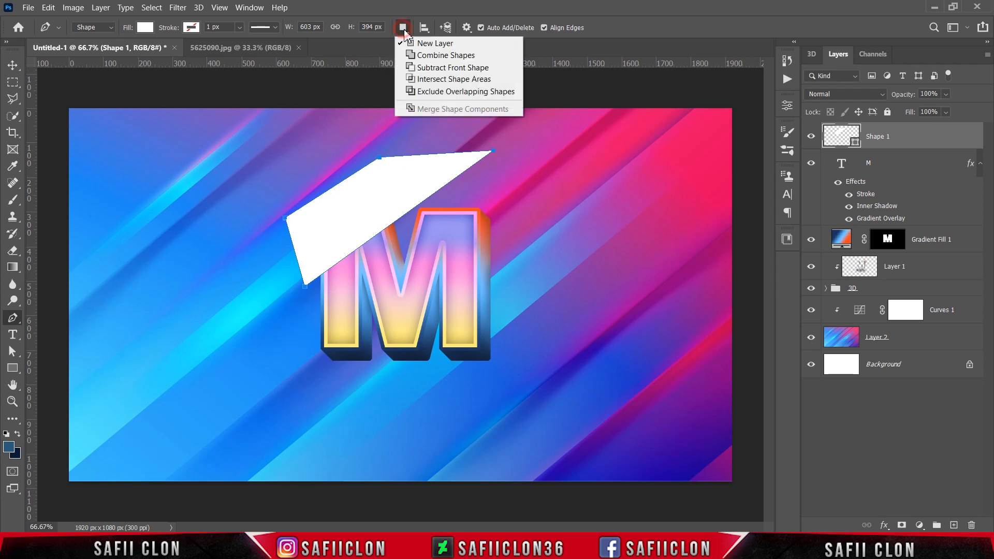
click(418, 57)
click(492, 177)
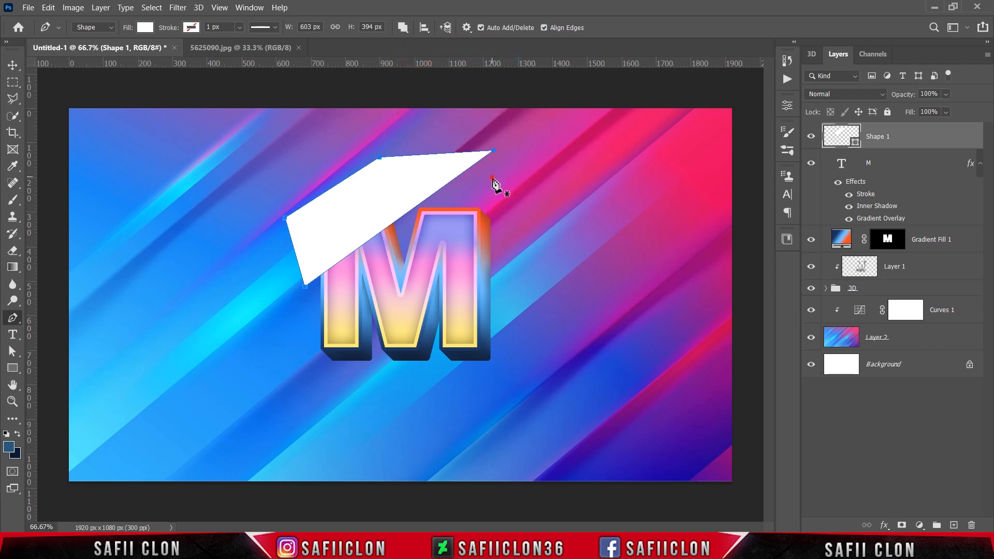
click(295, 315)
click(311, 352)
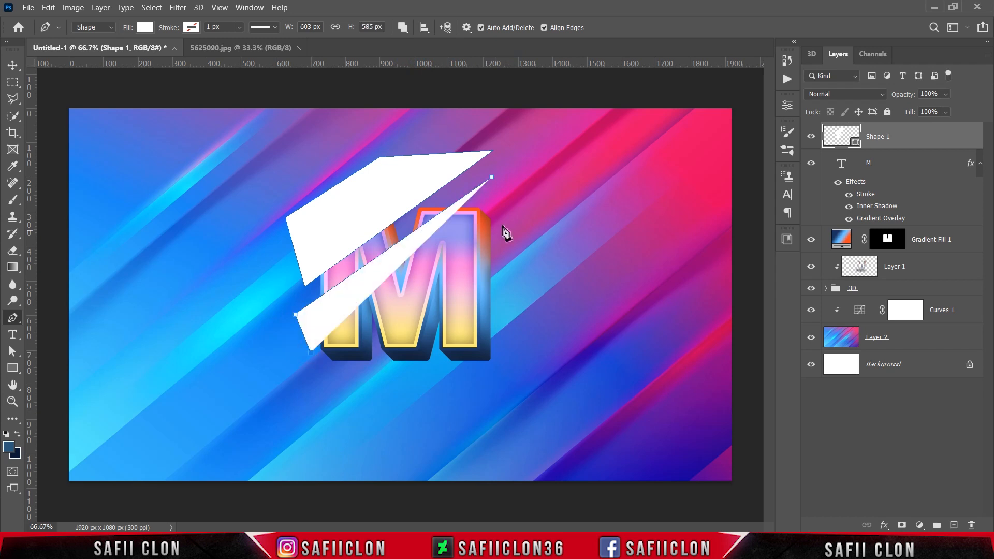
click(518, 209)
click(491, 177)
Draw a third four-sided shape over the lower-right part of the M, parallel to the band with a narrow gap
click(518, 226)
click(318, 359)
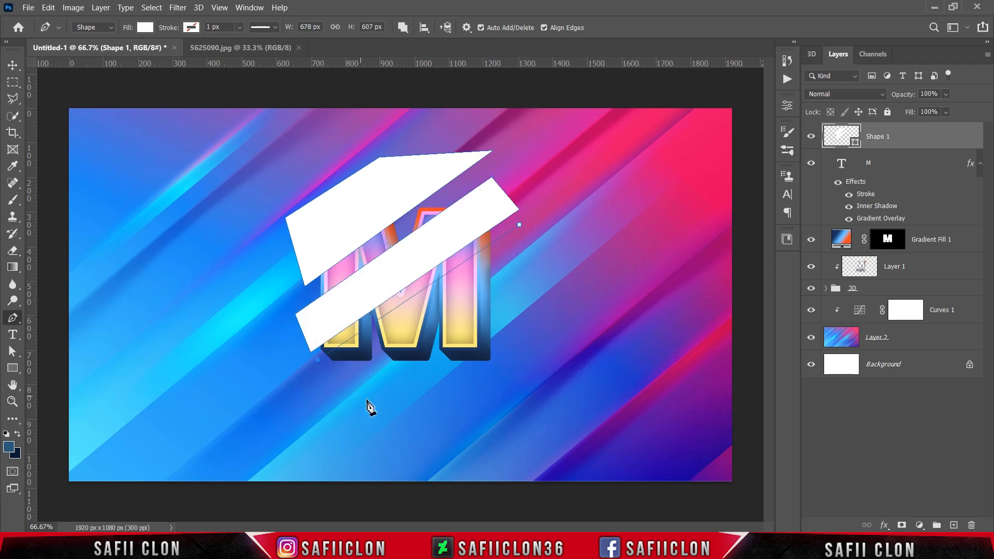
click(408, 425)
click(552, 314)
click(518, 225)
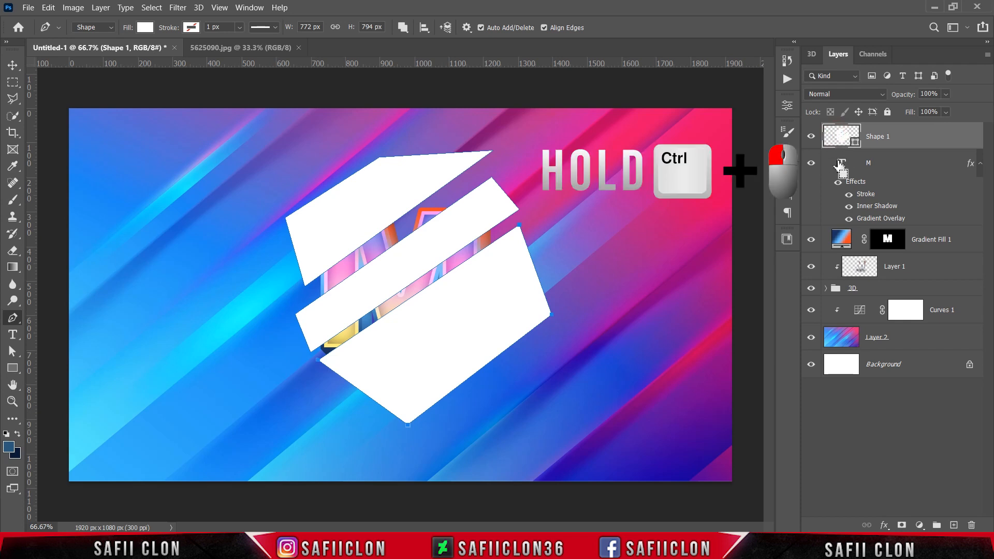
Load the M text outline as a selection and mask the Shape 1 layer with it
ctrl+click(841, 165)
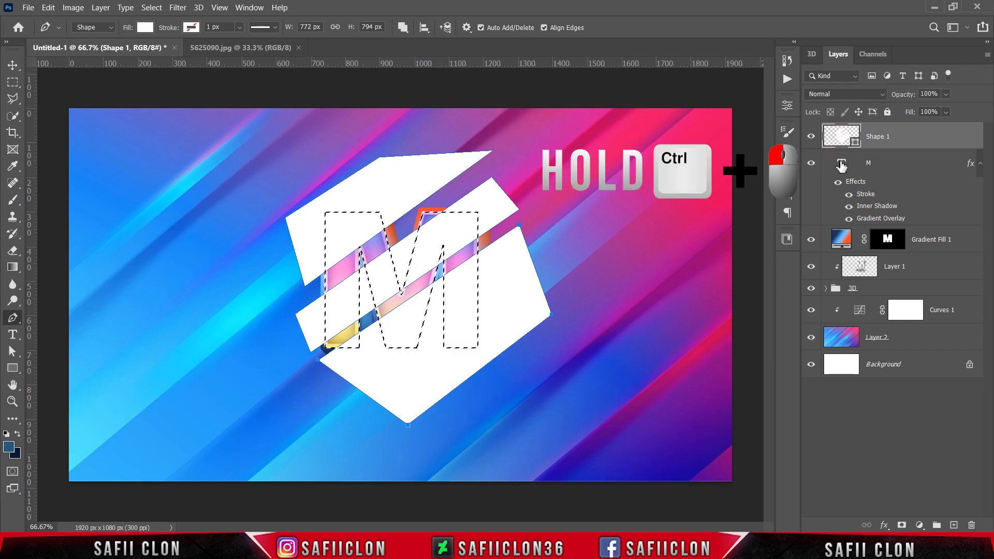
click(903, 523)
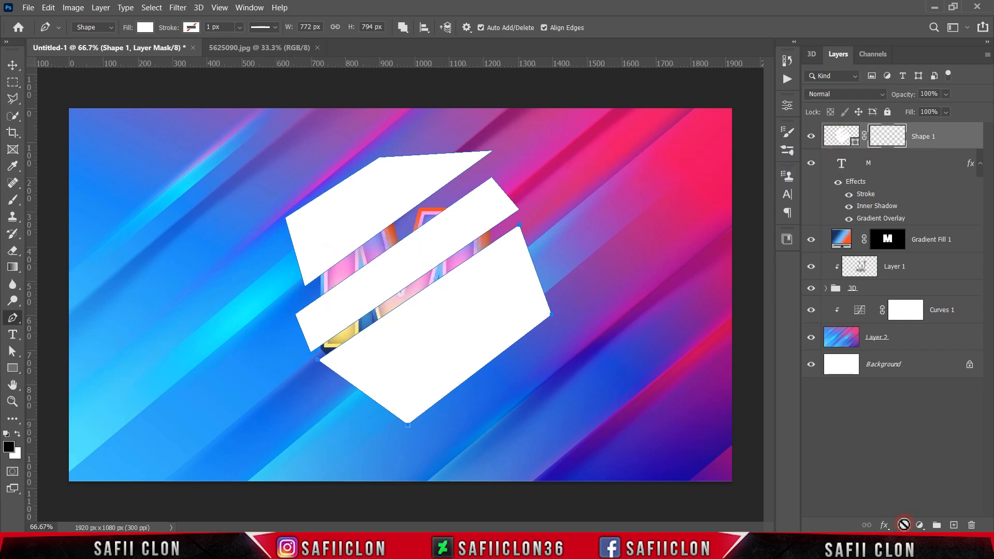
click(947, 139)
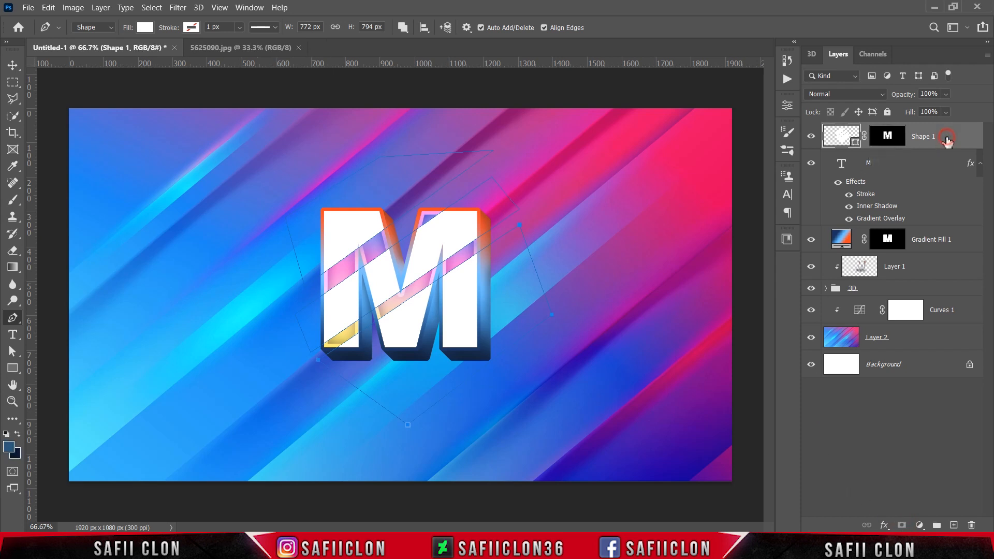
Set the Shape 1 layer's blend mode to Overlay and its fill to 47%
click(882, 95)
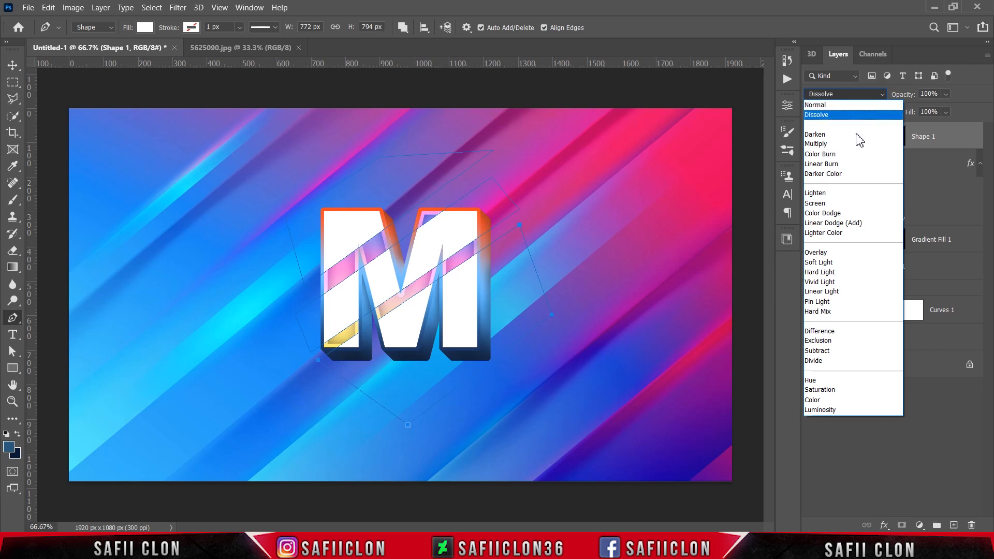
click(822, 252)
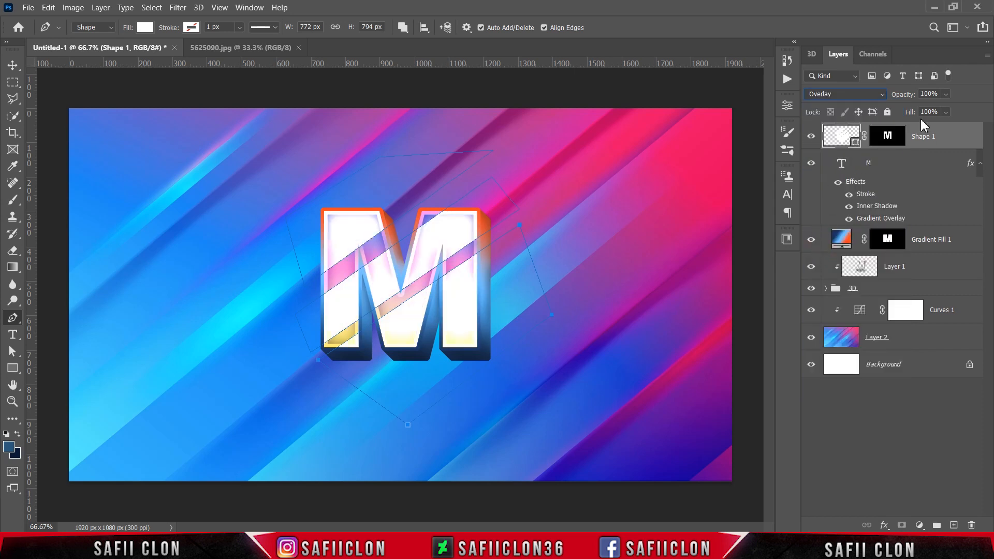
click(946, 112)
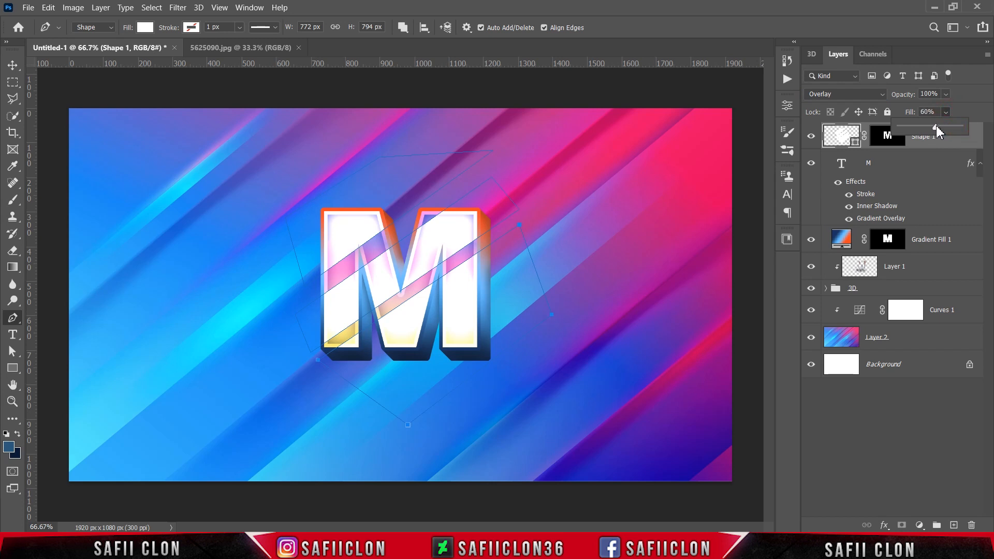
drag(936, 125, 927, 125)
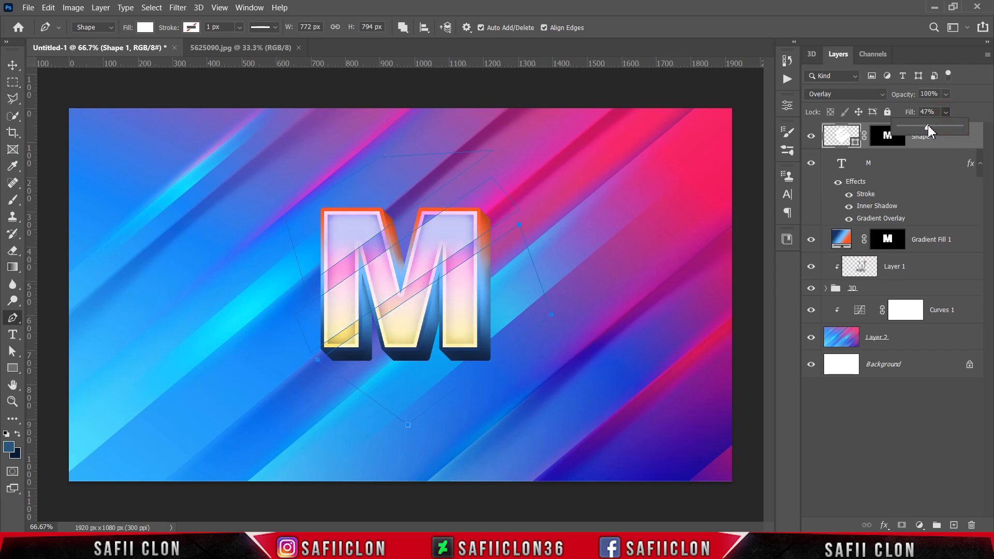
click(953, 148)
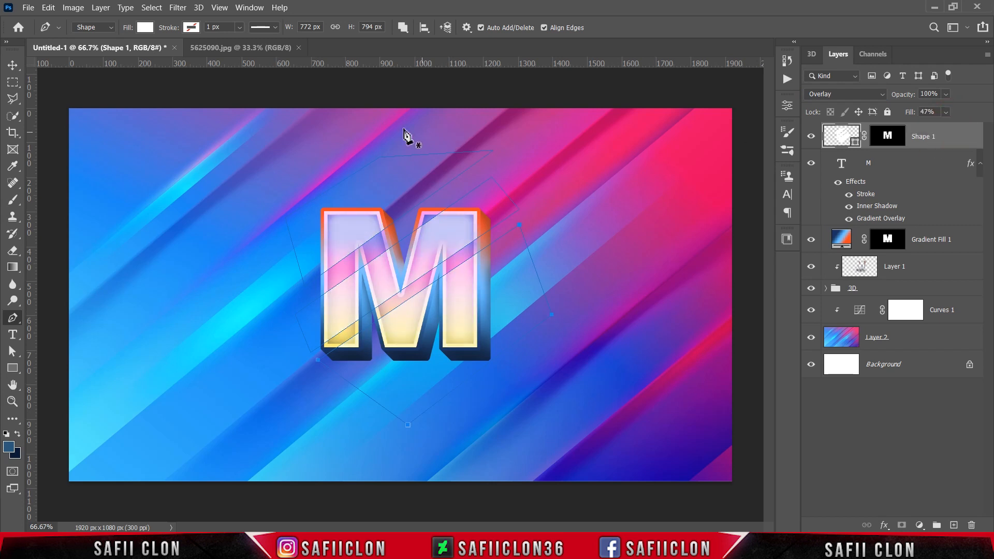
Convert Shape 1 to a smart object with a 6.8-pixel Gaussian Blur and compare the M with and without it
click(177, 9)
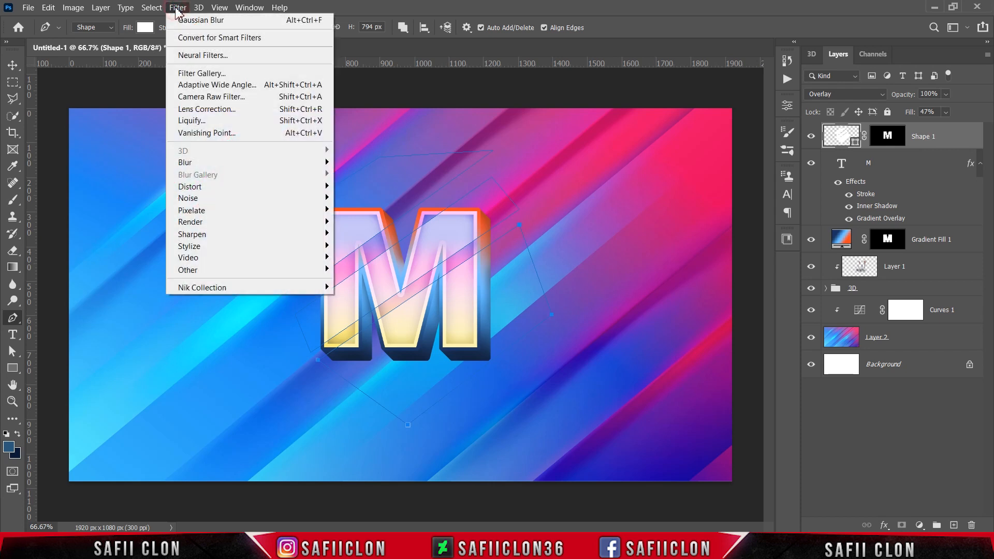
mouse_move(236, 164)
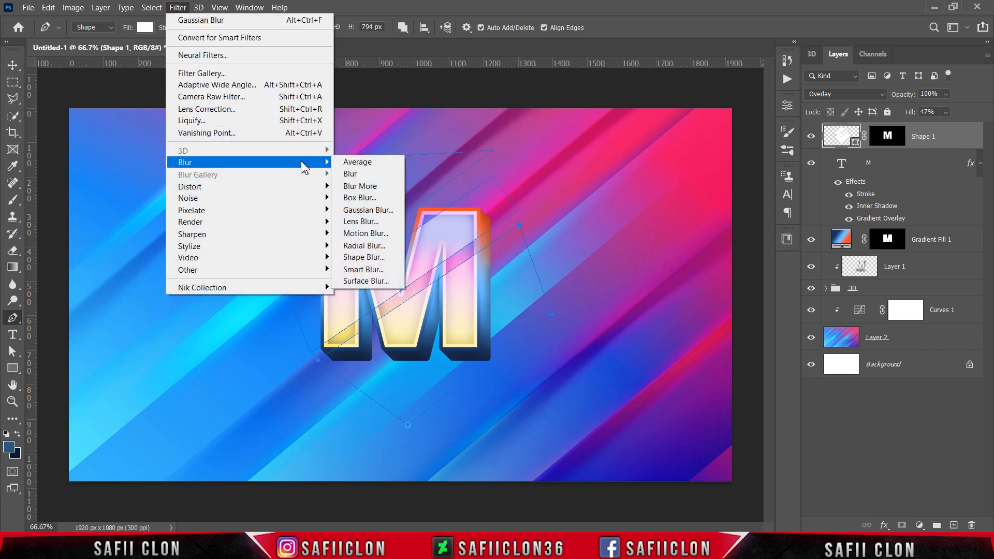
click(373, 211)
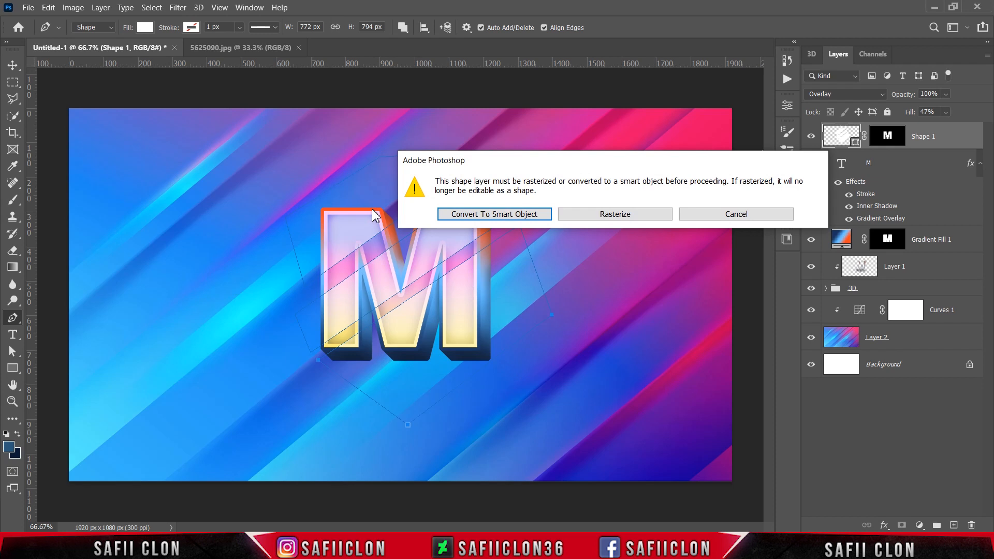
click(494, 214)
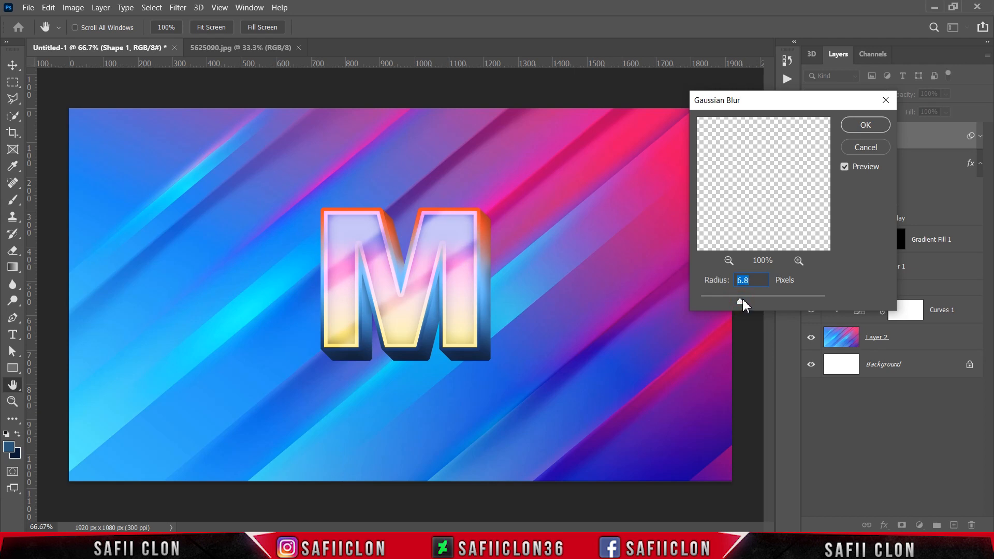
click(863, 125)
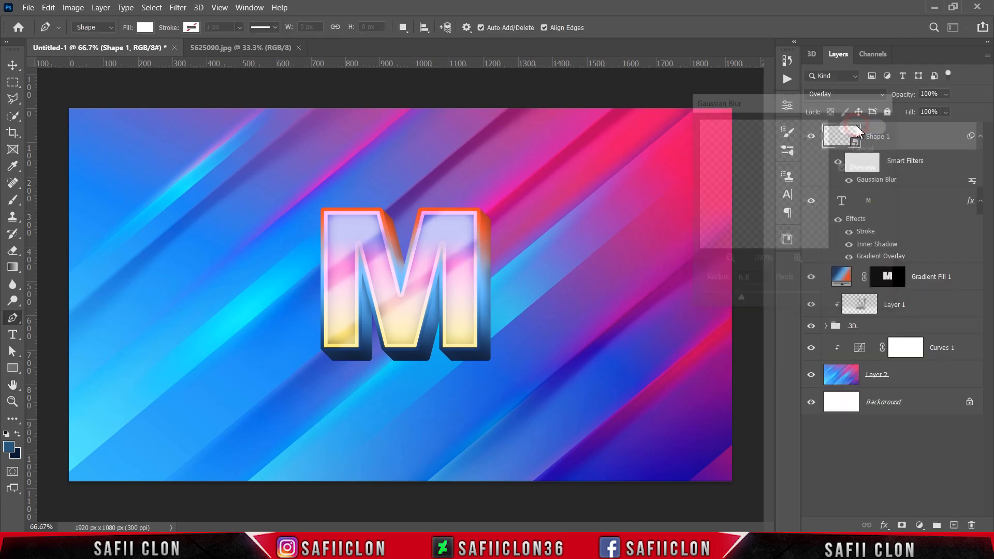
click(811, 137)
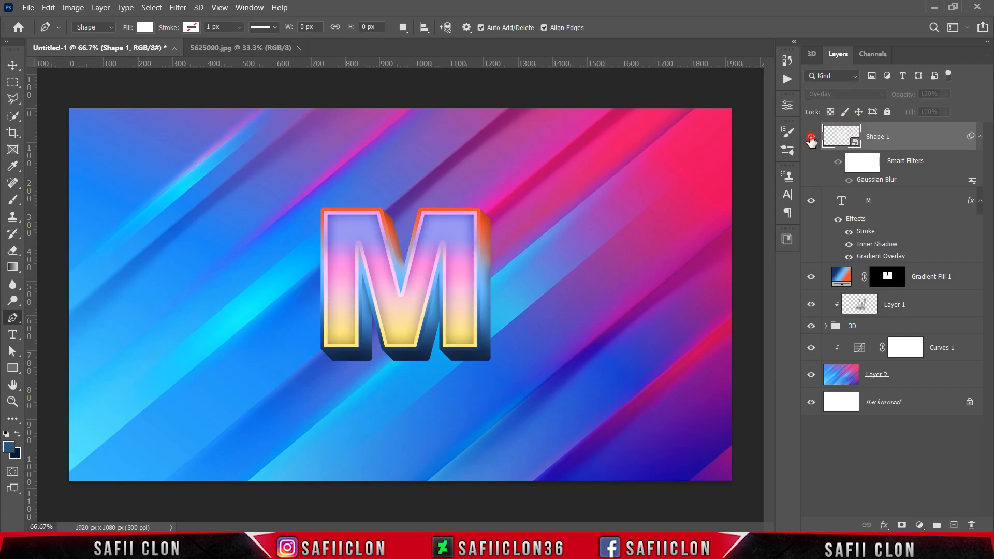
click(810, 137)
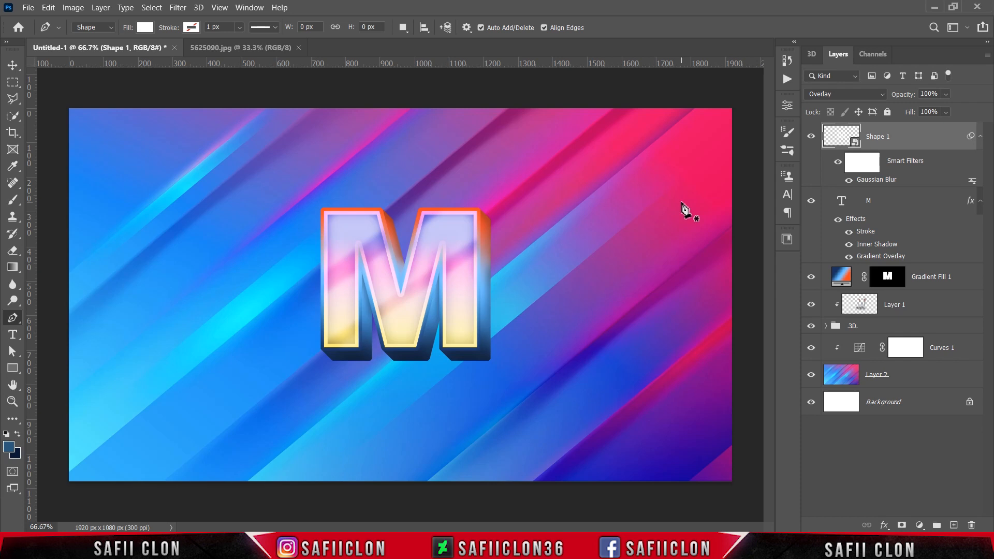
Add a drop shadow to the 3D group with Normal blend mode and black (000000) as its colour
click(893, 326)
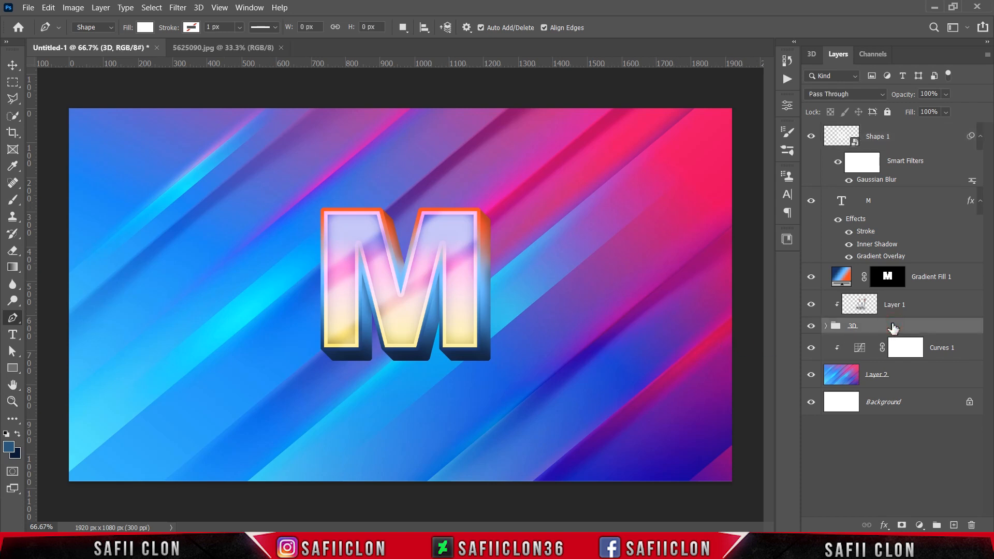
click(811, 326)
click(811, 326)
right_click(887, 329)
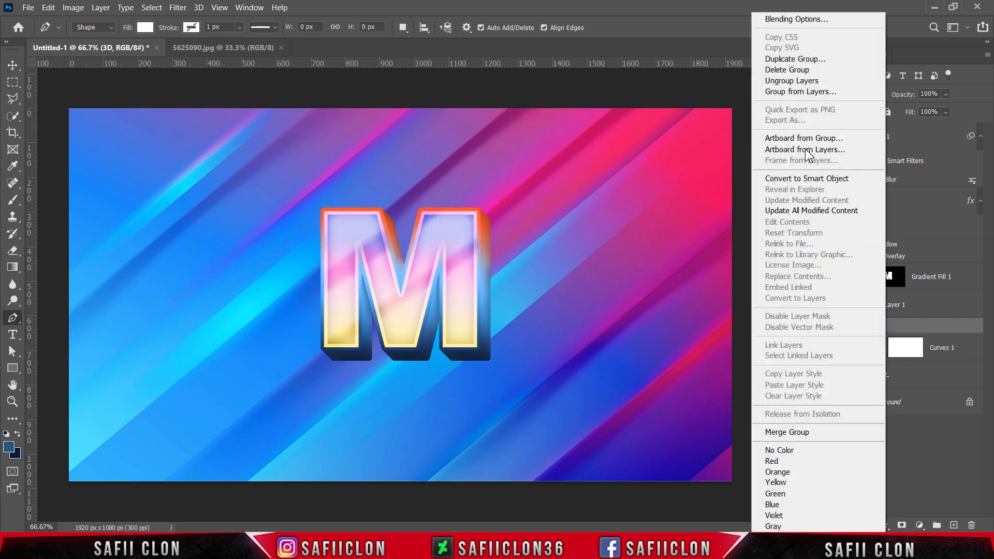
click(793, 20)
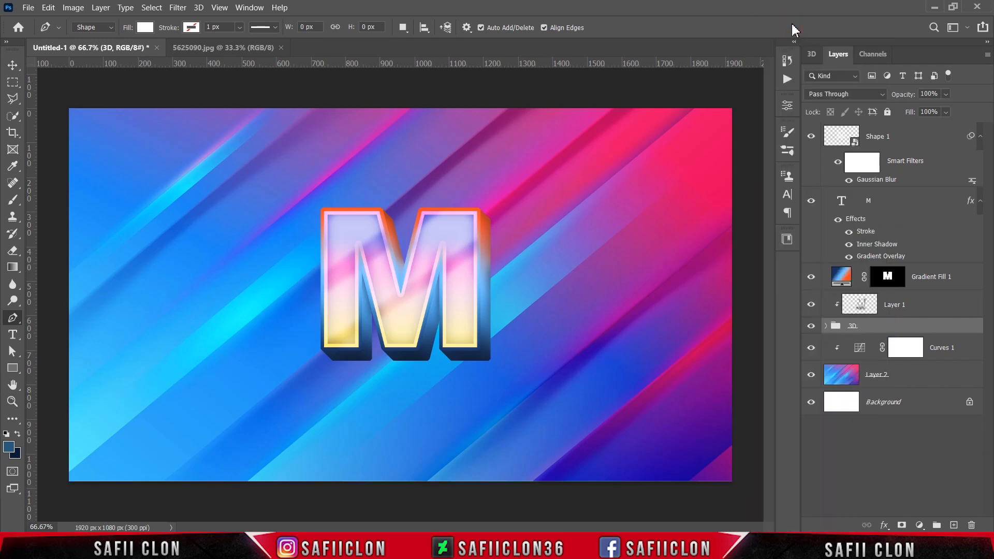
drag(422, 134, 697, 117)
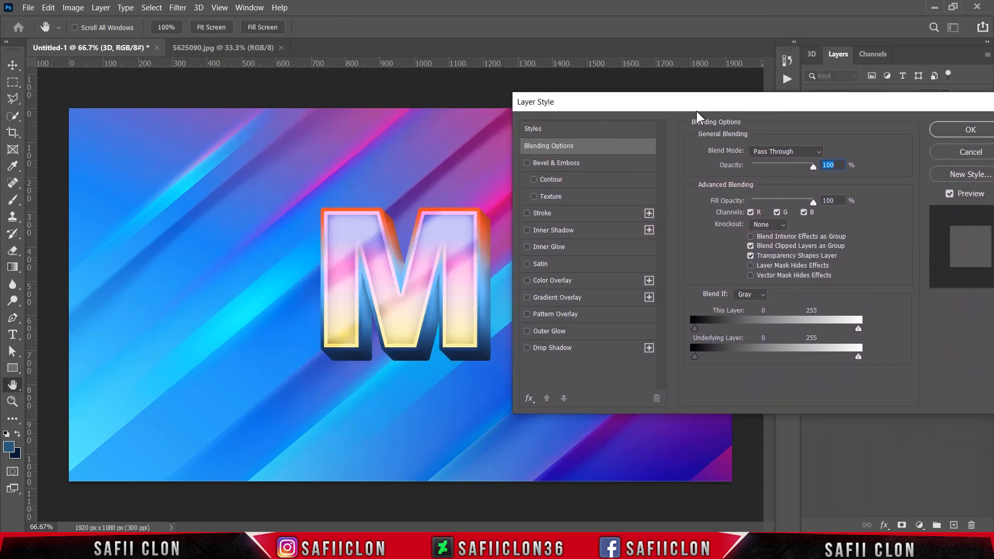
click(568, 352)
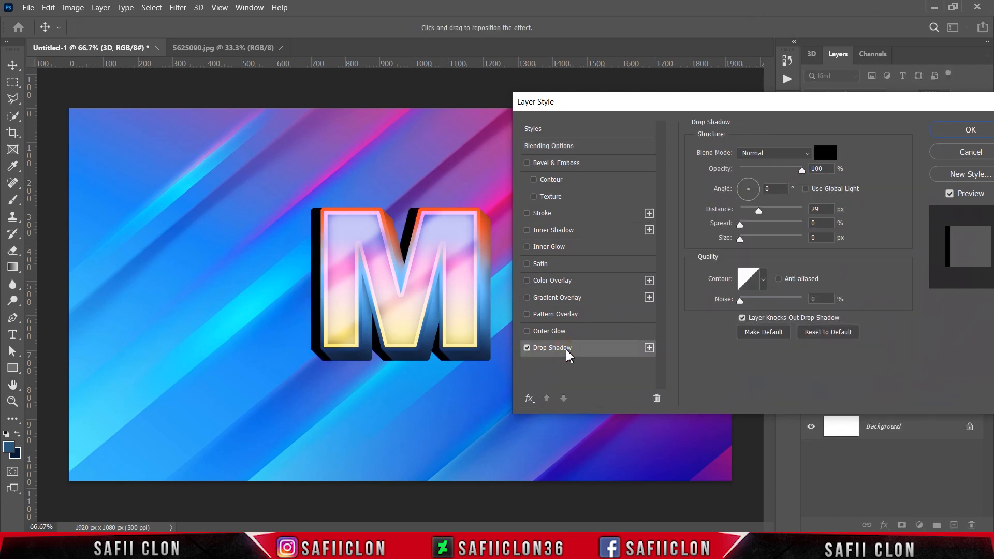
click(774, 154)
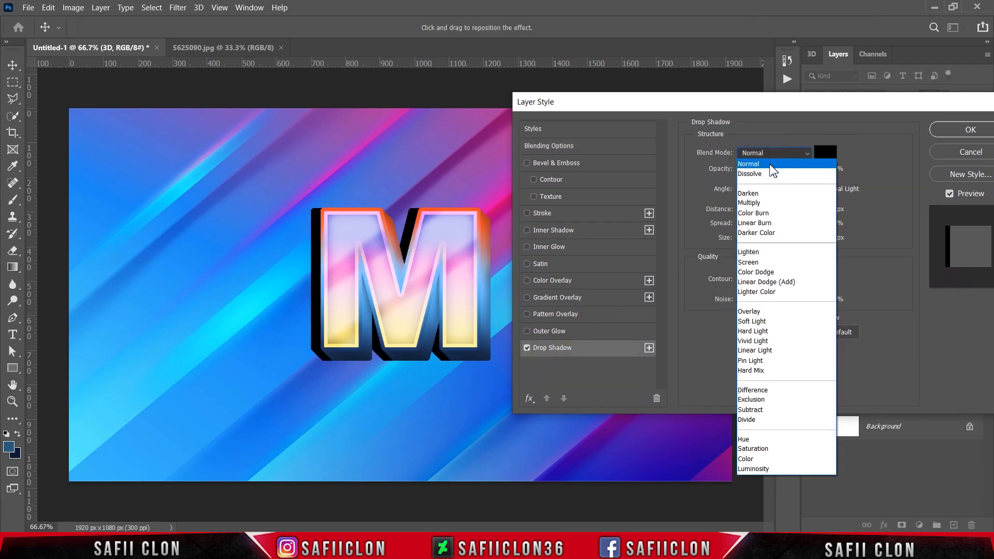
click(772, 168)
click(825, 152)
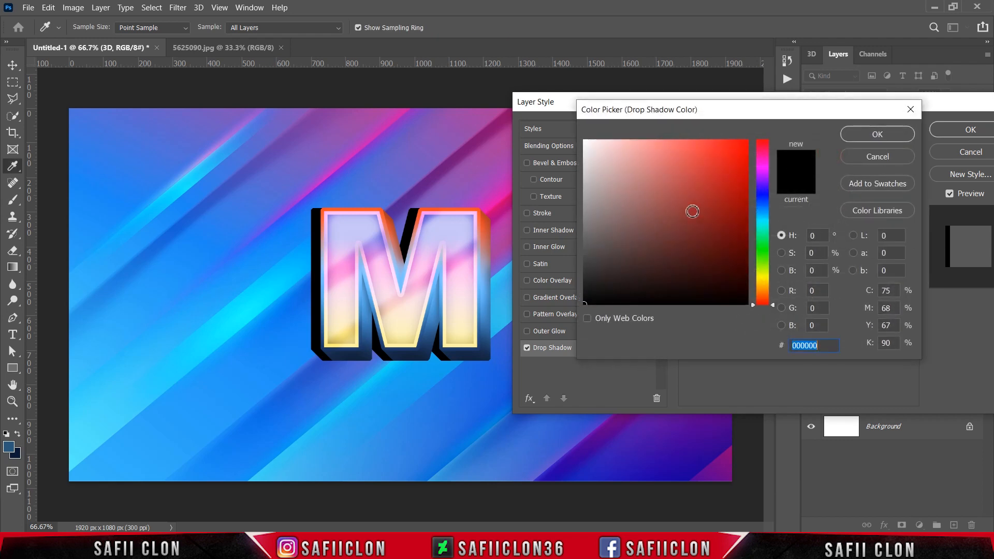
click(824, 178)
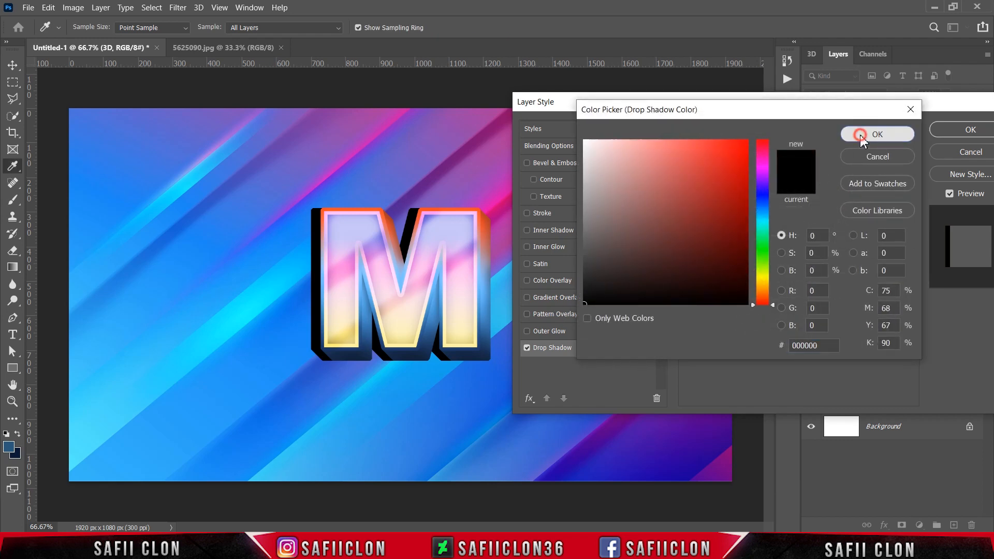
click(860, 135)
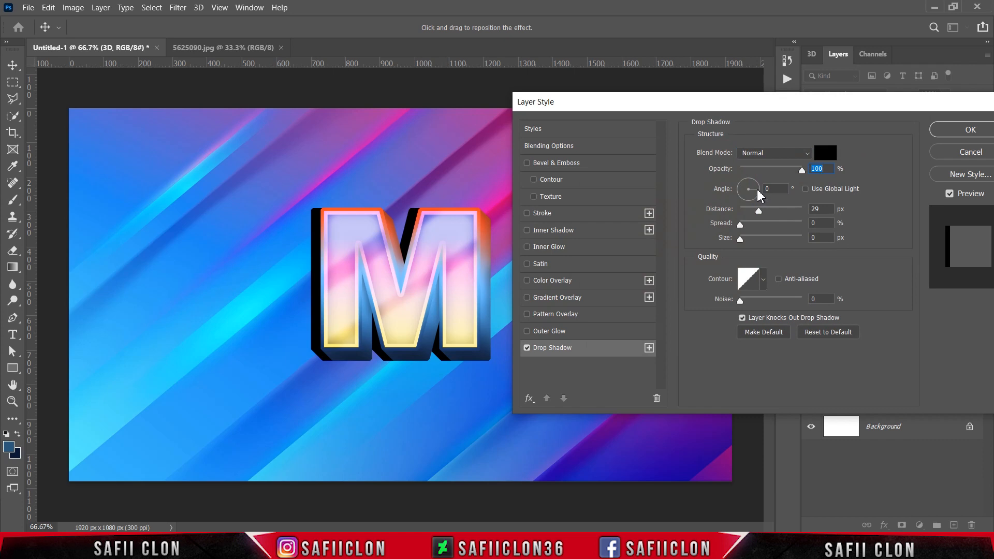
Set the drop shadow's angle to 160°, distance to 19 px, spread to 0% and size to 40 px
drag(757, 188, 752, 182)
drag(751, 179, 742, 191)
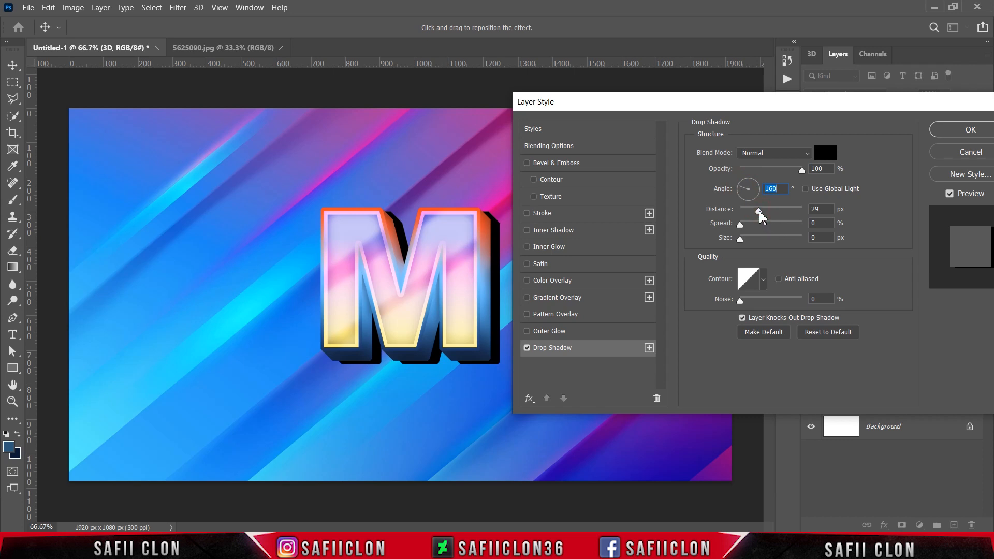
drag(757, 212, 757, 245)
click(741, 225)
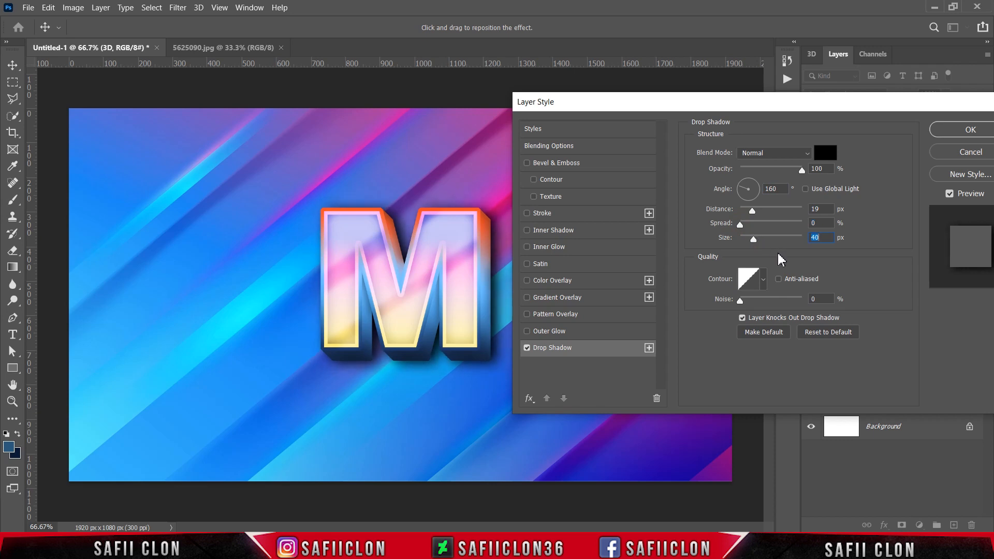
Give the drop shadow the S-curve contour preset, lower its opacity to 56% and apply the layer style
click(765, 280)
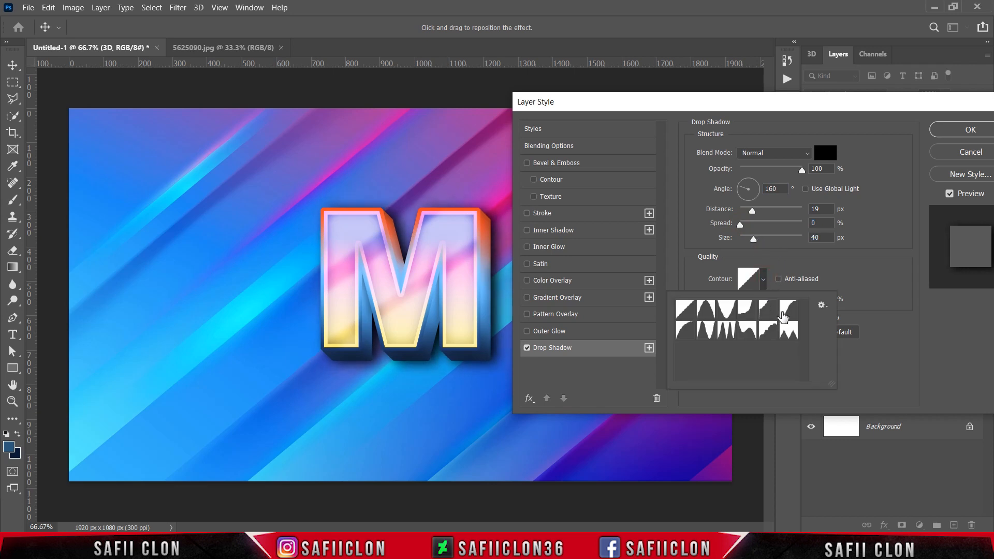
click(788, 311)
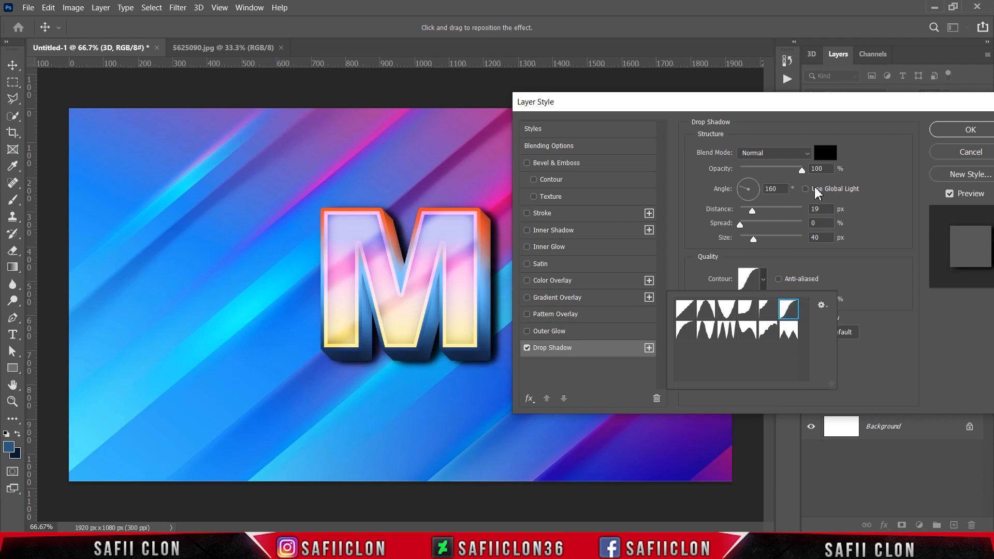
drag(802, 169, 775, 164)
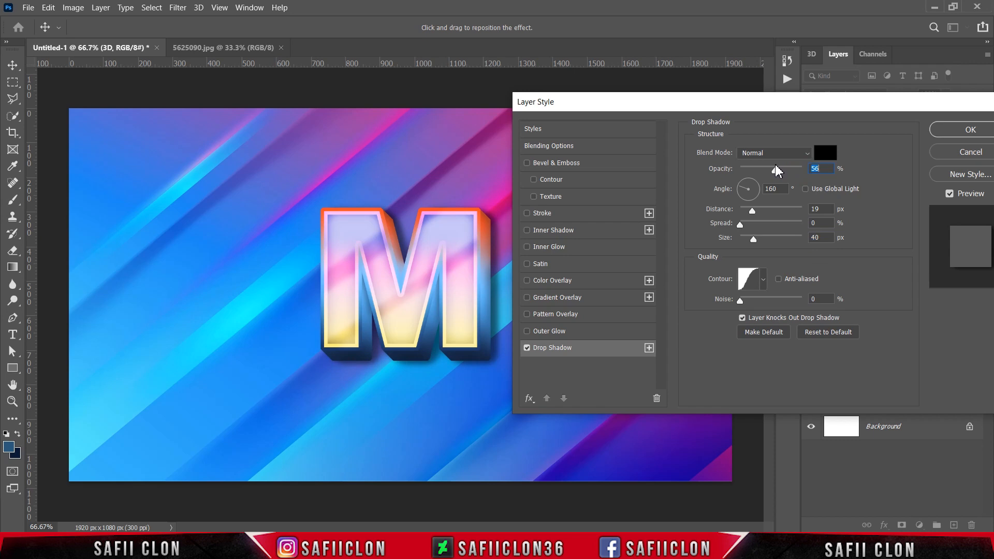
drag(871, 110, 699, 152)
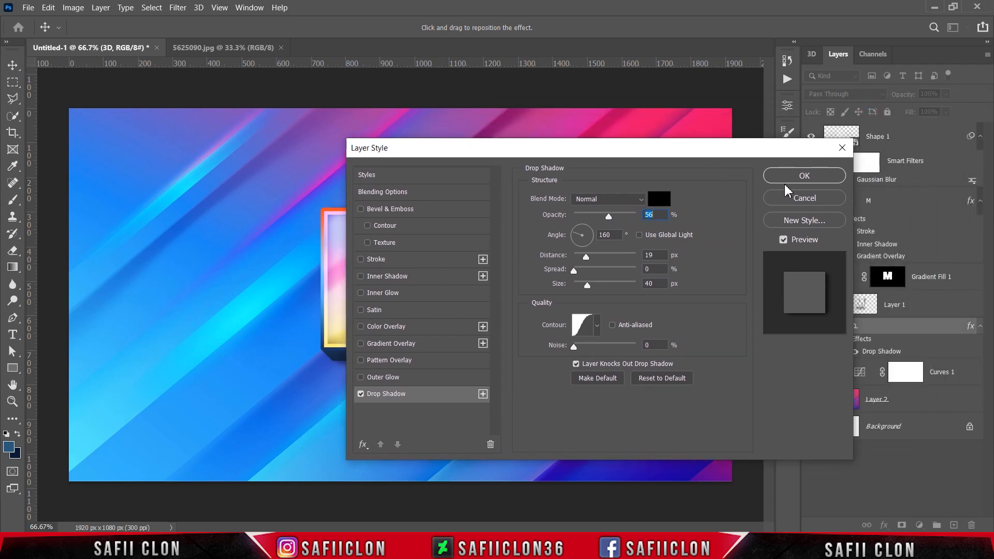
click(803, 176)
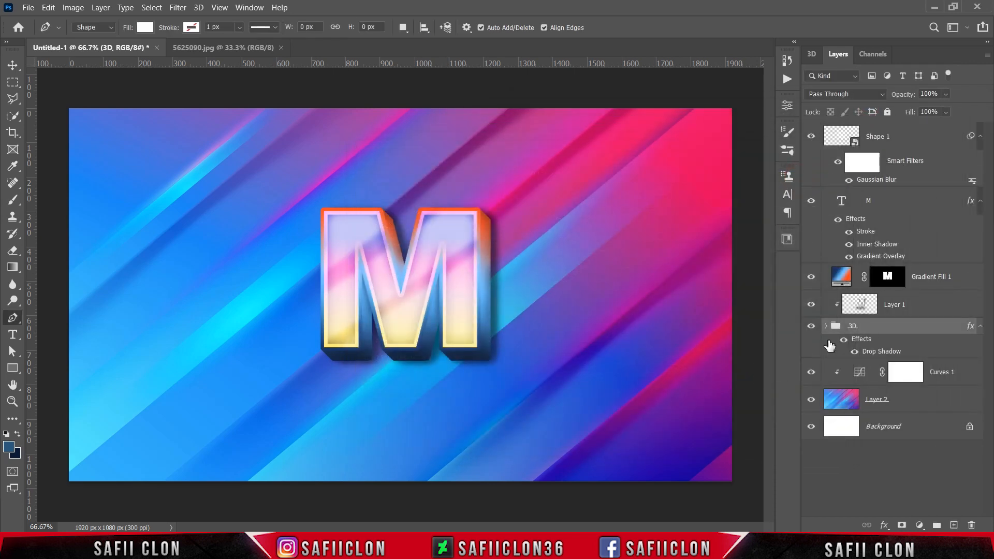
Compare the M with and without the 3D group's drop shadow and the group itself, and inspect it close up
click(843, 339)
click(842, 340)
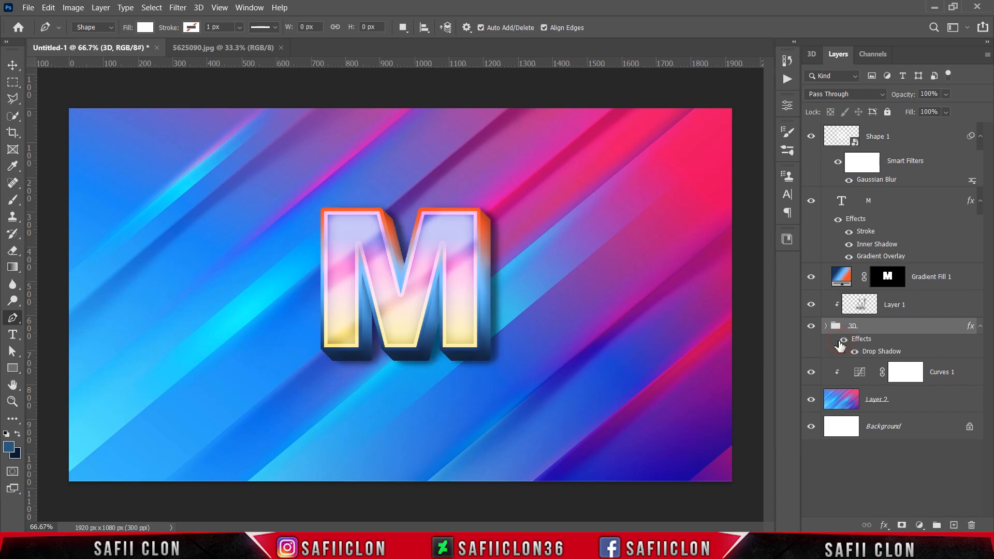
click(811, 328)
click(812, 327)
key(ctrl+plus)
key(ctrl+plus)
key(ctrl+minus)
key(ctrl+minus)
Compare the artwork with and without the Shape 1, M text and Gradient Fill 1 layers, one at a time
click(811, 136)
click(811, 137)
click(811, 200)
click(811, 200)
click(812, 277)
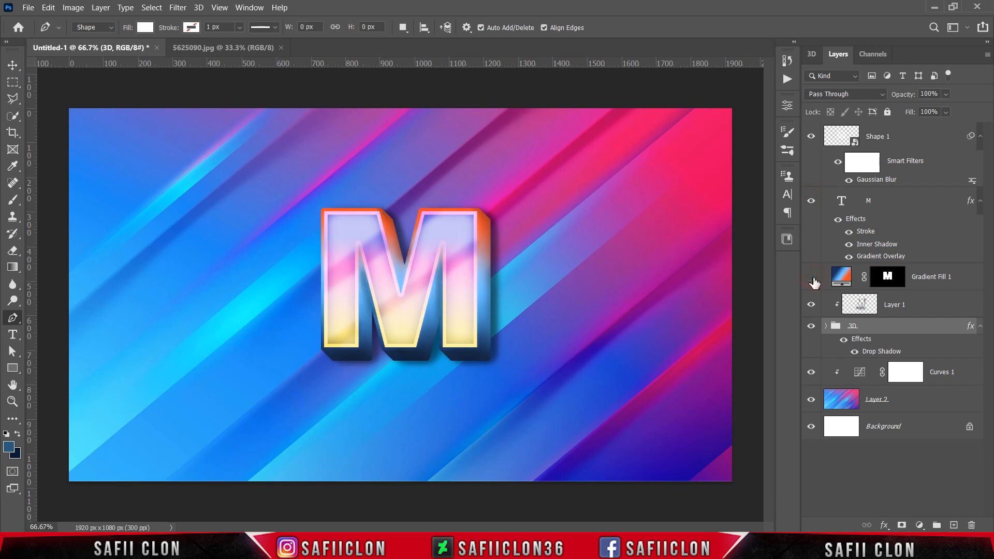
click(812, 276)
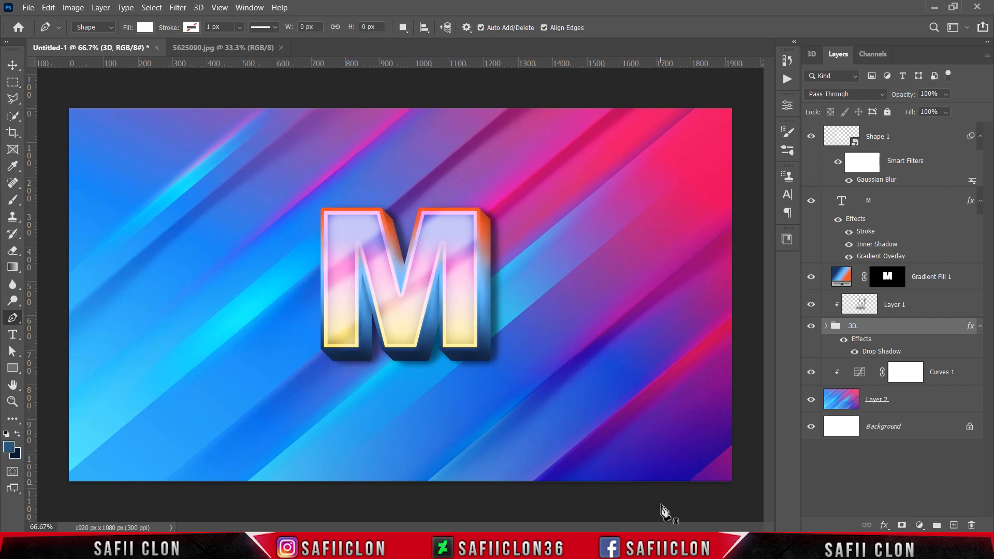